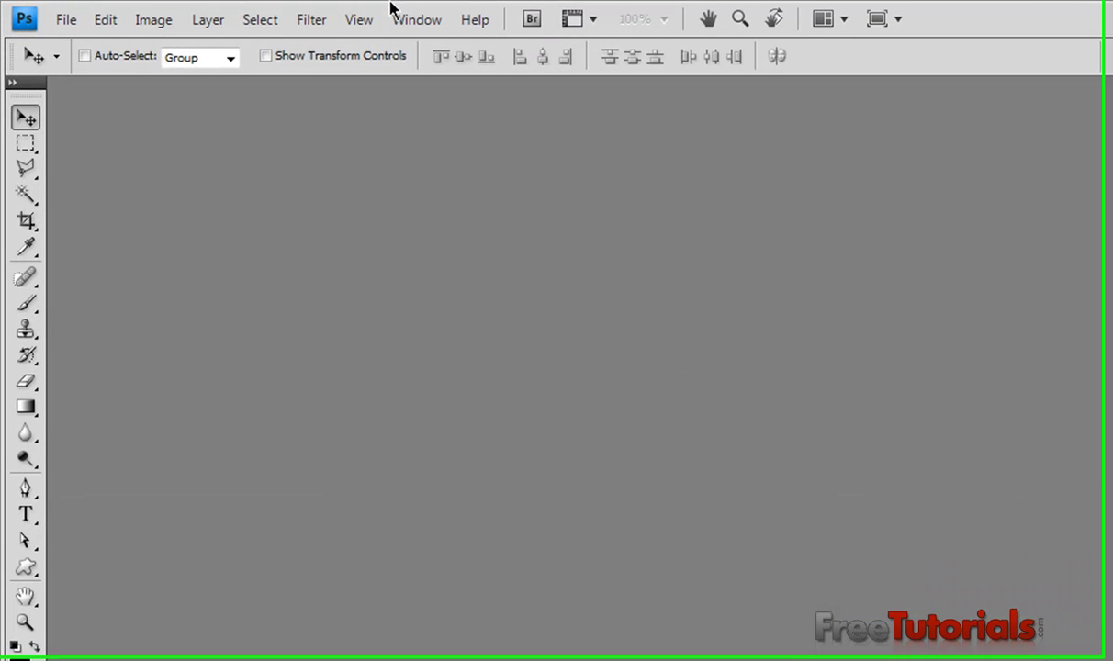
Create a new 512 × 512 pixel white document at 300 pixels/inch.
left_click(66, 20)
left_click(87, 42)
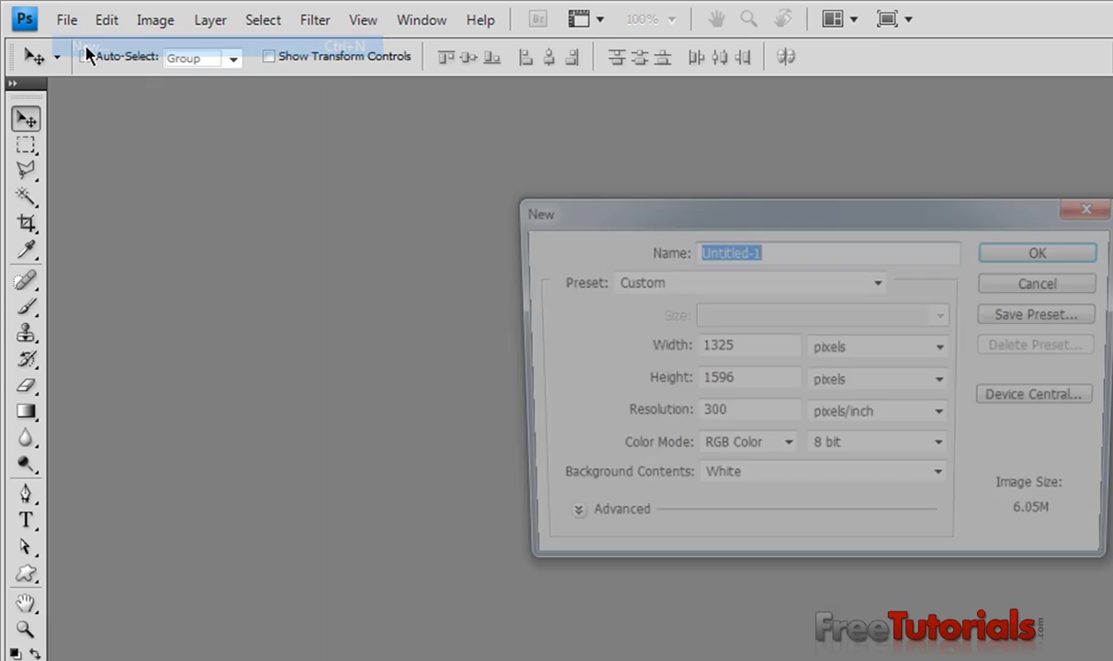
double_click(725, 347)
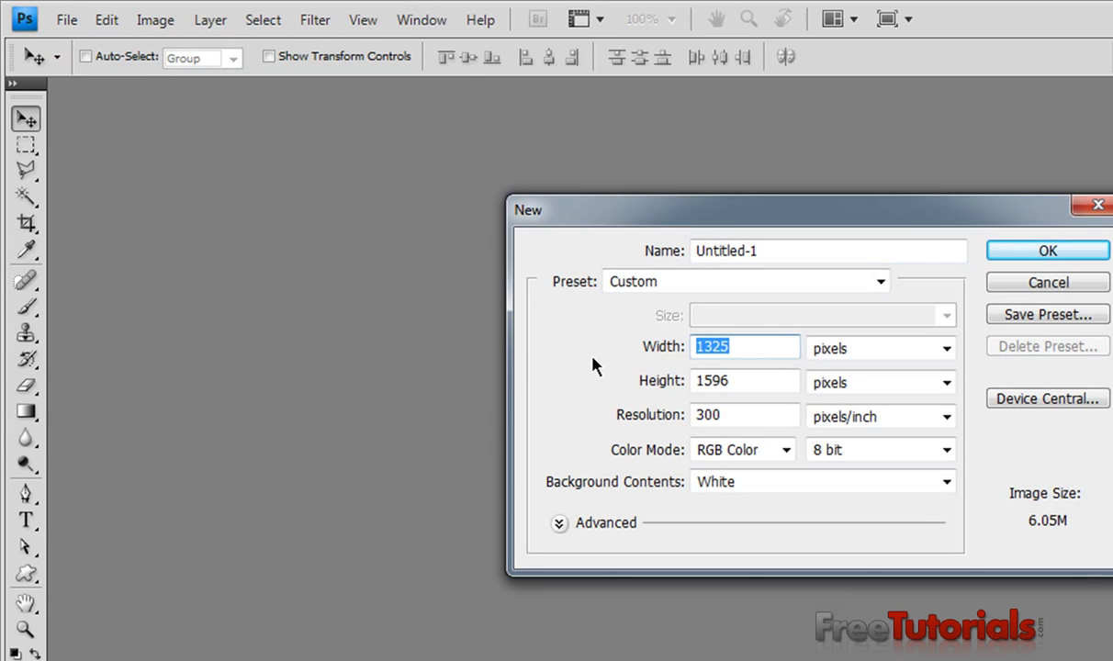
type("512")
key("Tab")
type("512")
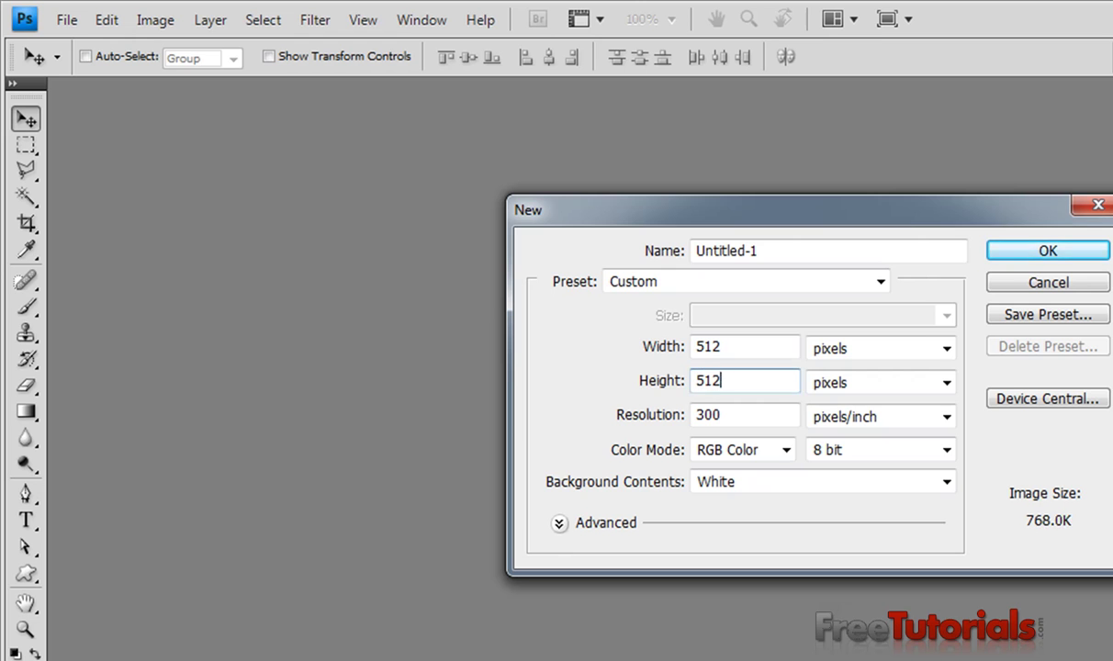
key("Return")
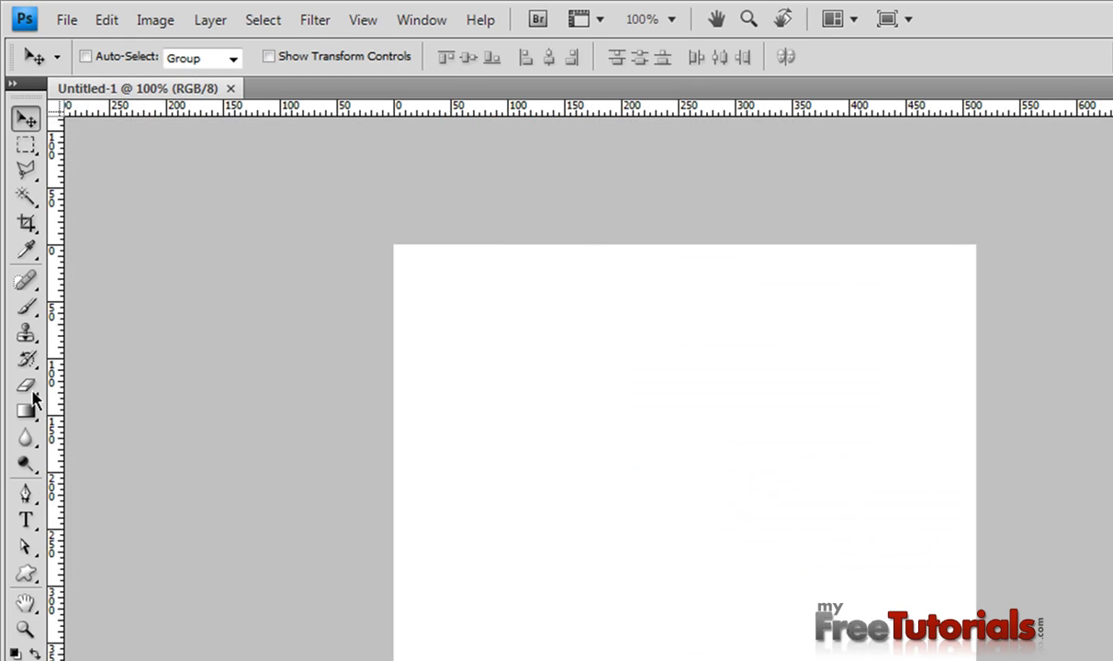
Draw a large black rounded rectangle with a 10 px corner radius across the canvas.
left_click(26, 573)
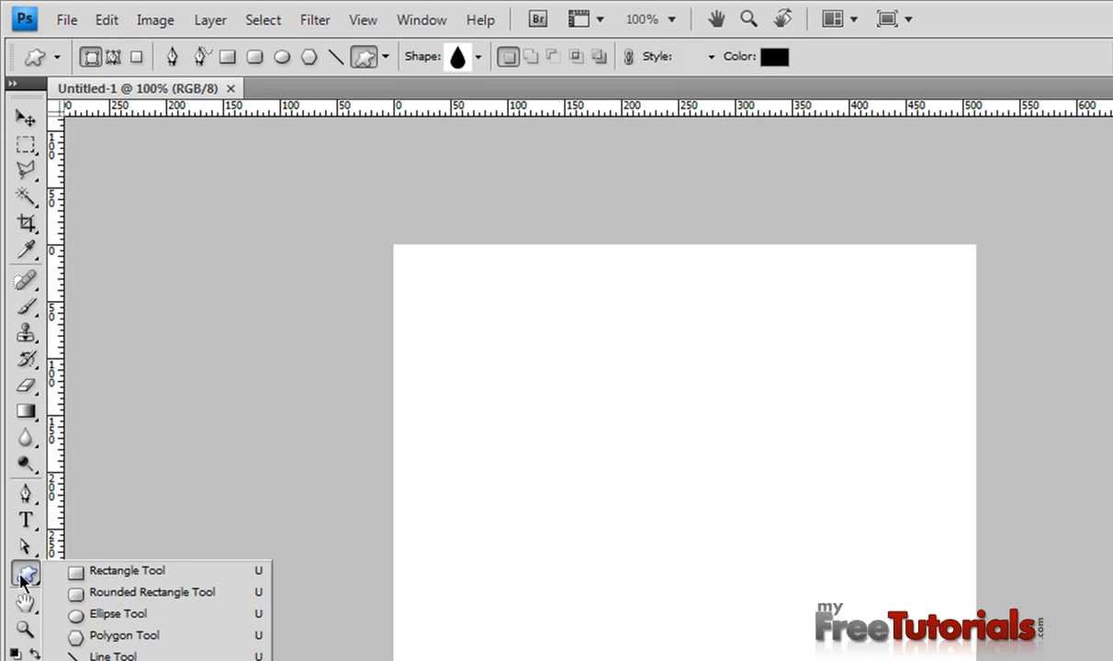
left_click(101, 592)
left_click(458, 57)
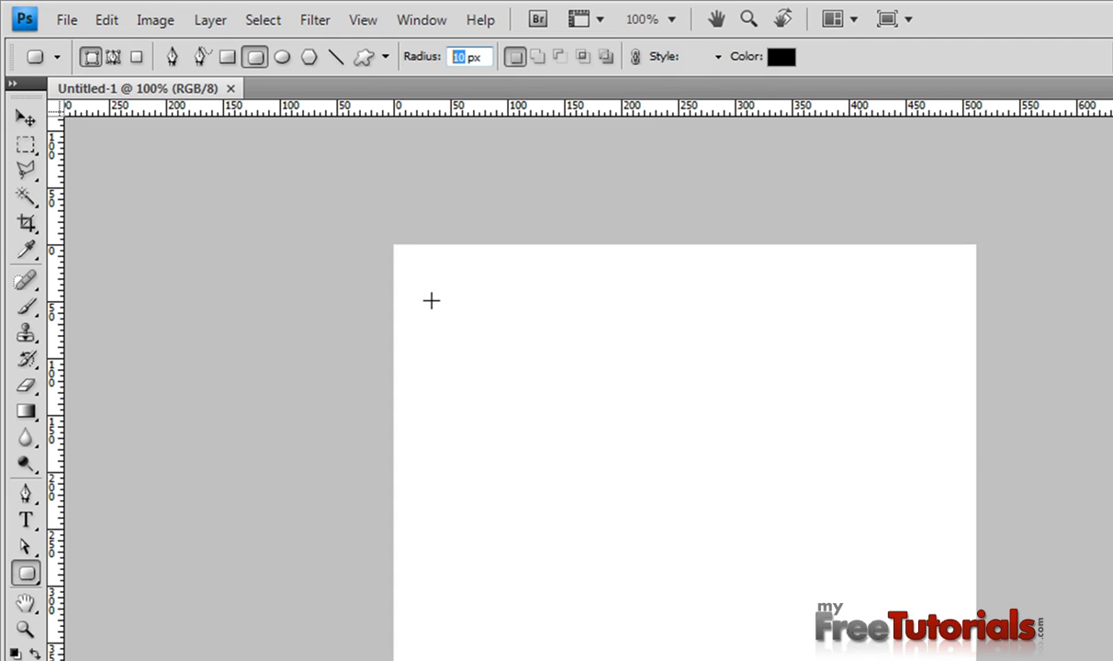
mouse_move(432, 300)
left_mouse_down()
mouse_move(924, 660)
mouse_move(904, 660)
left_mouse_up()
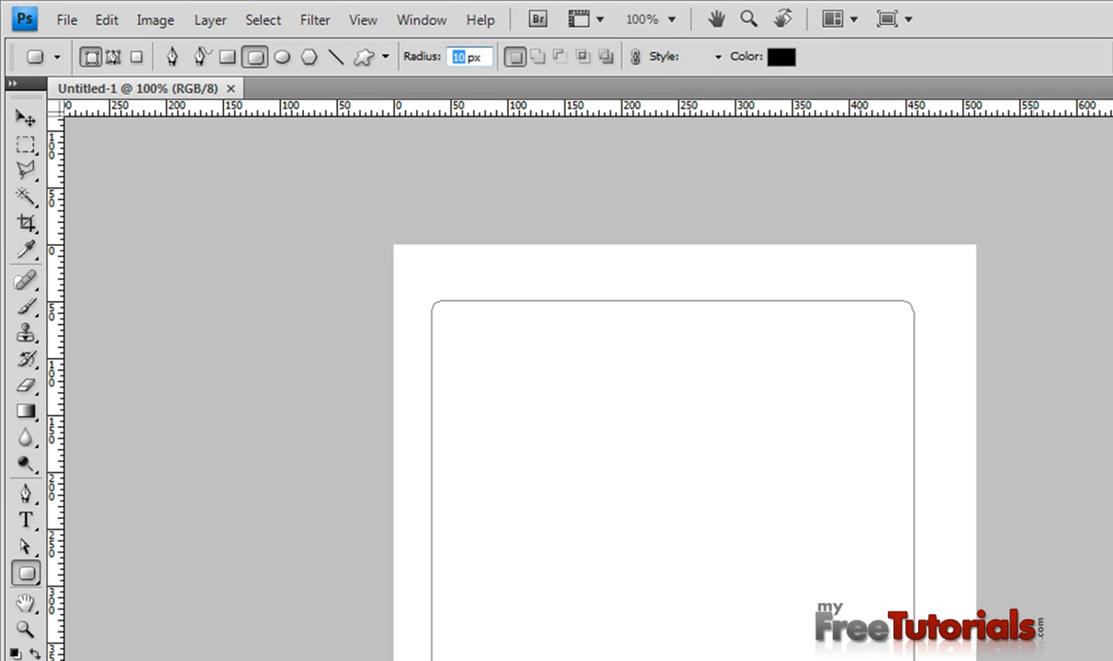
left_click_drag(904, 660, 902, 660)
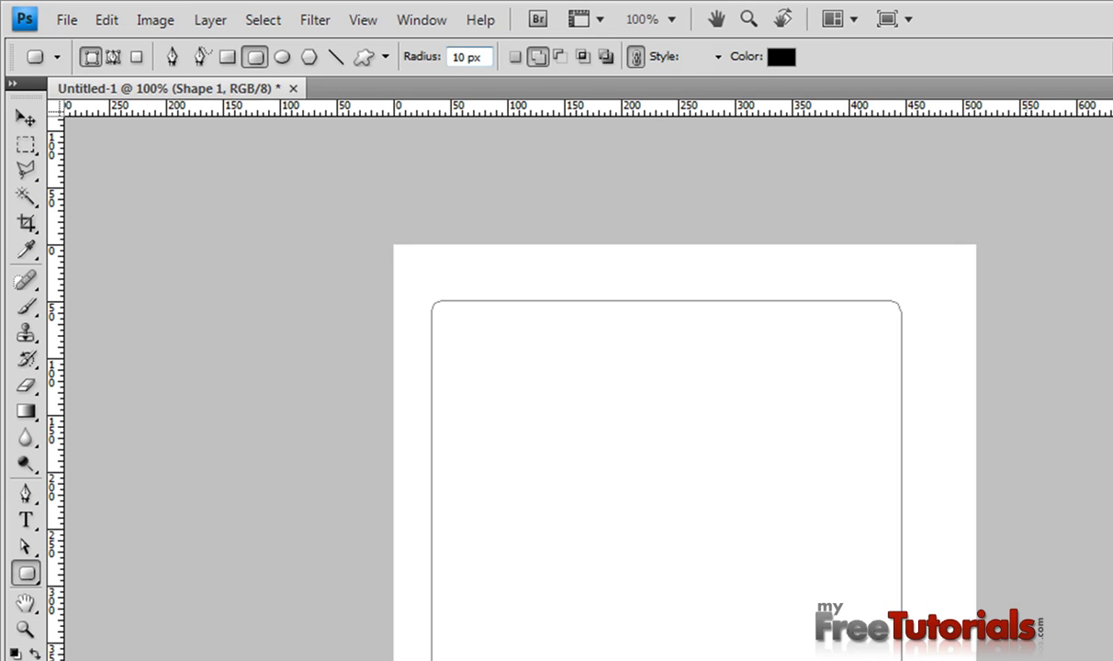
Nudge the black rounded square with the Move tool until it is centred.
key("v")
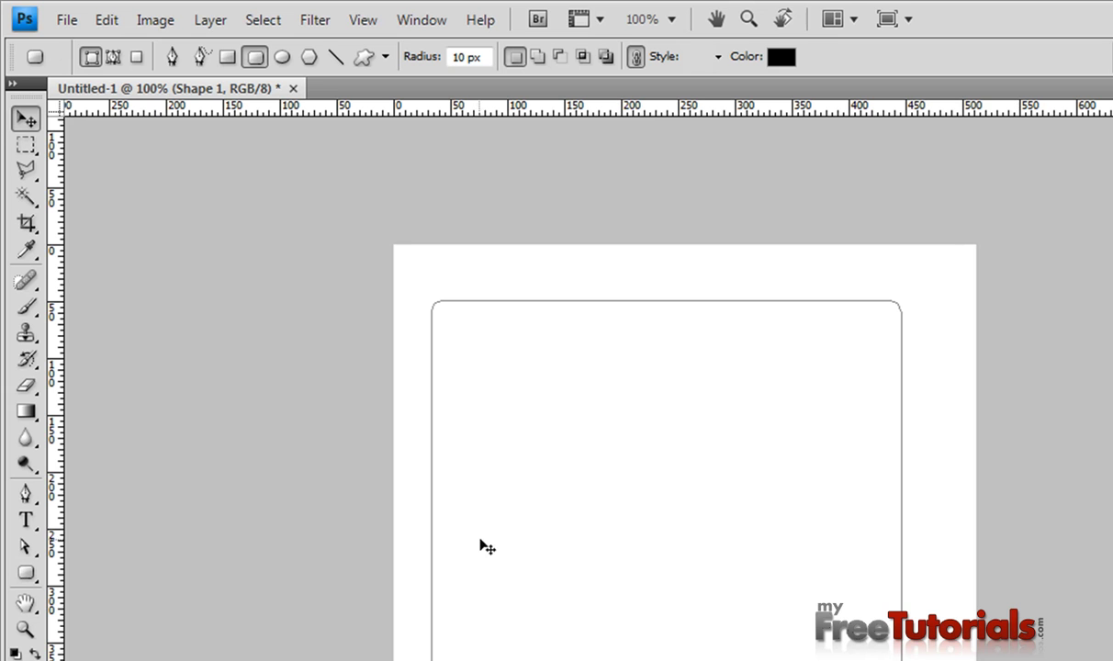
left_click_drag(547, 533, 563, 536)
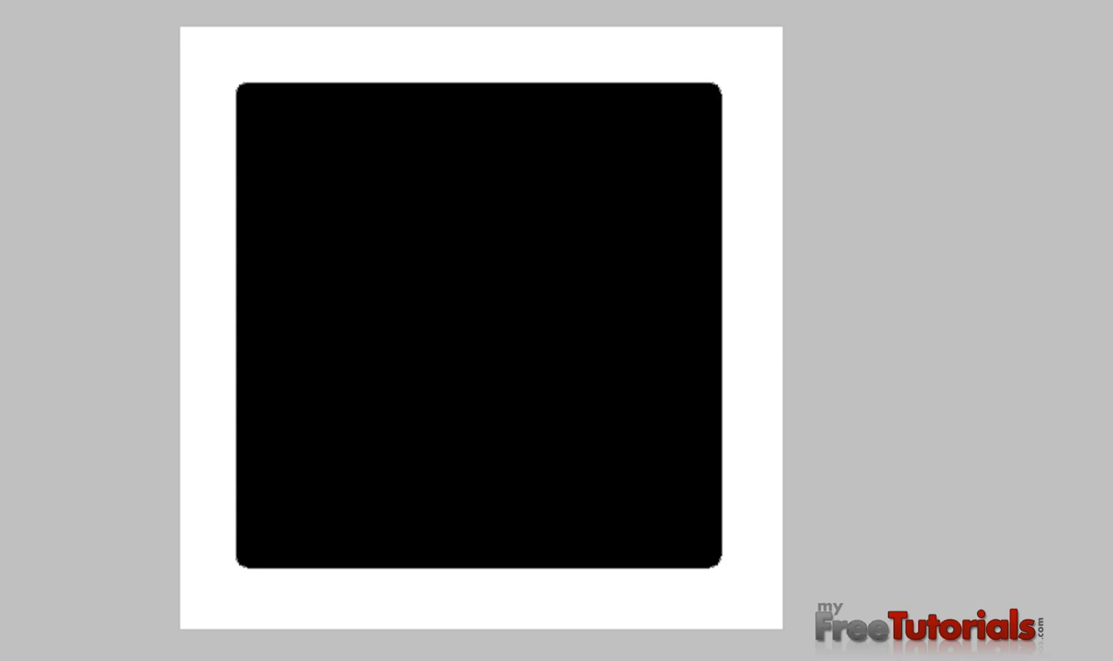
left_click_drag(546, 265, 539, 260)
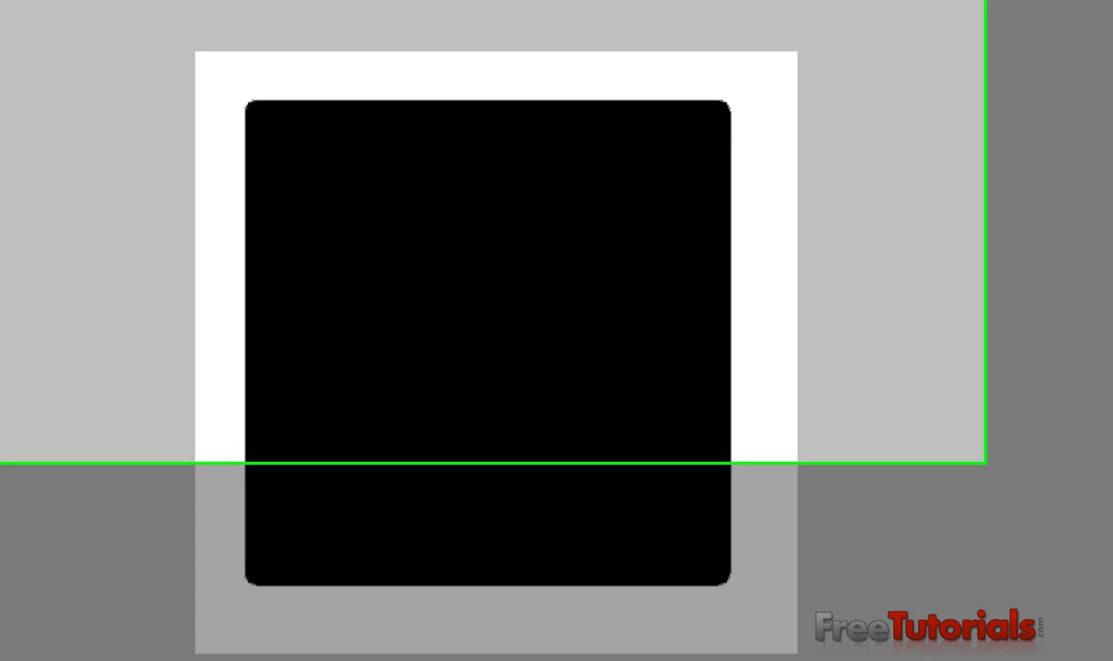
left_click(30, 20)
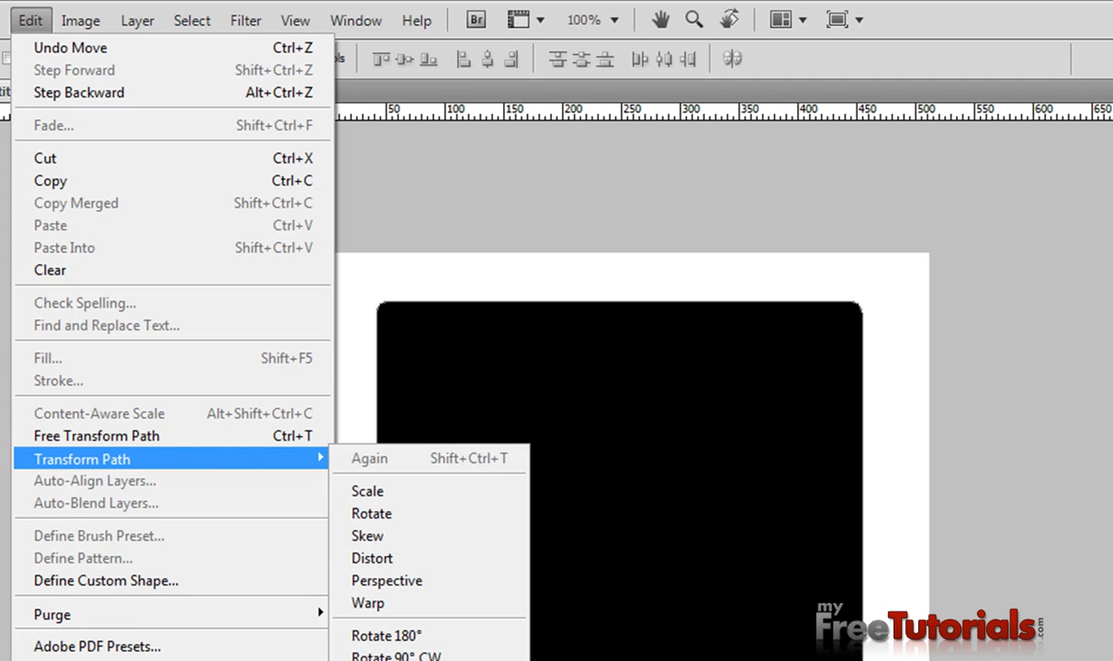
Try a 45° Free Transform Path rotation, then undo and cancel it.
left_click(179, 437)
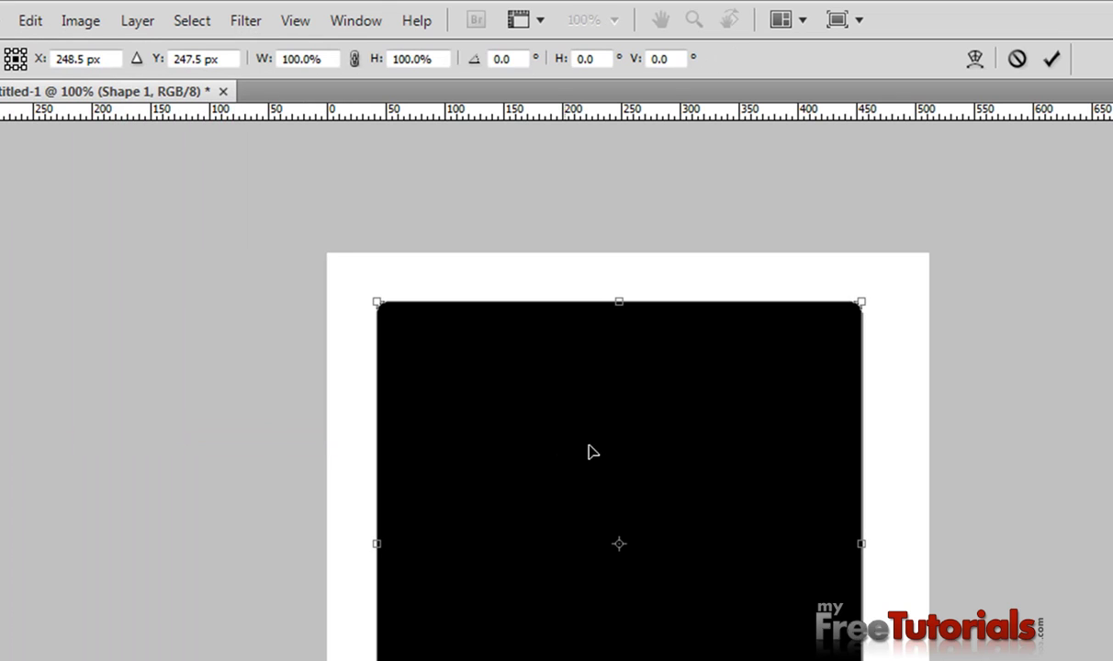
left_click(502, 58)
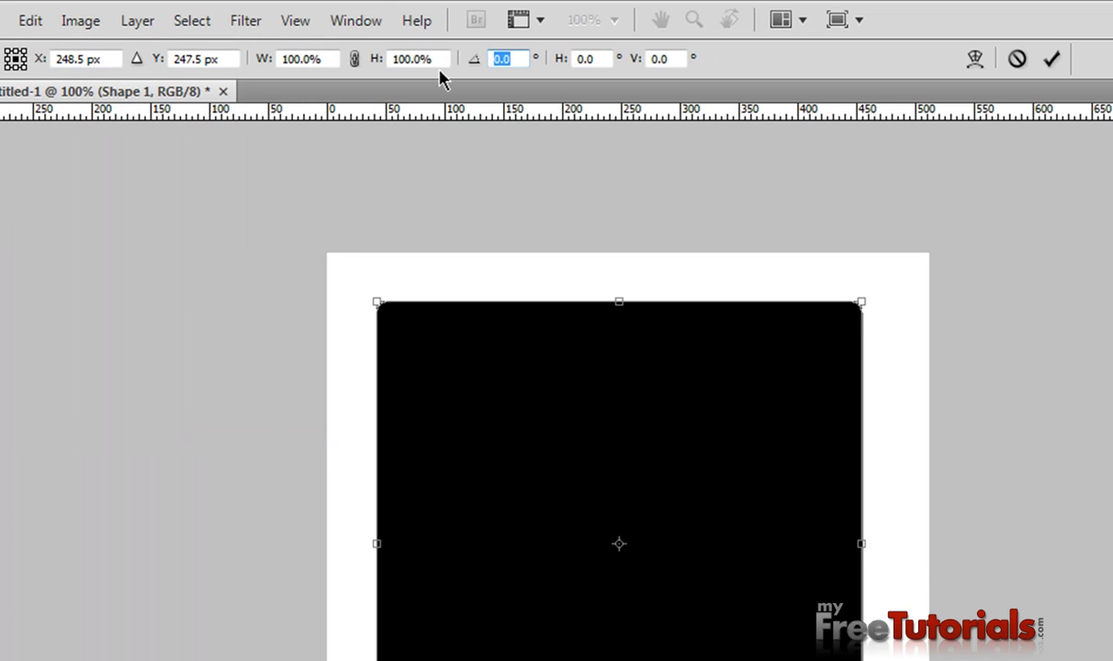
type("45")
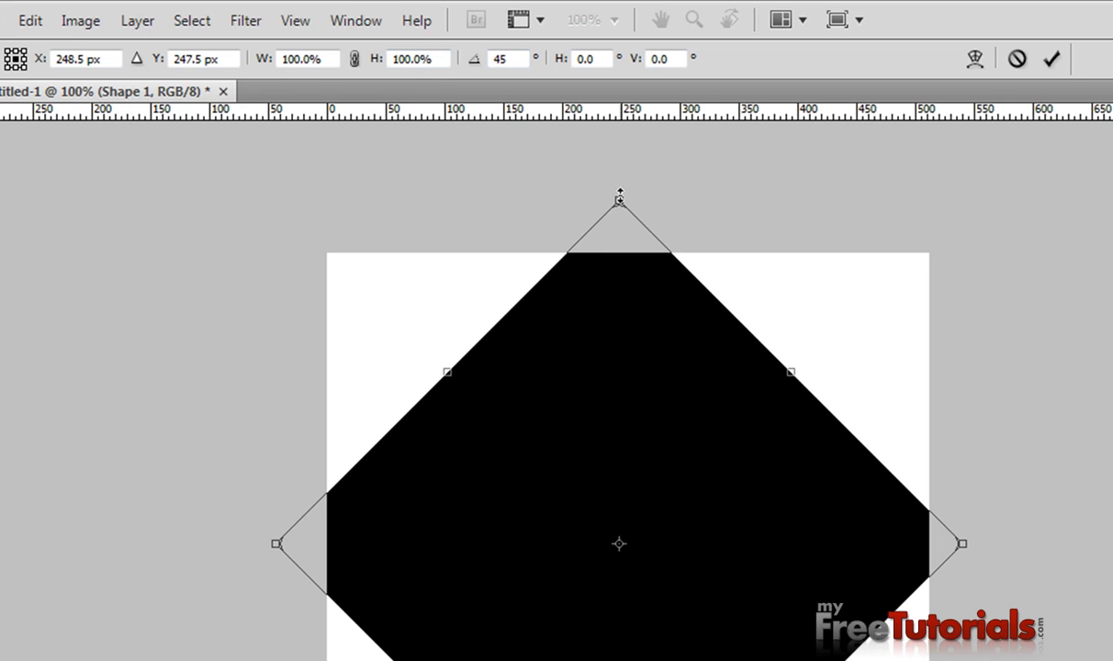
left_click_drag(620, 198, 619, 241)
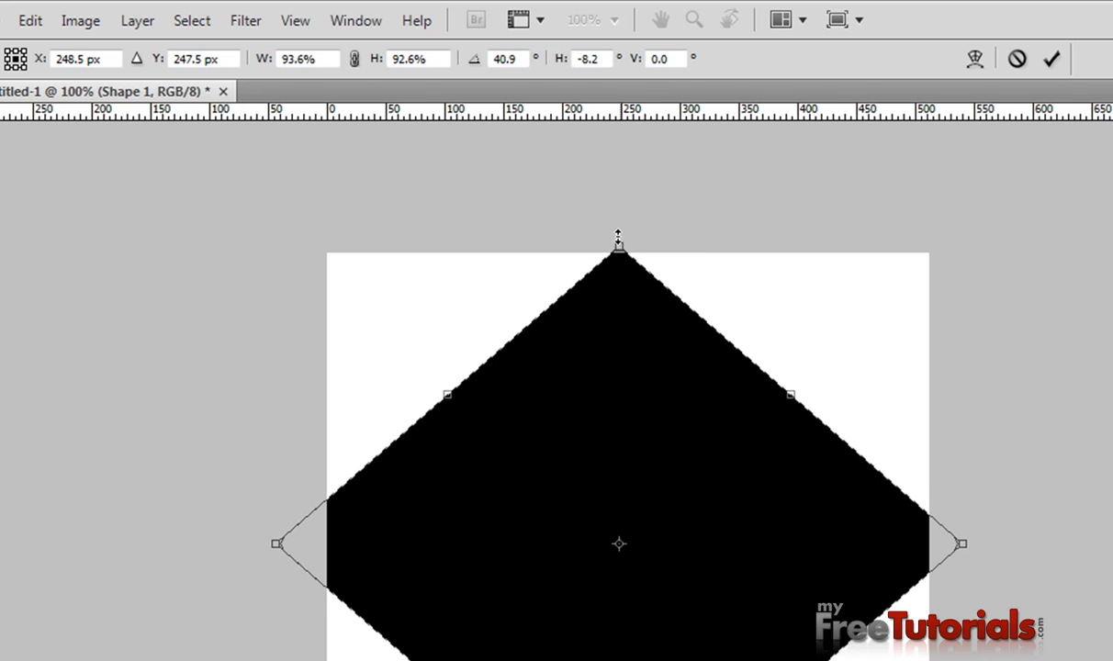
key("ctrl+z")
key("ctrl+z")
key("Escape")
Scale the rounded square down evenly to about 83.1%.
key("ctrl+t")
left_click_drag(860, 301, 820, 342)
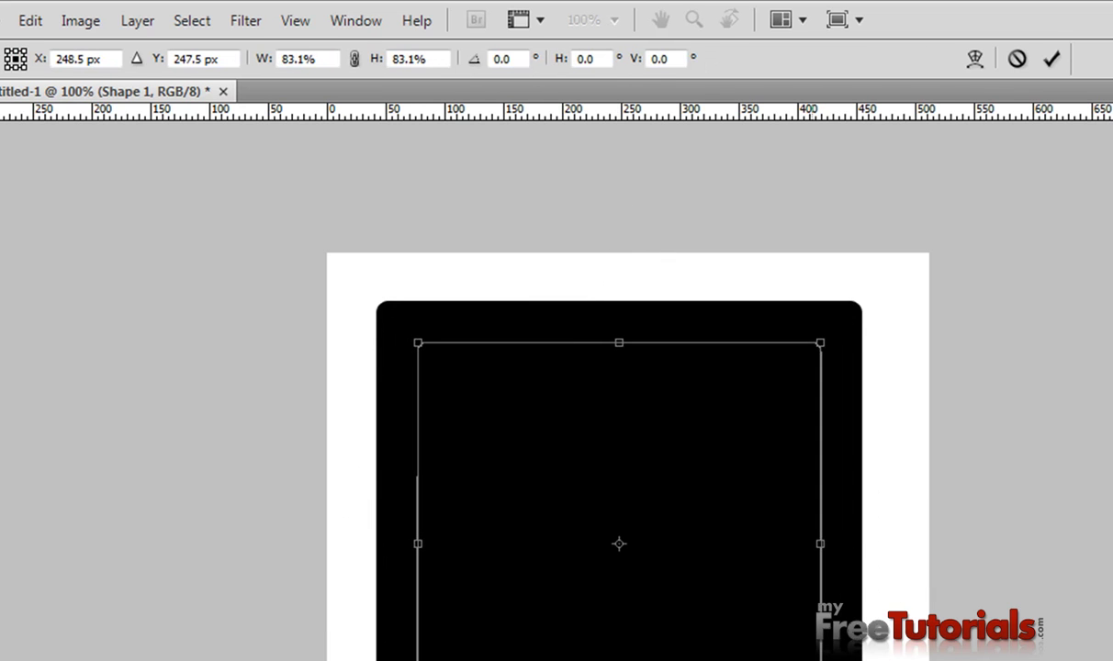
key("Return")
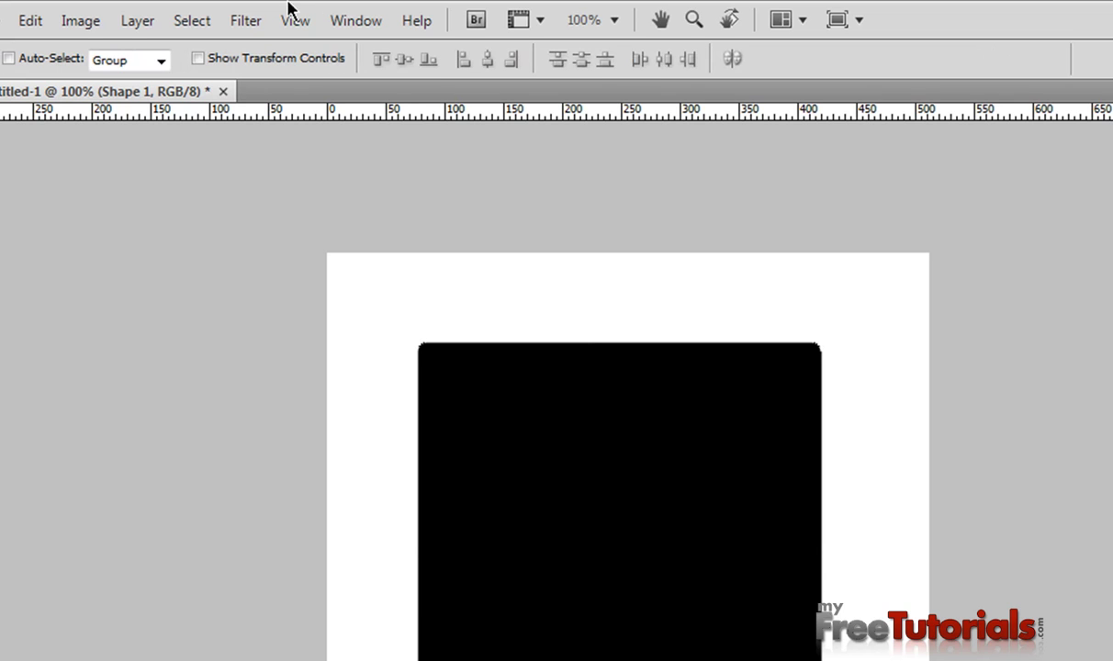
Rotate the square 45° into a diamond and nudge it to centre.
key("ctrl+t")
left_click(501, 59)
type("45")
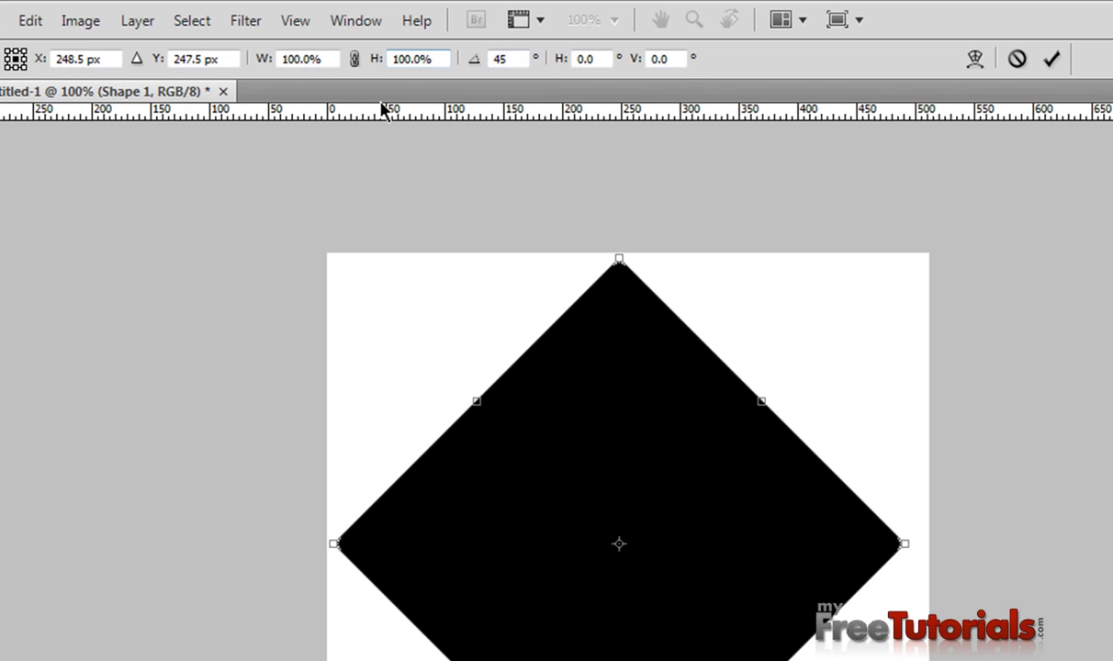
key("Return")
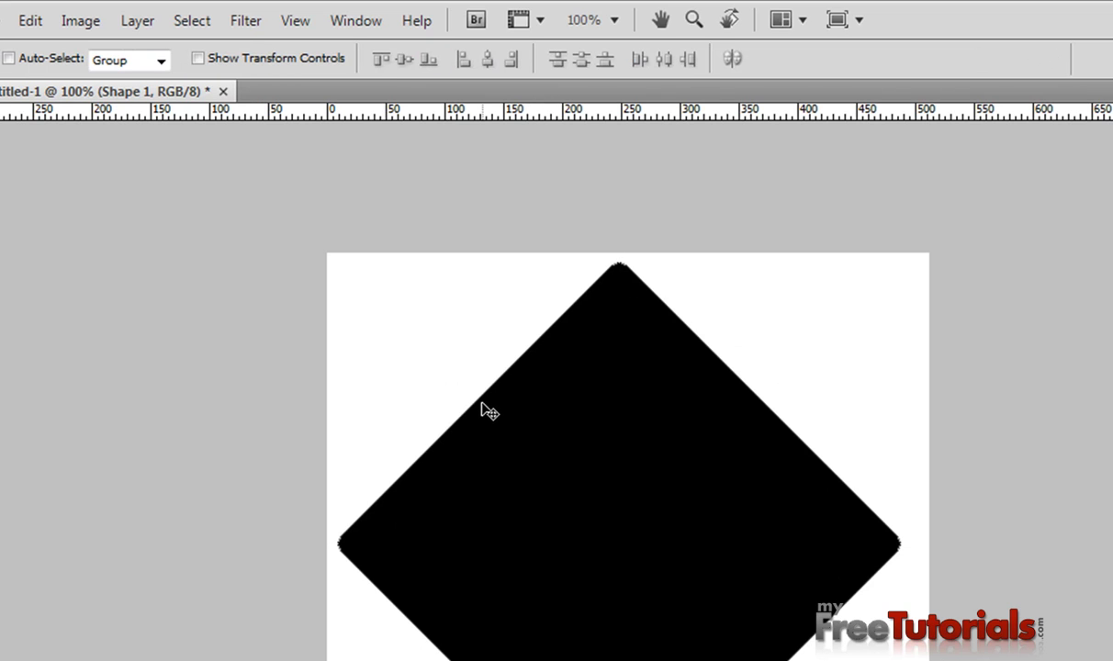
left_click_drag(543, 430, 550, 433)
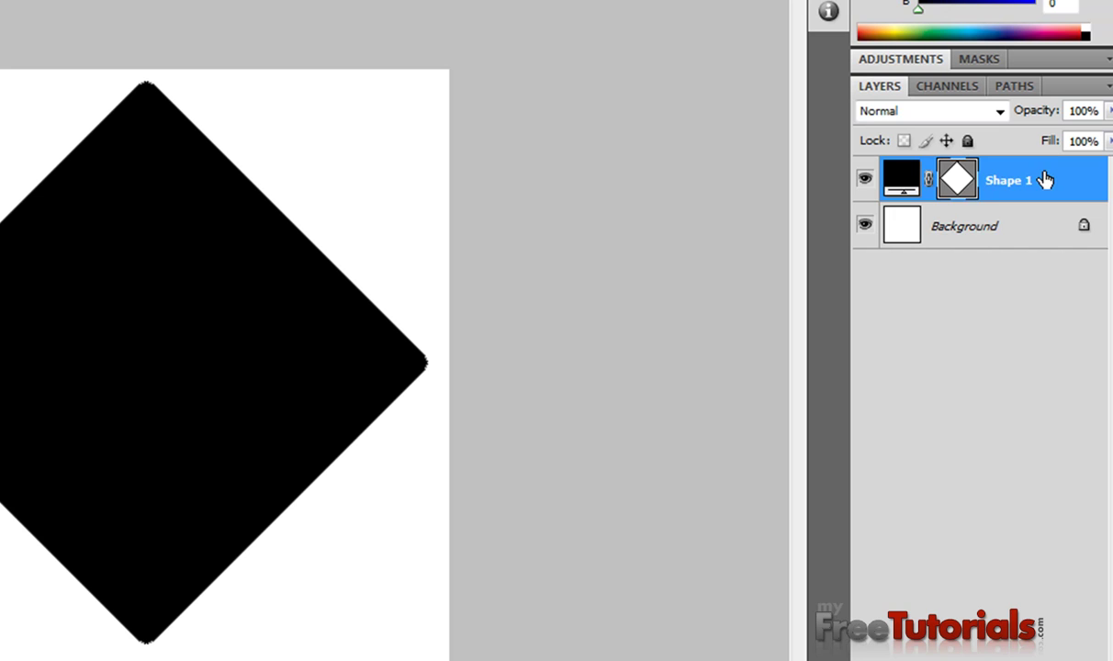
In Shape 1's Blending Options, enable Blend Interior Effects as Group and disable Blend Clipped Layers as Group.
right_click(1045, 179)
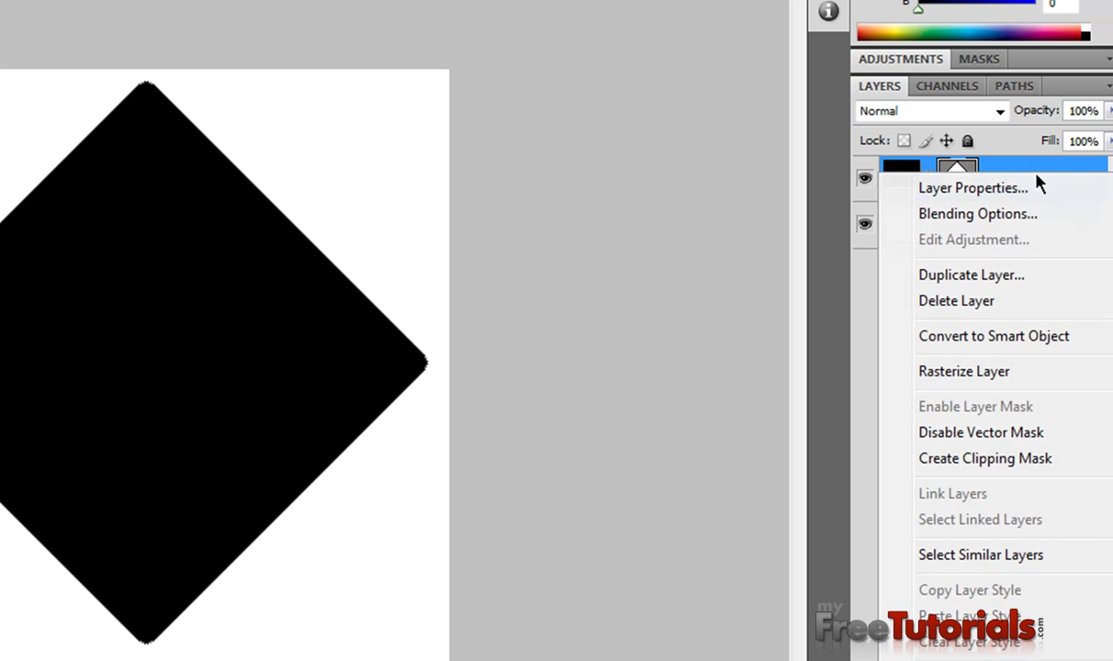
left_click(994, 214)
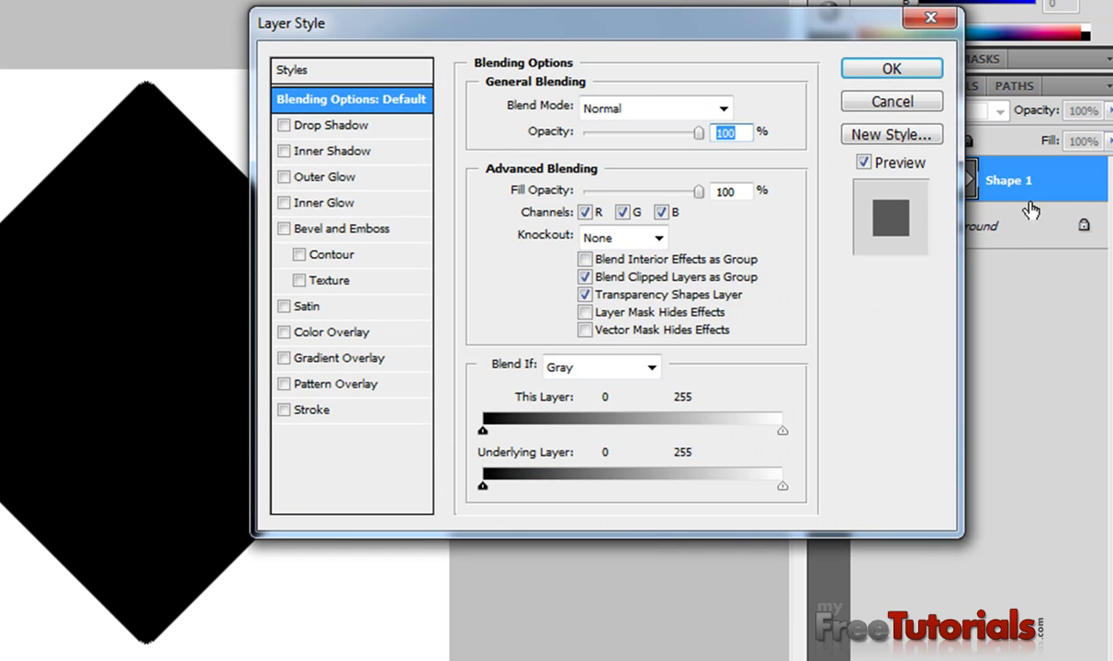
left_click(585, 277)
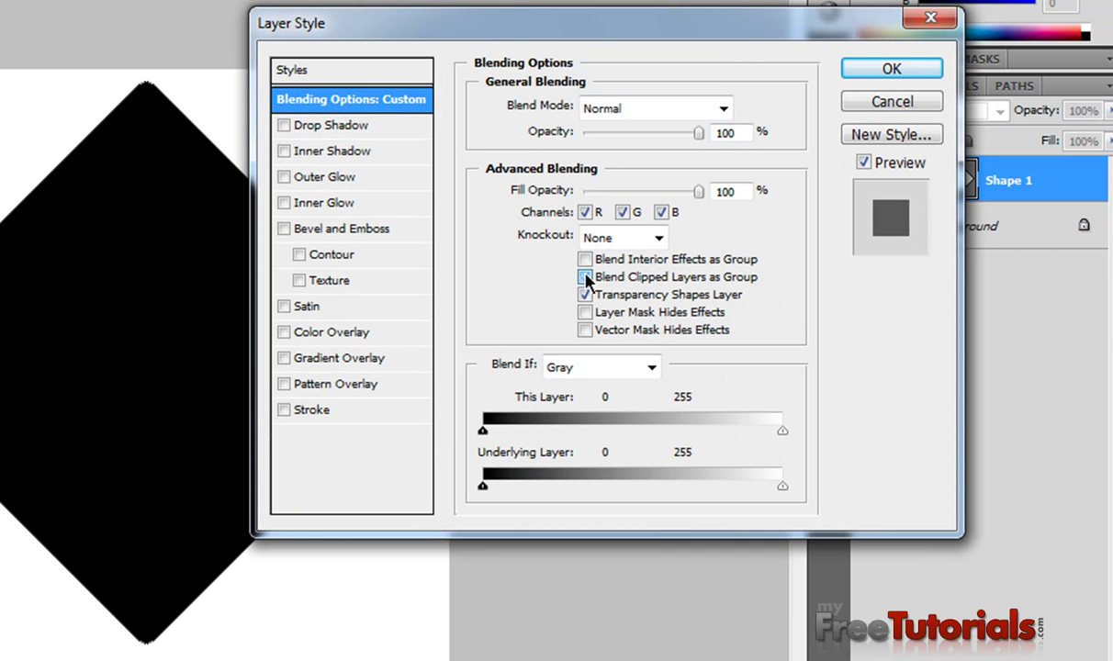
left_click(586, 260)
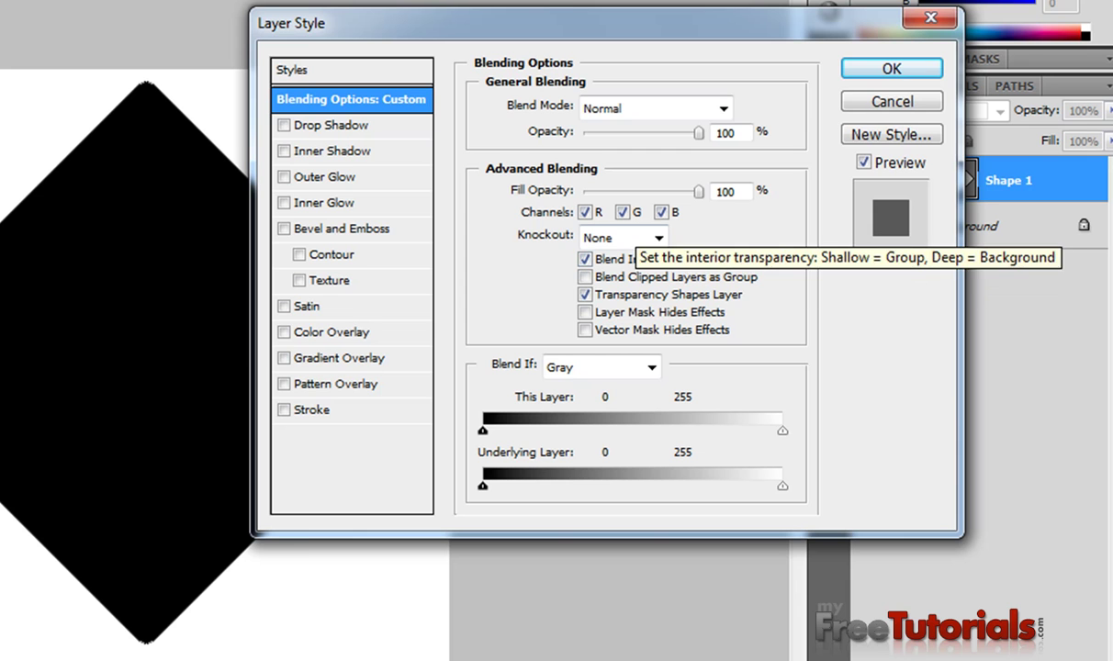
mouse_move(557, 52)
left_mouse_down()
mouse_move(603, 50)
mouse_move(691, 76)
left_mouse_up()
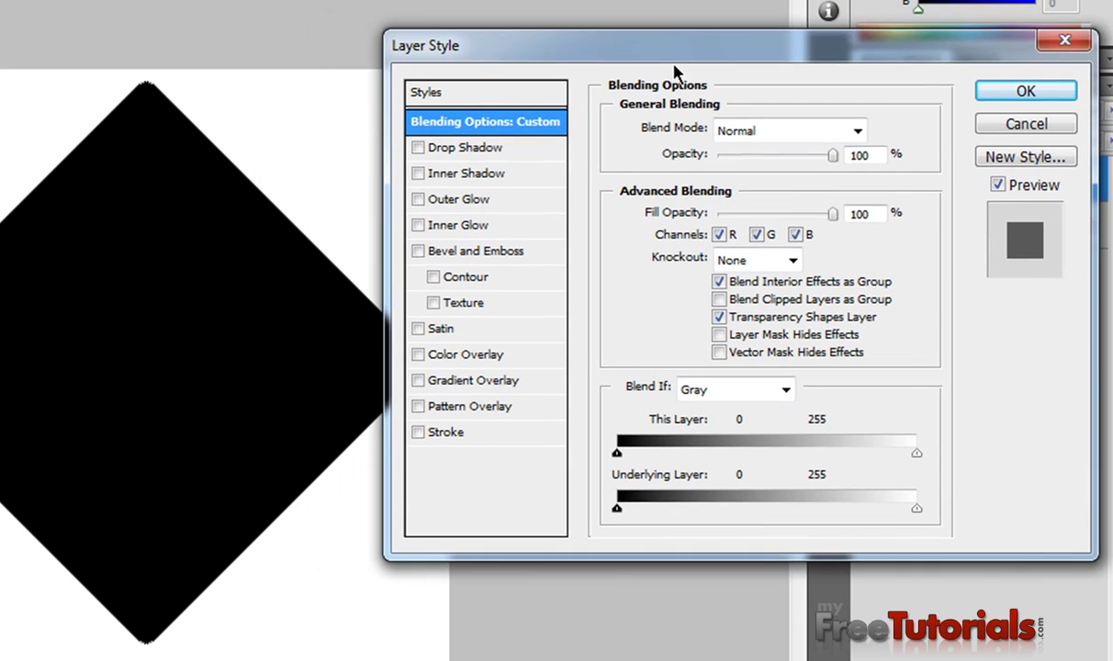
Add a drop shadow without global light: 90° angle, 16 px distance, 11% spread, 27 px size.
left_click(419, 149)
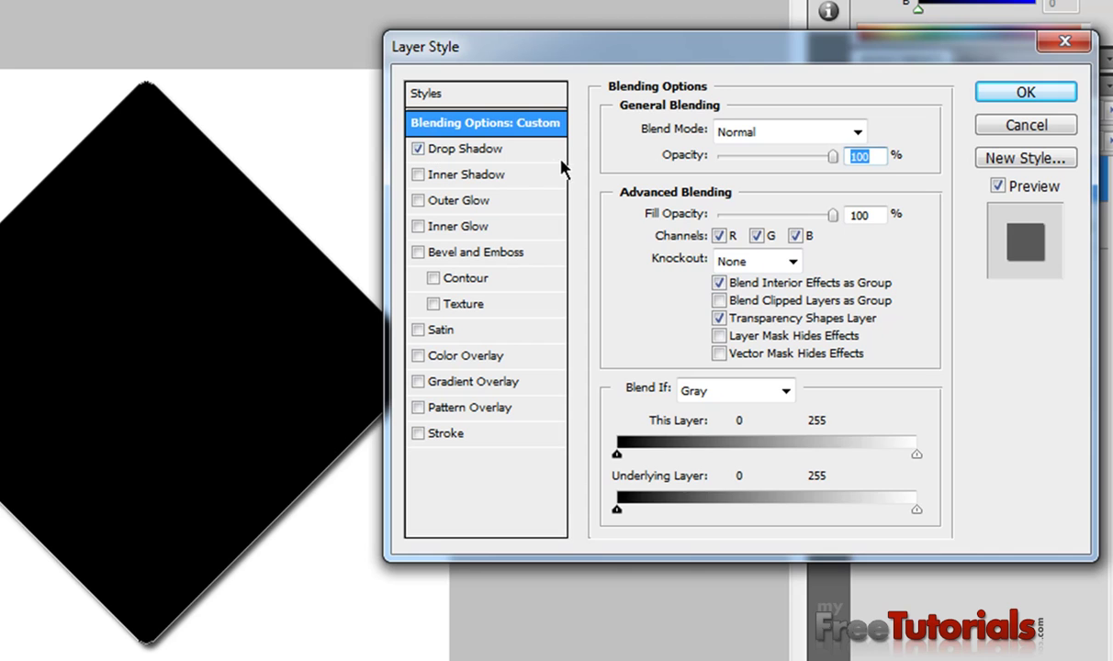
left_click(523, 150)
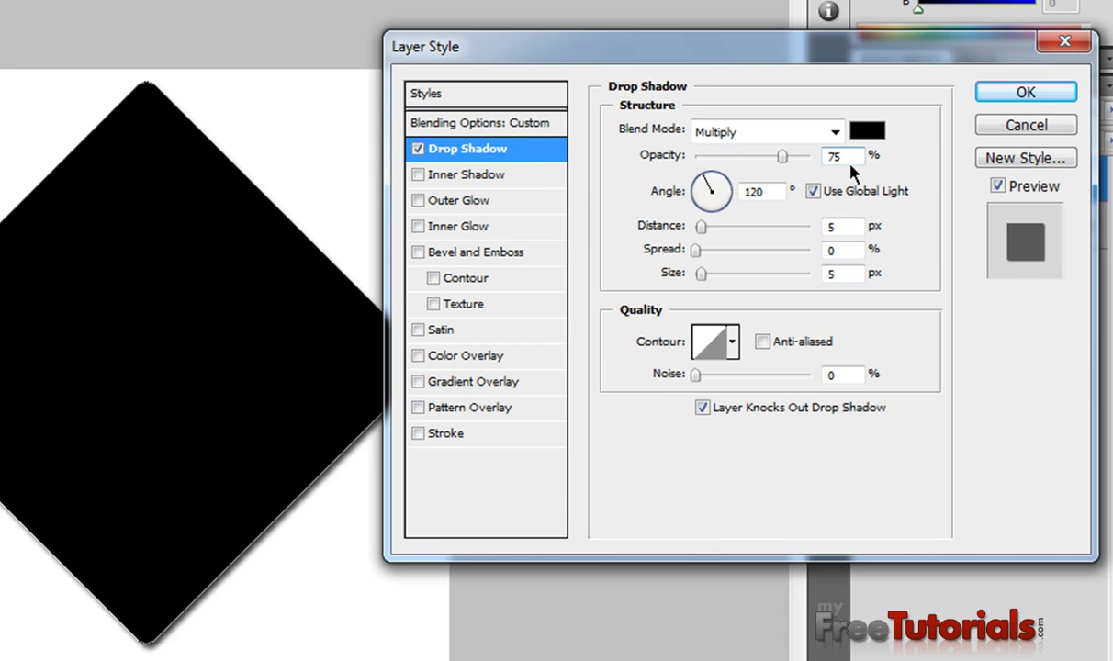
left_click(813, 192)
double_click(771, 190)
type("90")
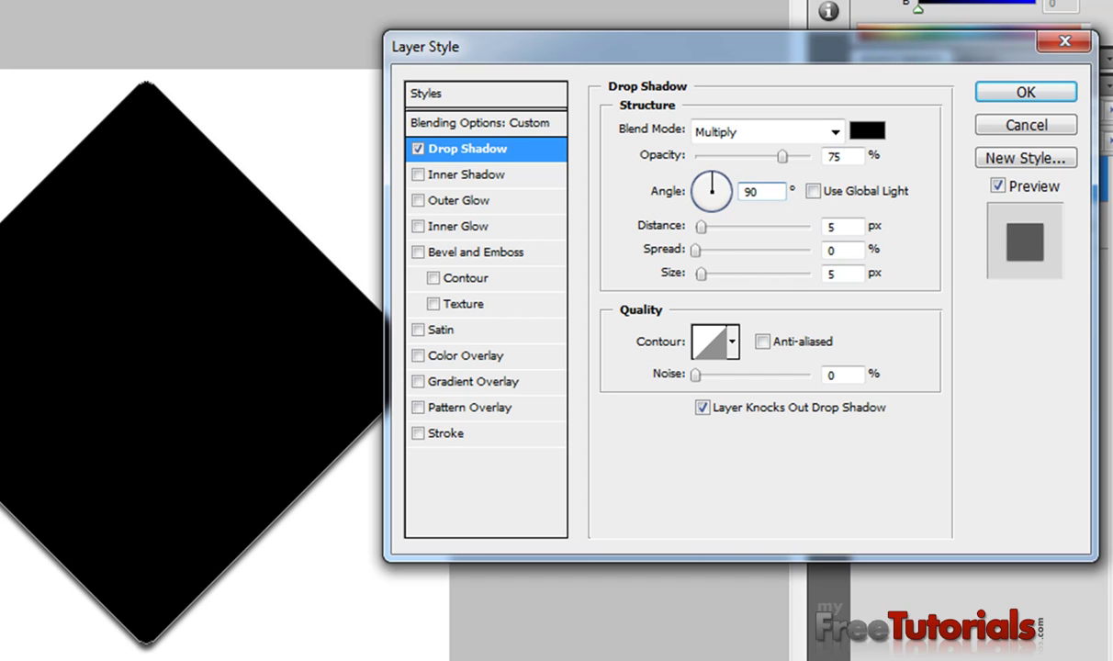
double_click(838, 226)
type("16")
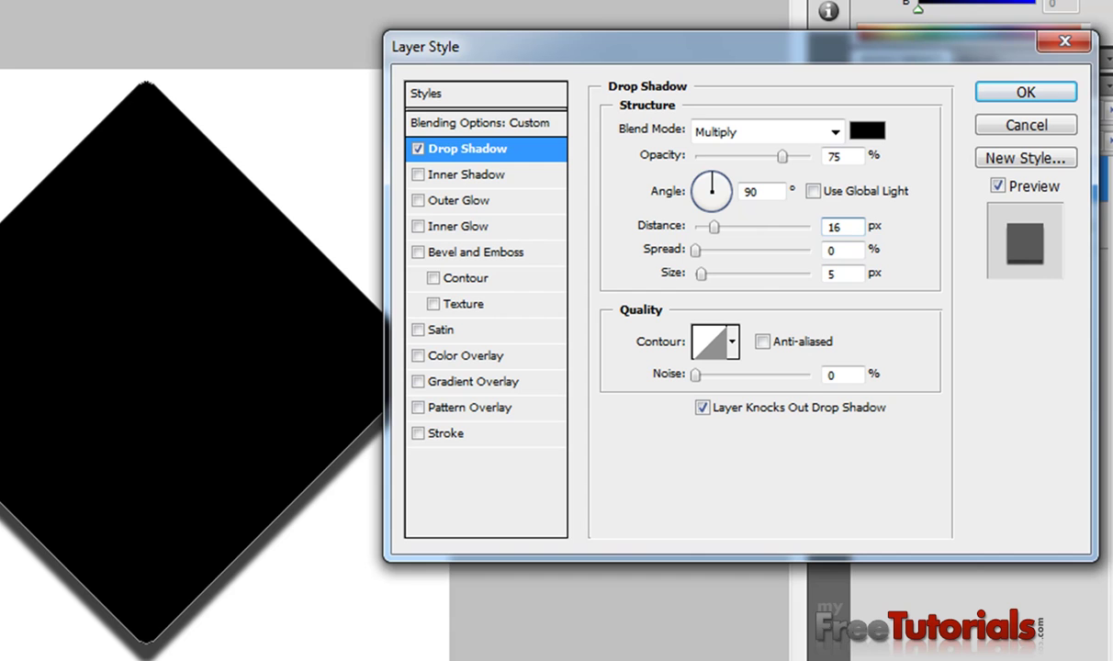
key("Tab")
type("11")
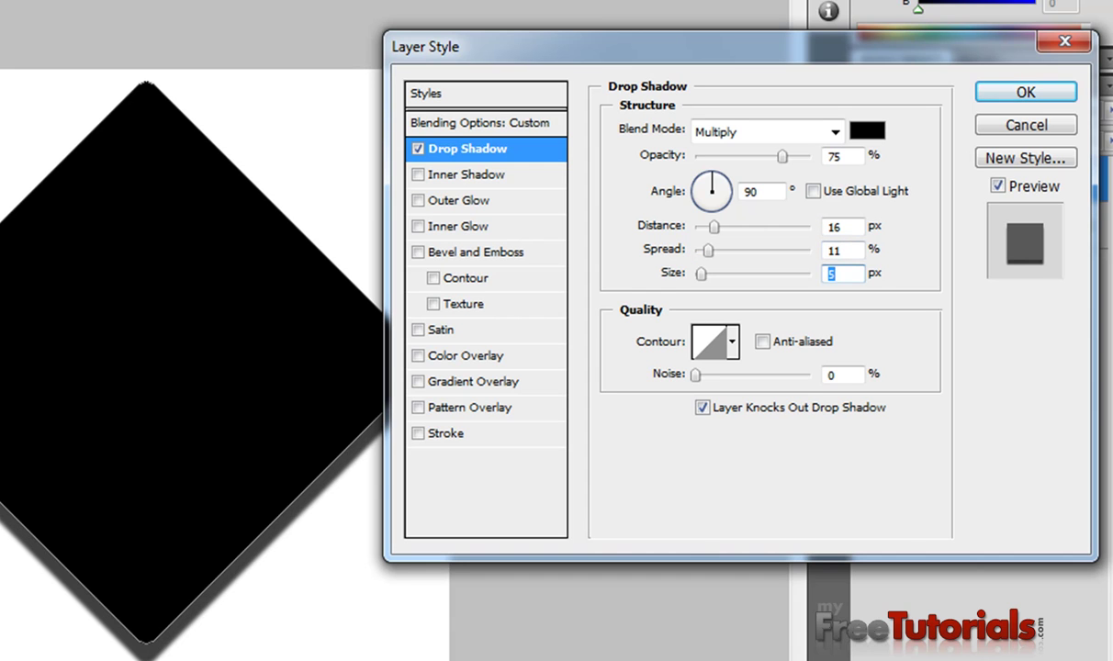
type("27")
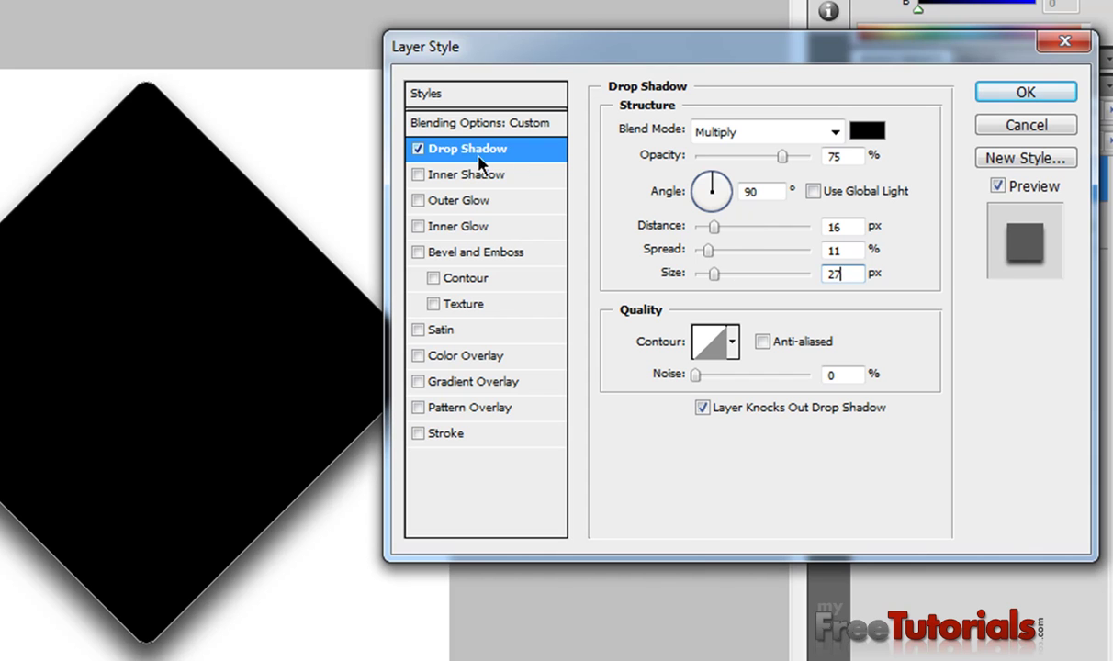
Enable Inner Shadow with 90° angle, 56% opacity, 0 px distance and 13 px size.
left_click(467, 177)
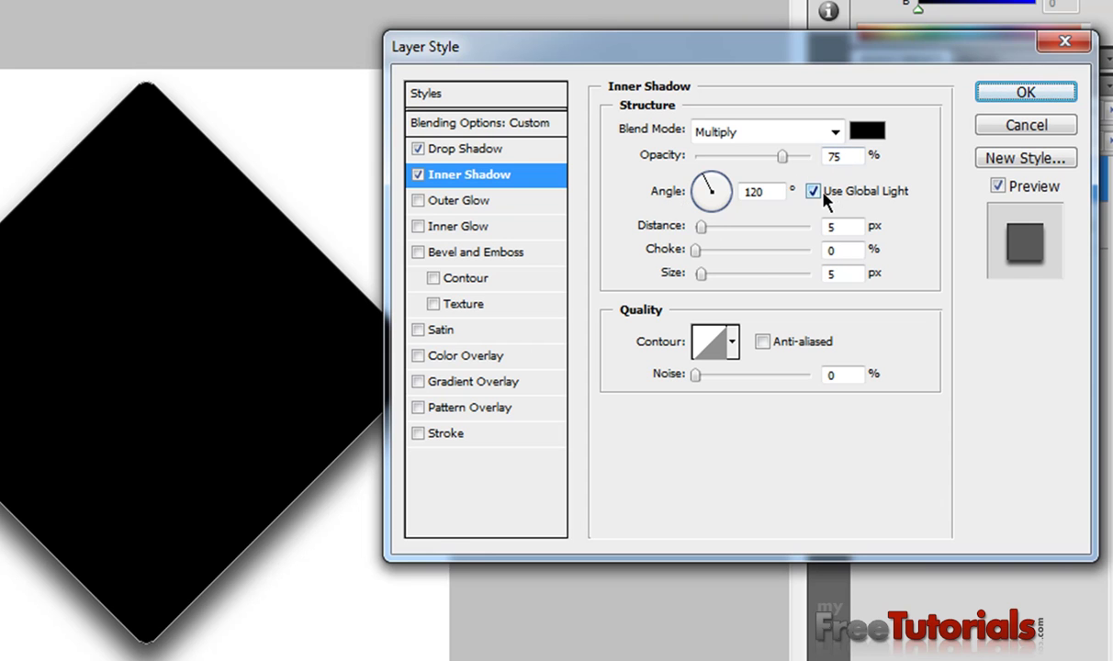
left_click(706, 182)
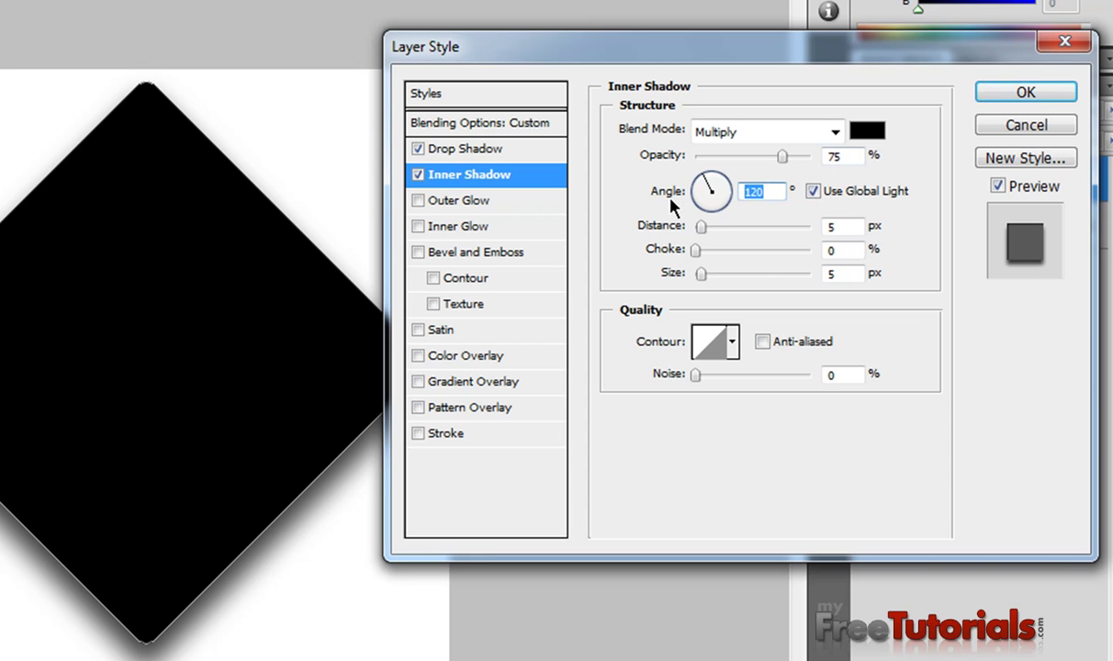
type("90")
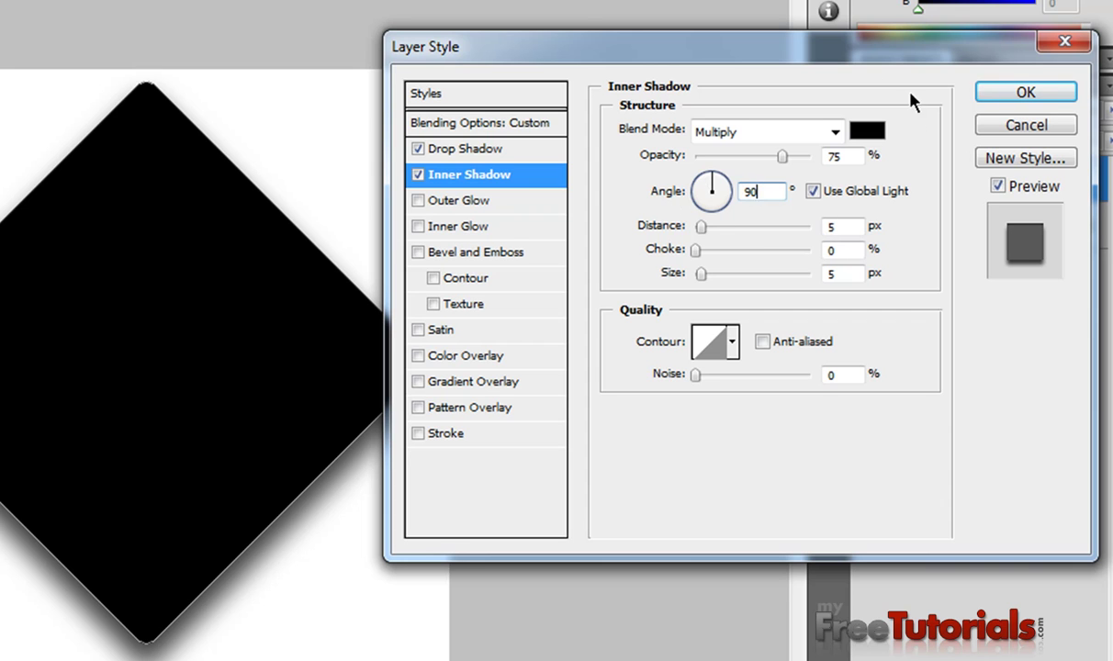
left_click(847, 158)
type("56")
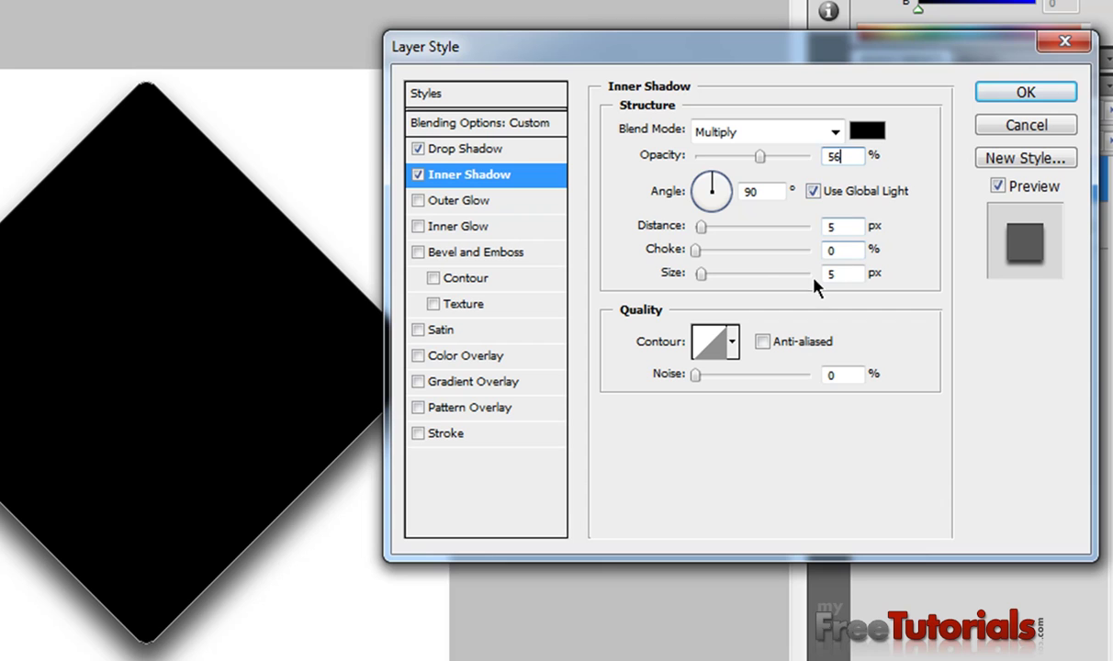
left_click(840, 227)
type("0")
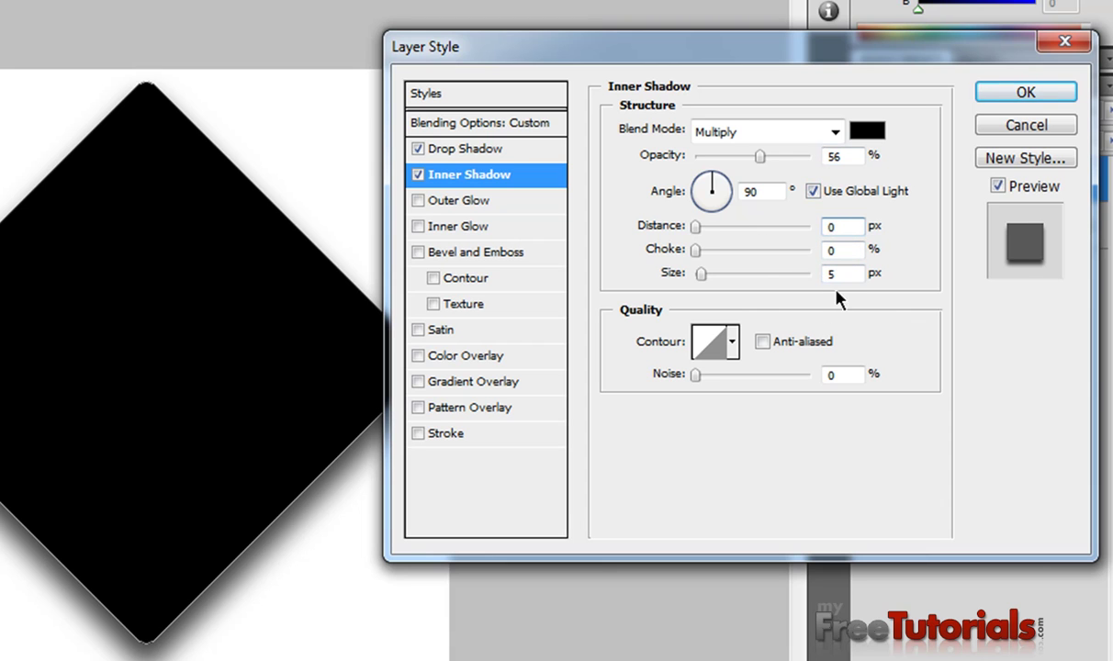
left_click(834, 273)
type("13")
Enable Outer Glow in Normal mode at 100% opacity with a black glow colour.
left_click(454, 201)
left_click(748, 136)
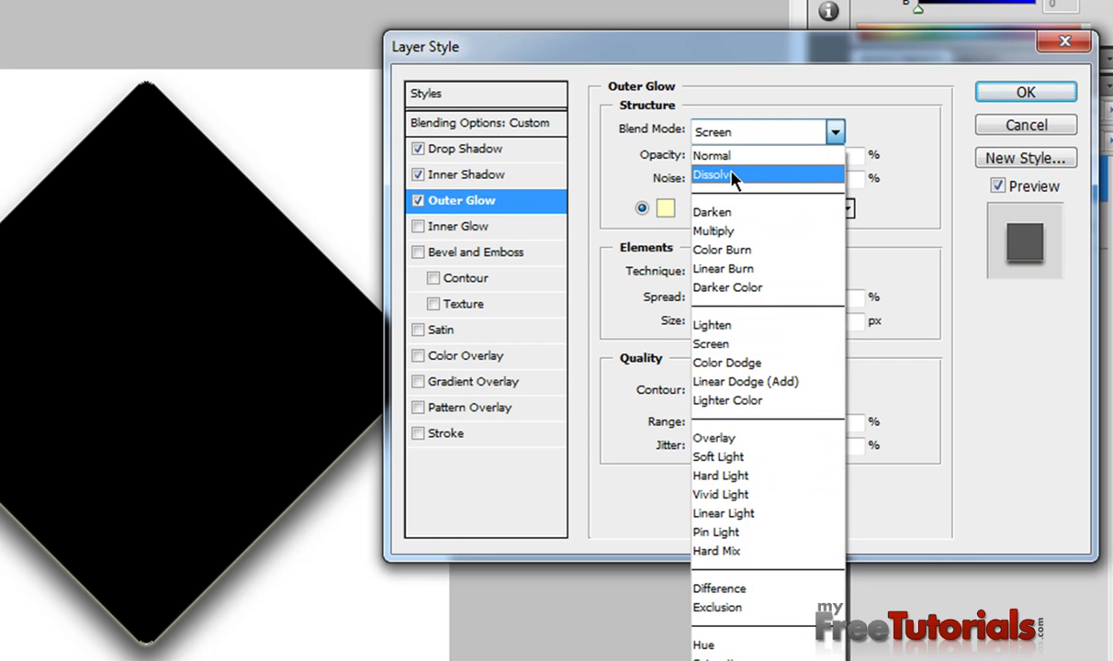
left_click(732, 158)
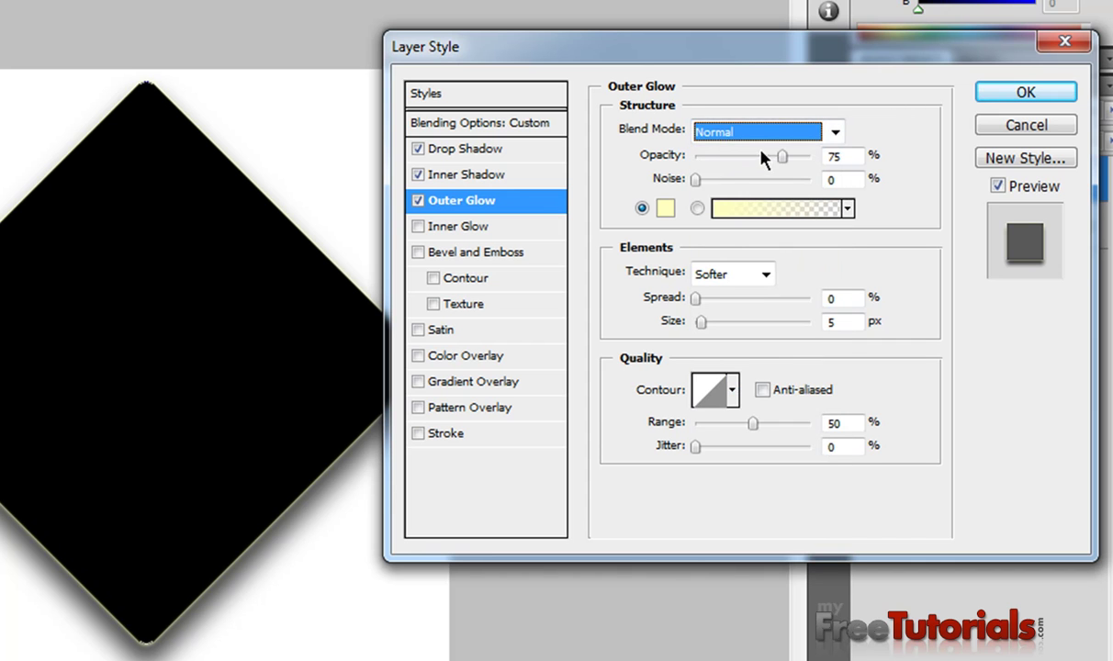
left_click_drag(781, 158, 815, 158)
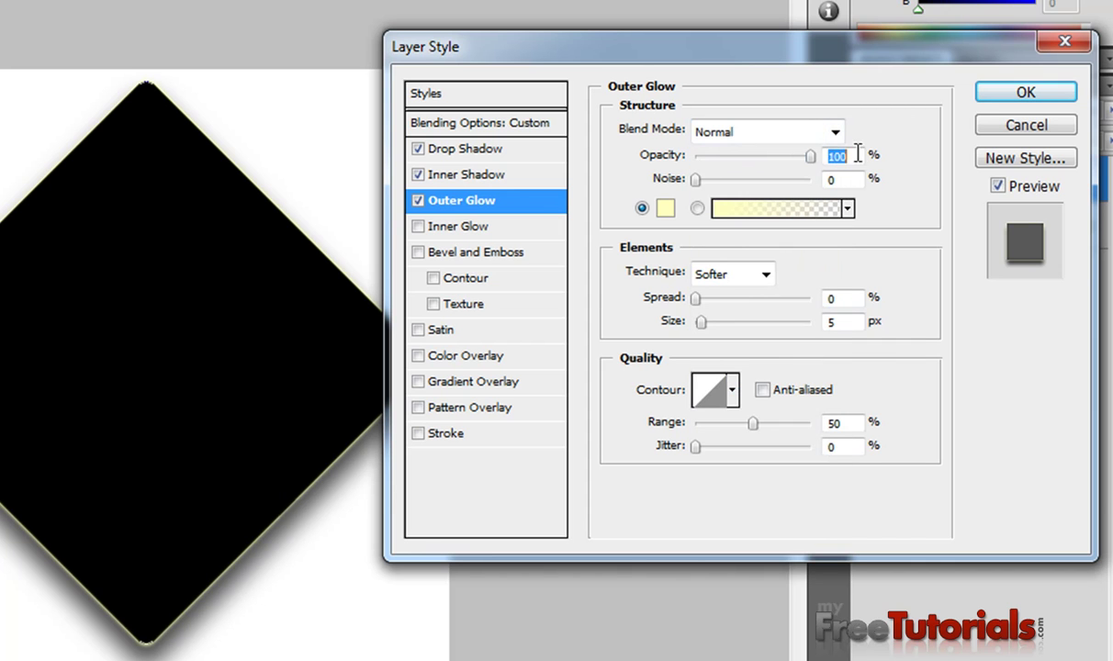
left_click(665, 210)
left_click_drag(532, 404, 429, 484)
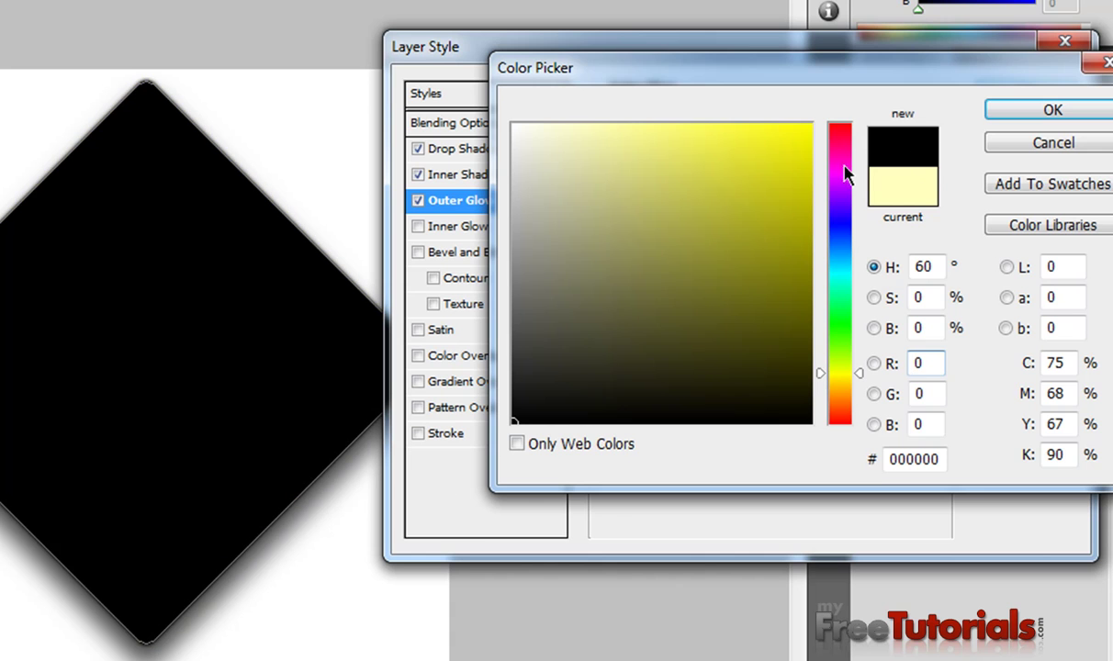
left_click(991, 110)
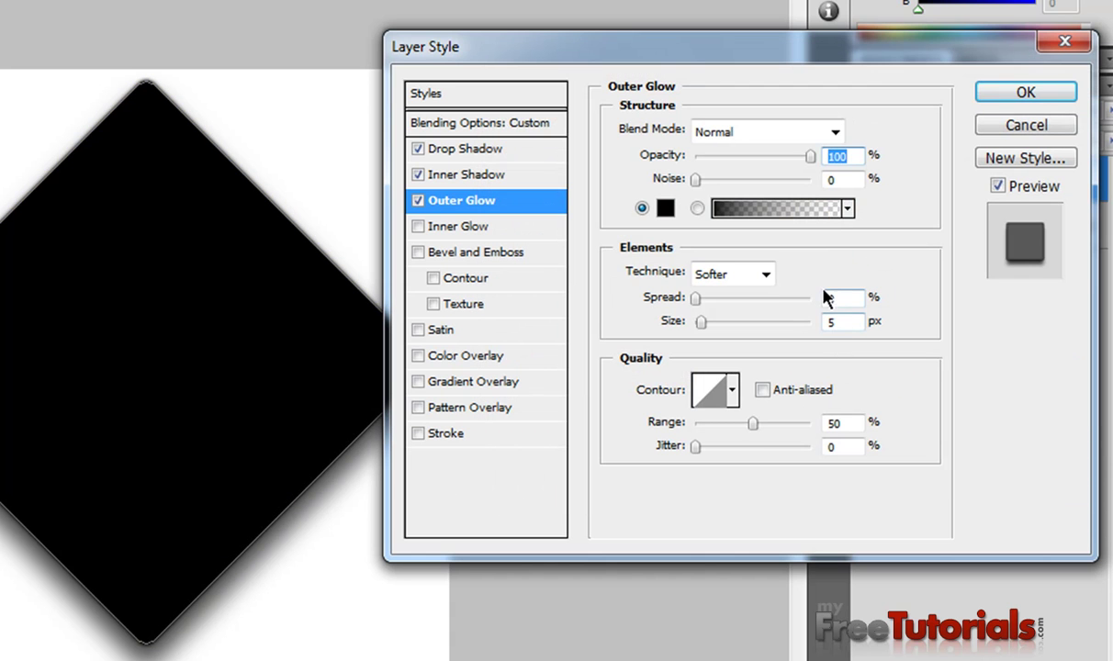
Set the outer glow to 74% spread, 14 px size and 3% range.
left_click_drag(844, 306, 809, 305)
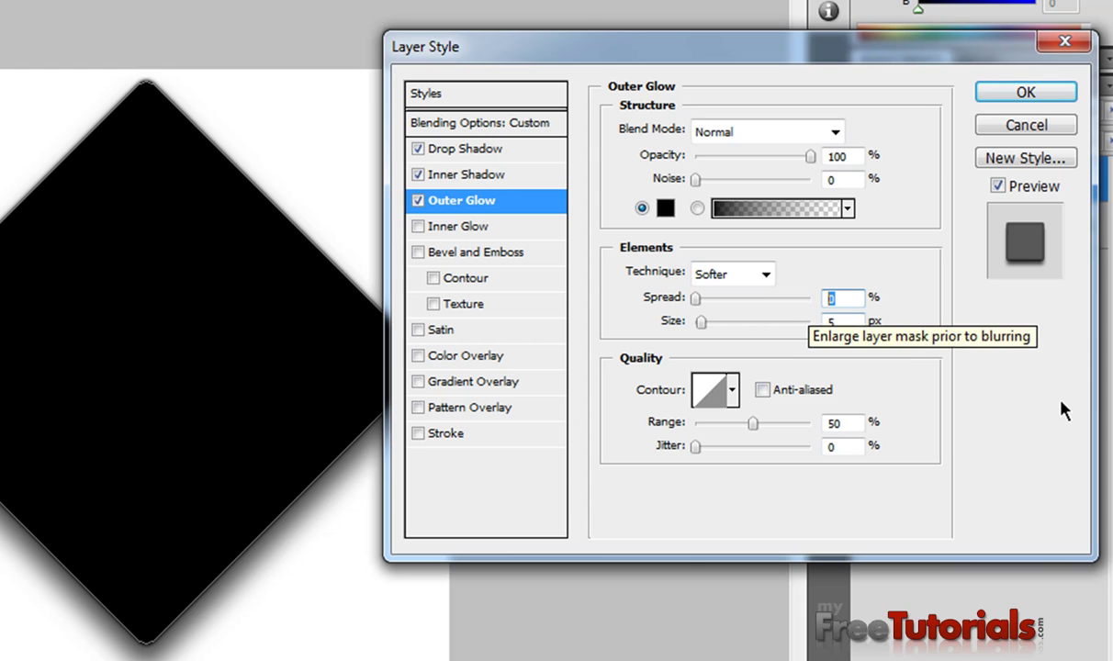
type("7")
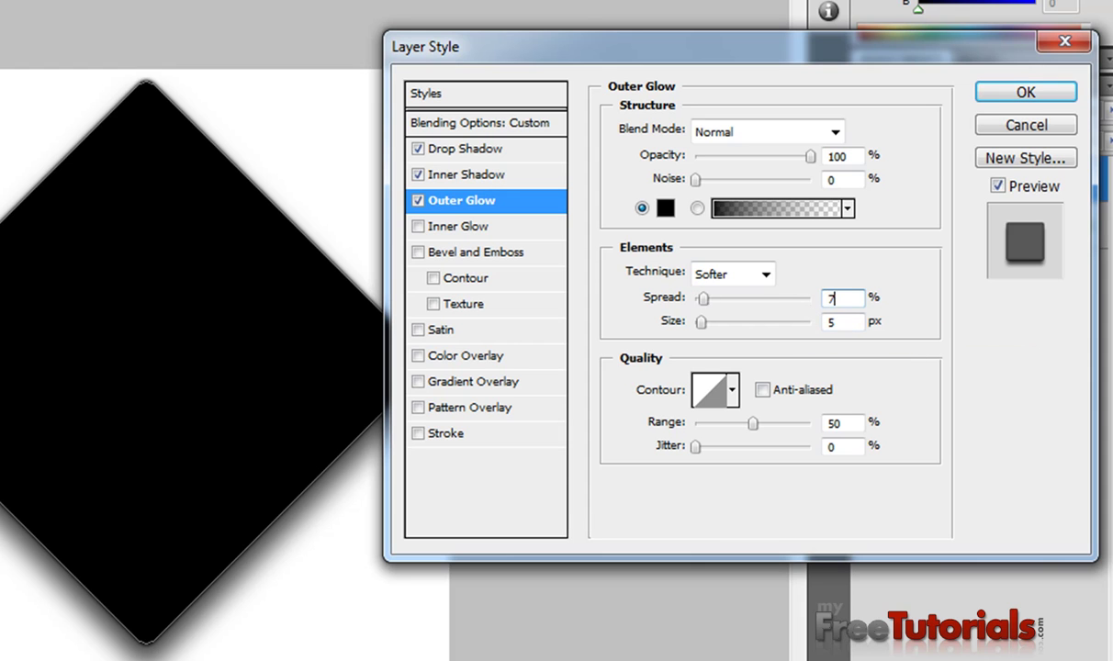
type("4")
key("Tab")
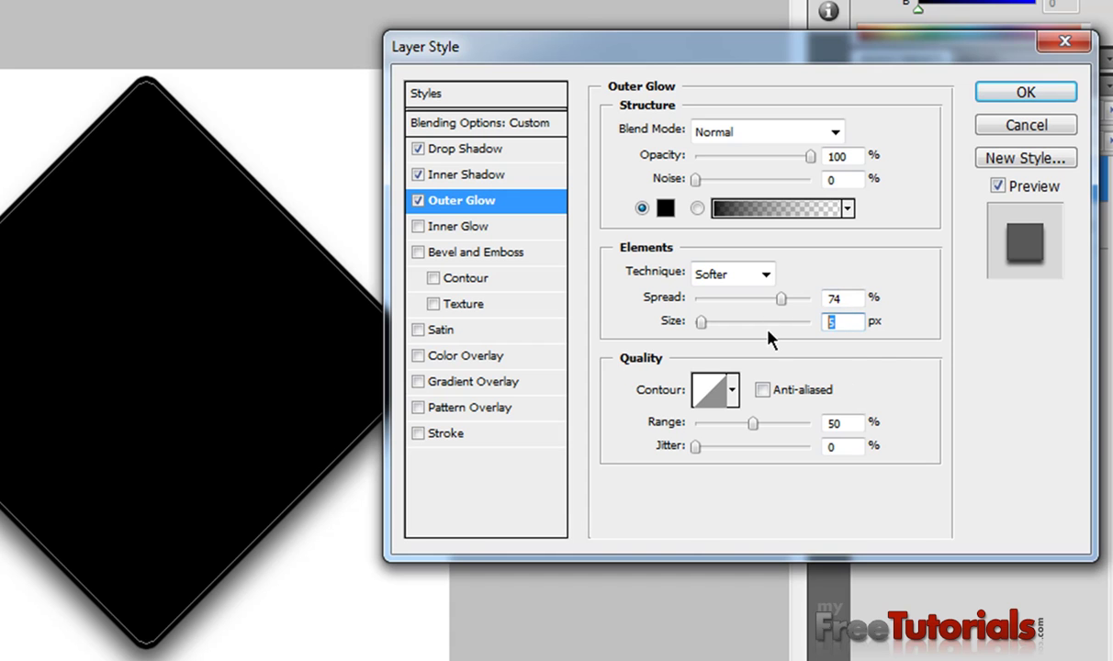
type("14")
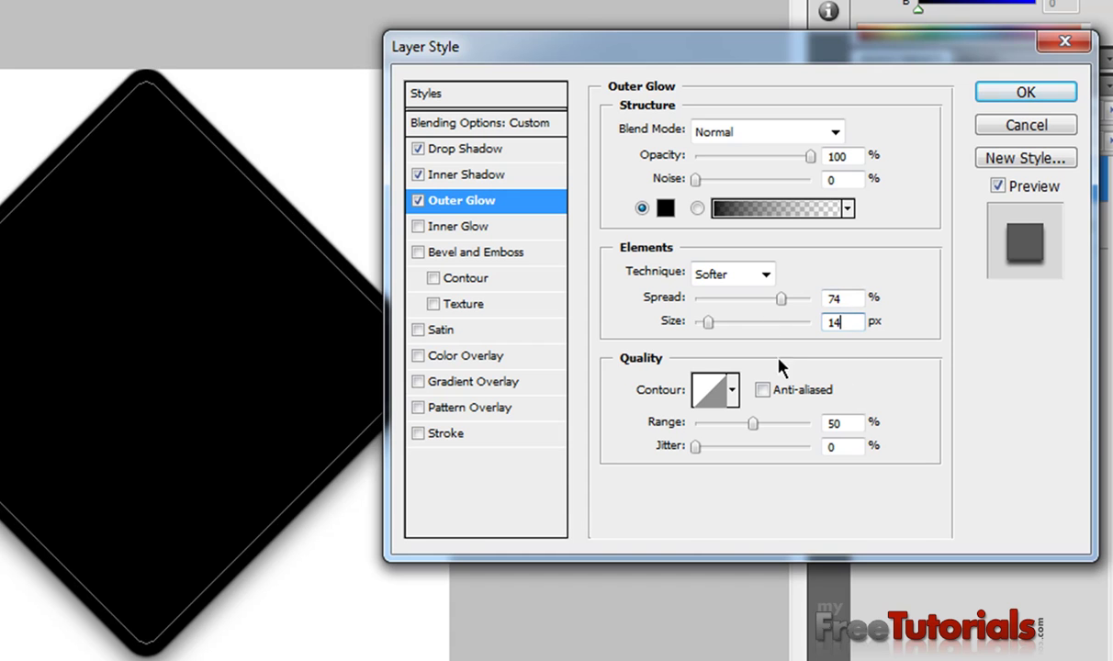
key("Tab")
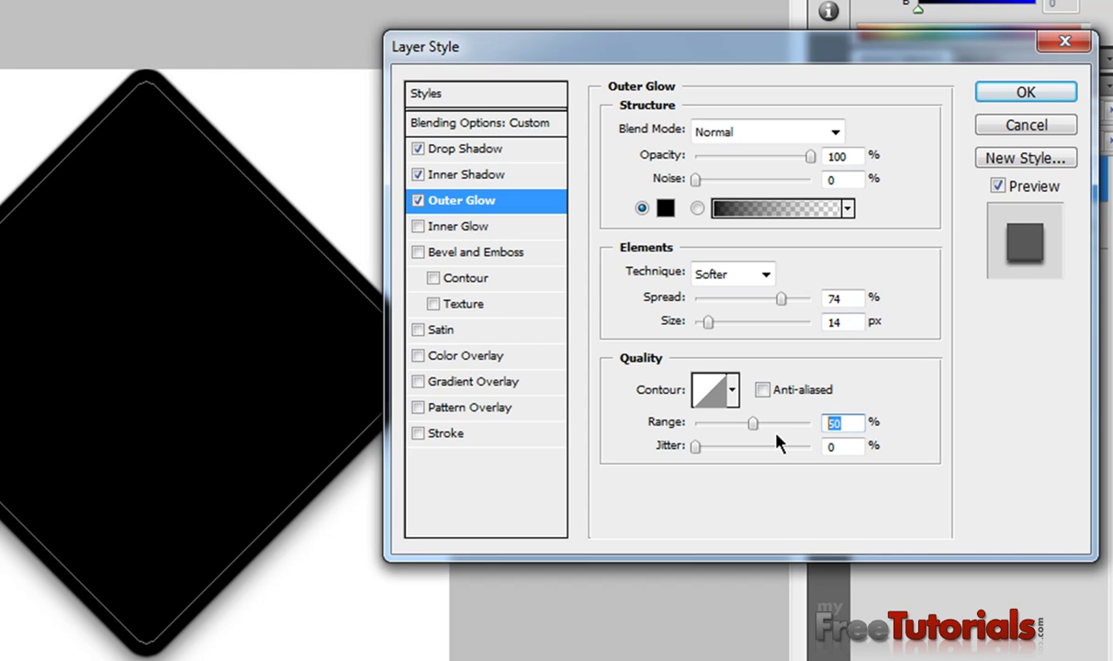
type("3")
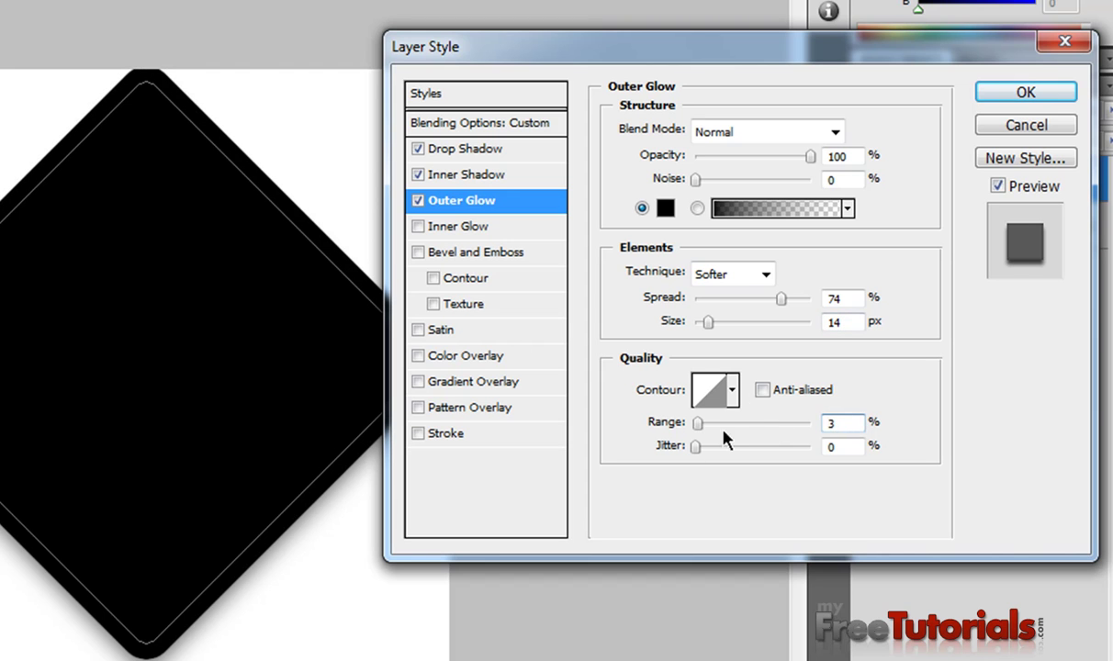
Enable Inner Glow in Overlay mode at 40% opacity.
left_click(431, 226)
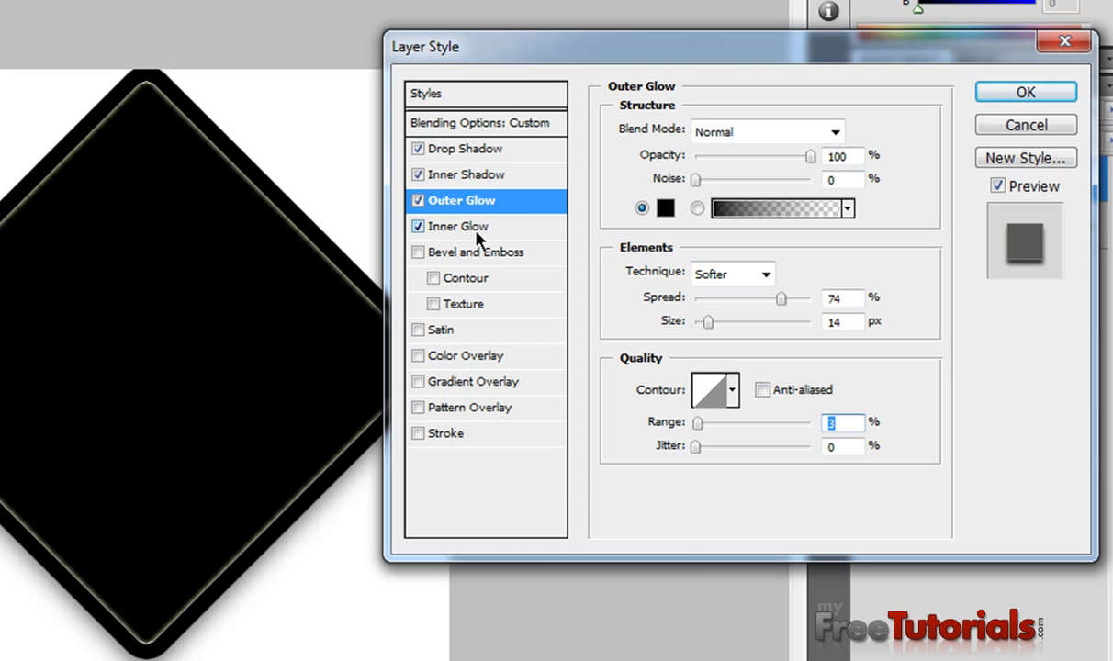
left_click(475, 230)
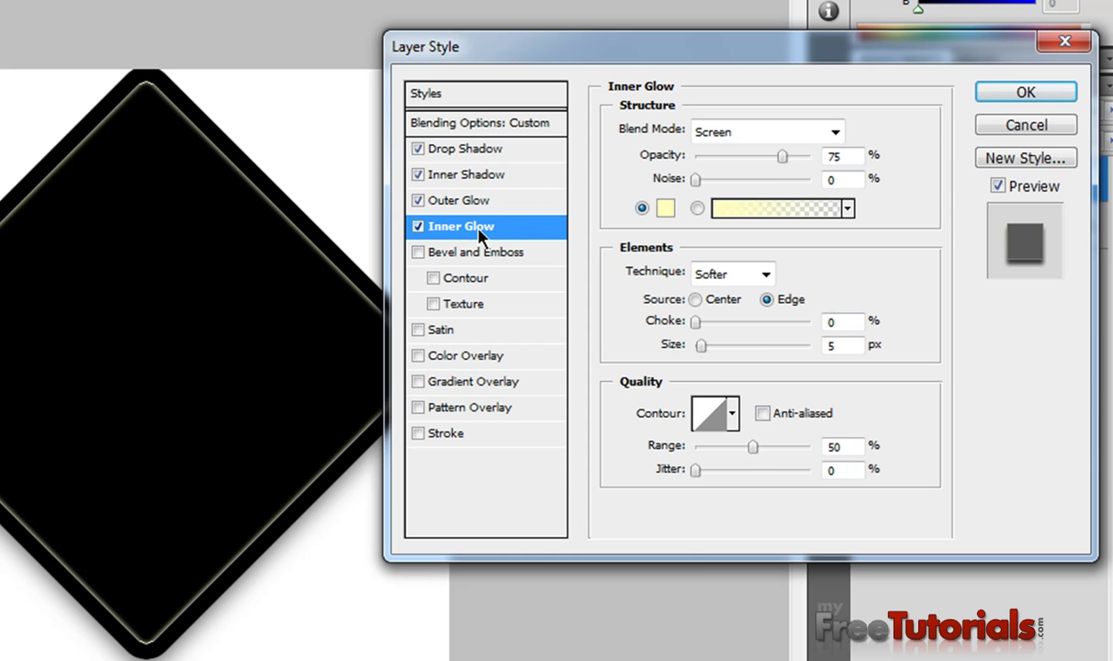
left_click(726, 136)
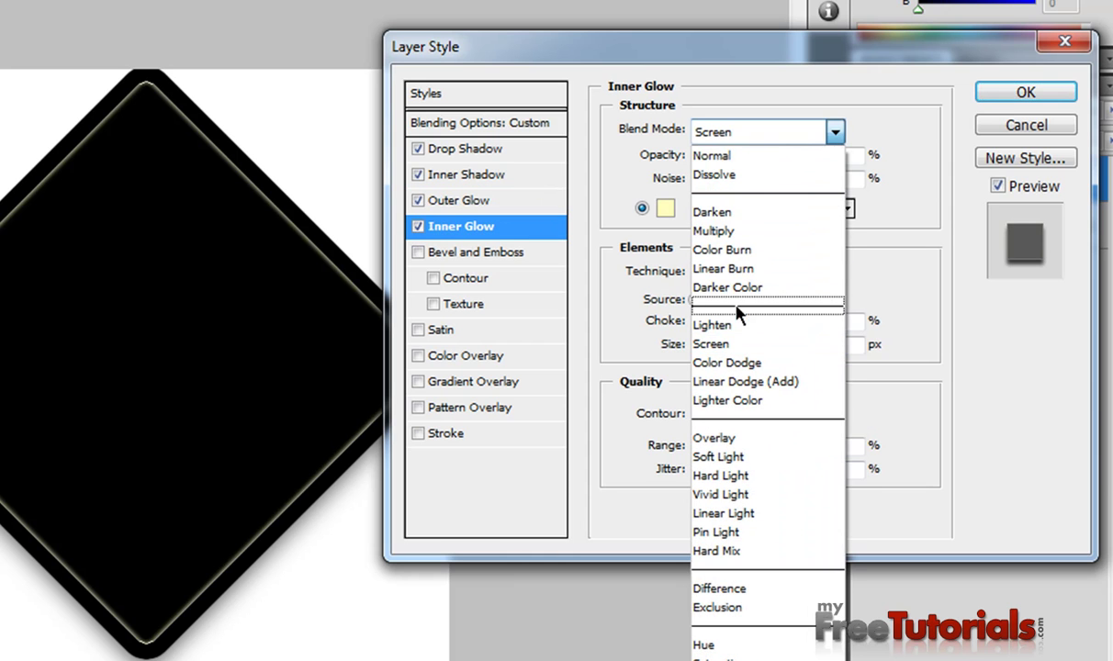
left_click(752, 439)
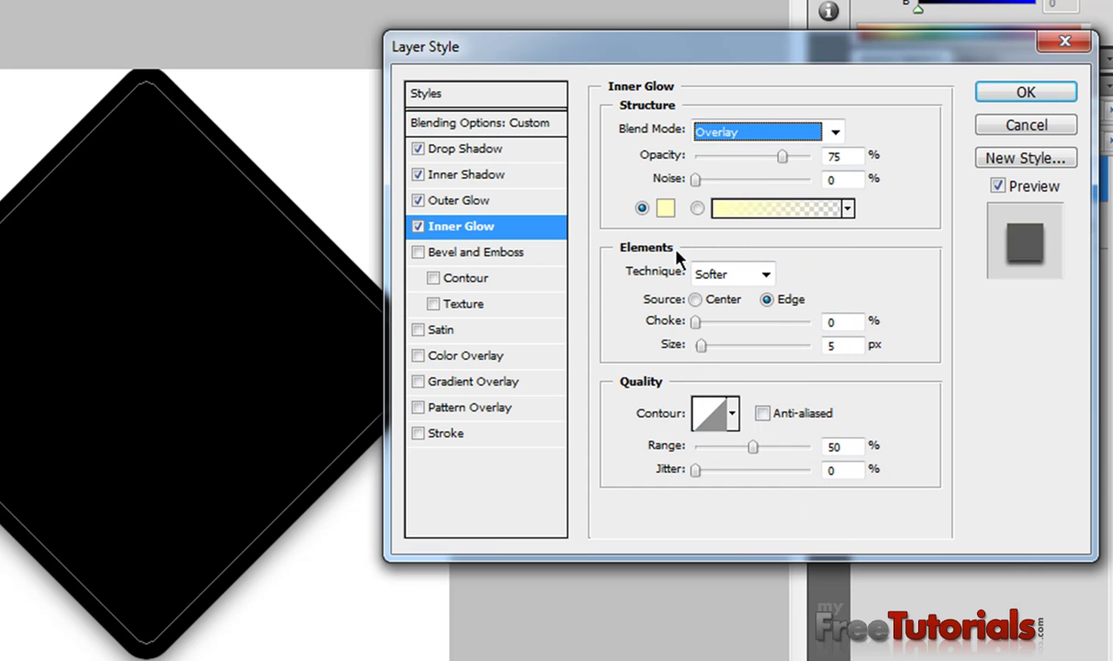
double_click(842, 158)
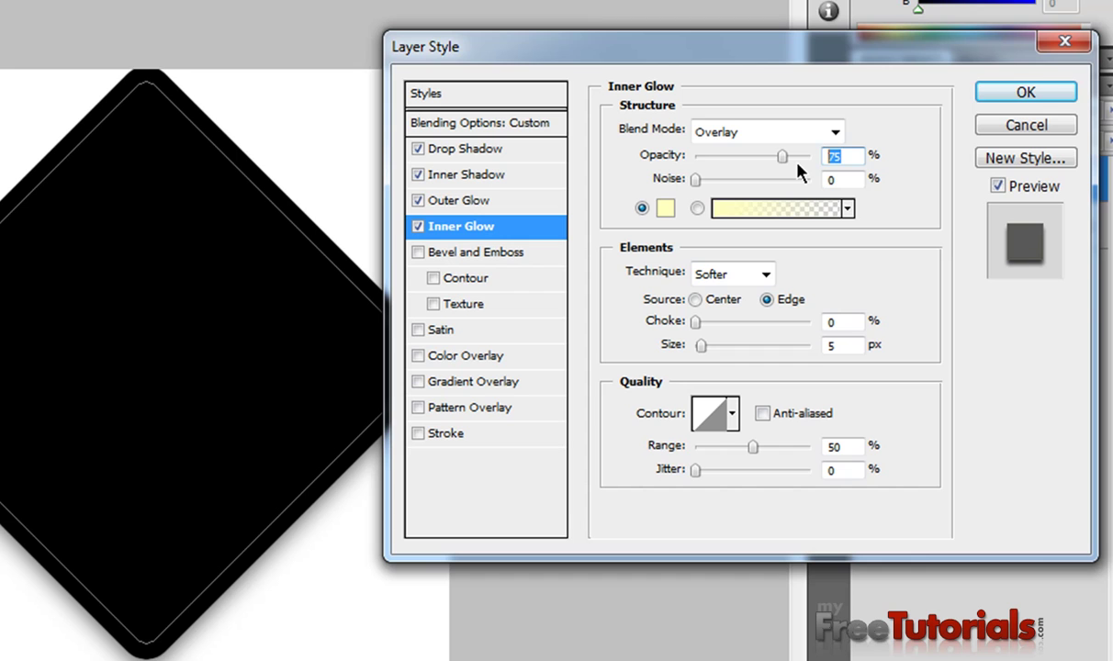
type("40")
Make the inner glow white, sourced from Center, with a 109 px size.
left_click(665, 208)
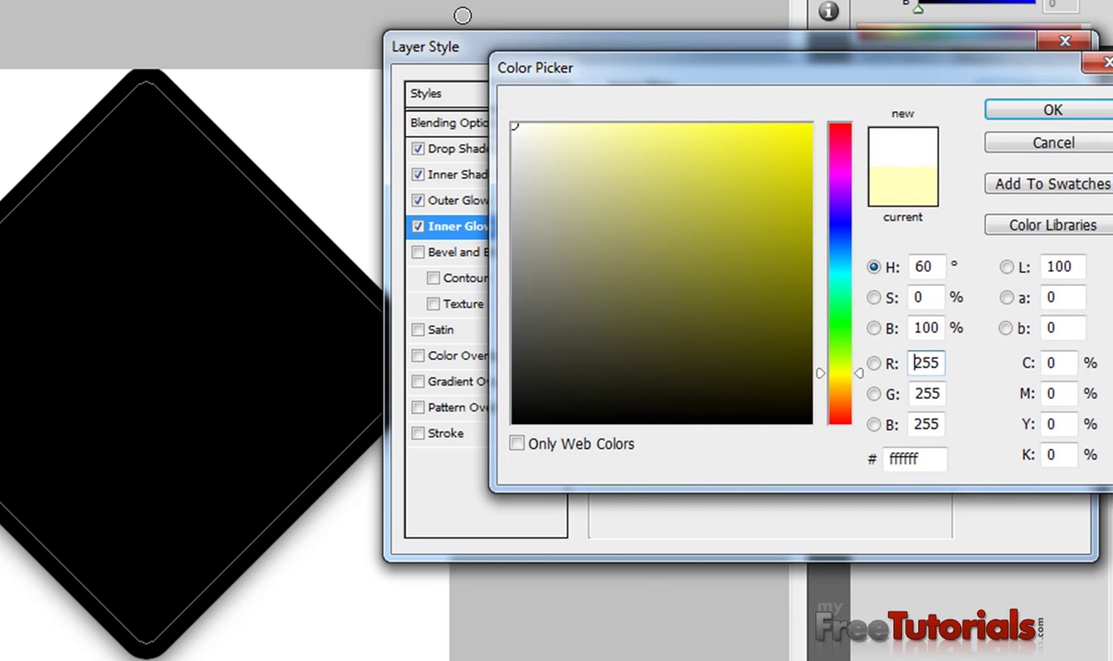
left_click(1028, 111)
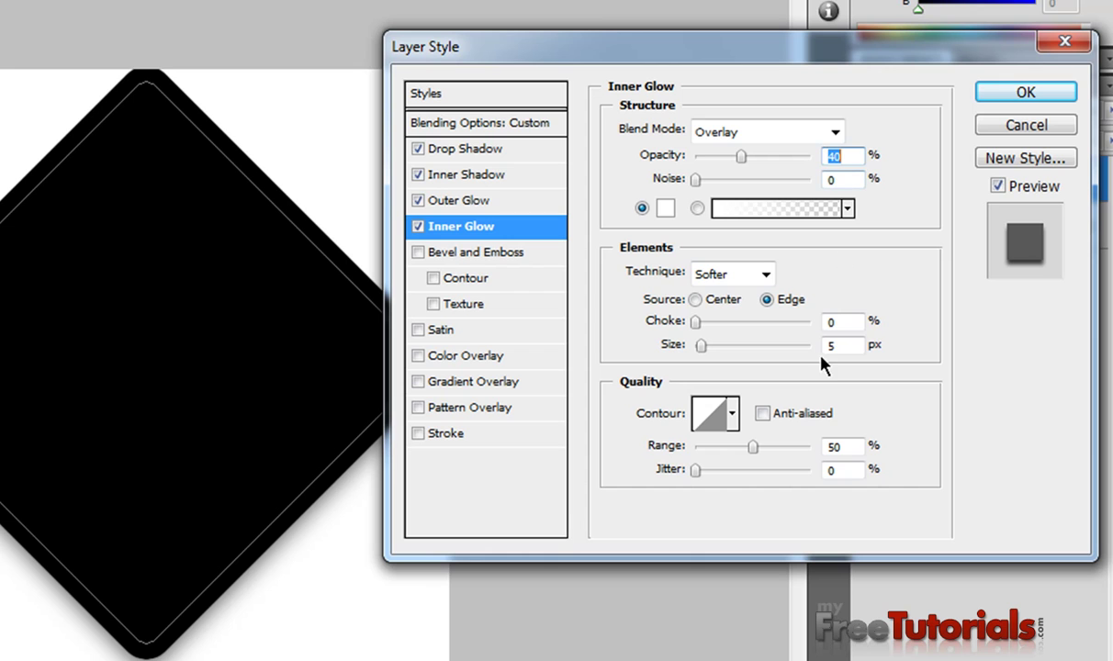
left_click(695, 300)
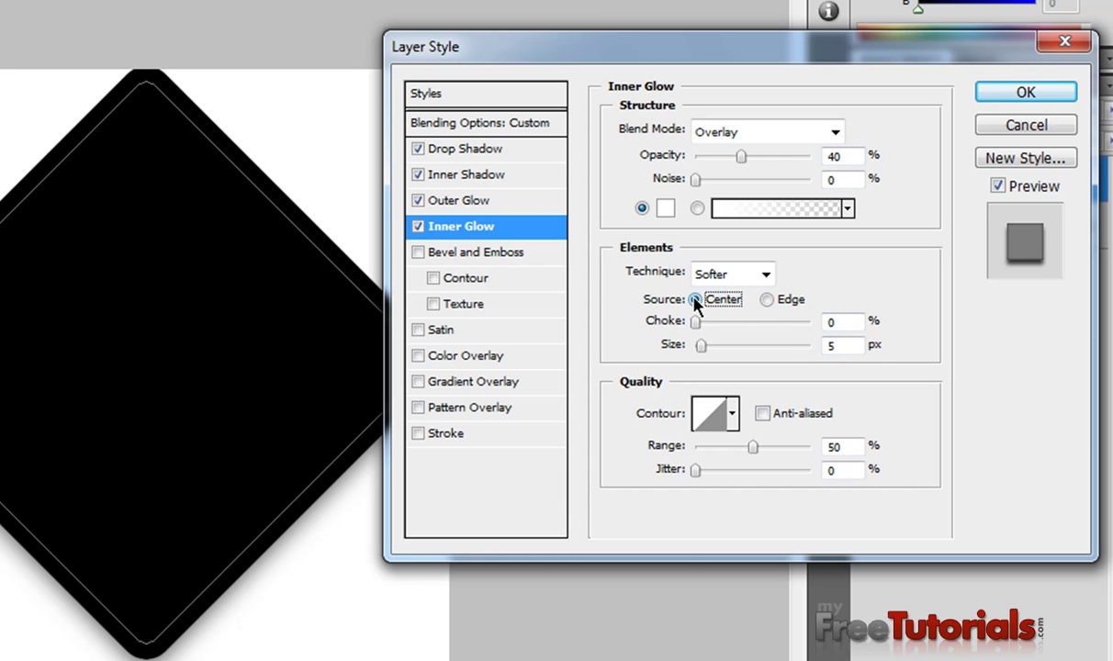
left_click(852, 324)
double_click(844, 346)
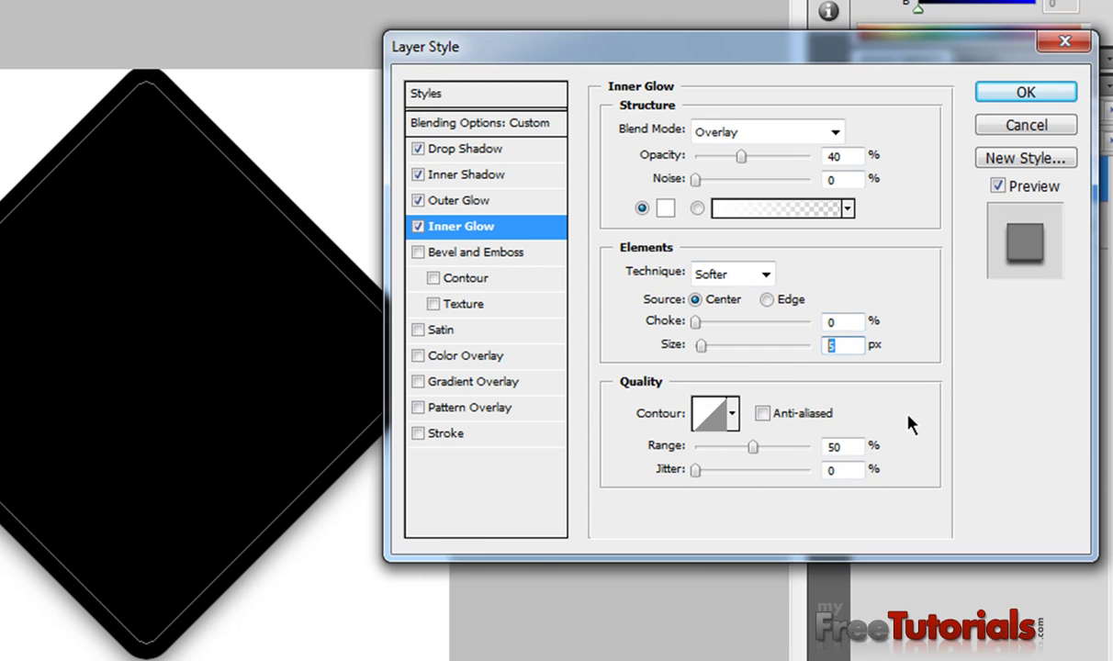
type("109")
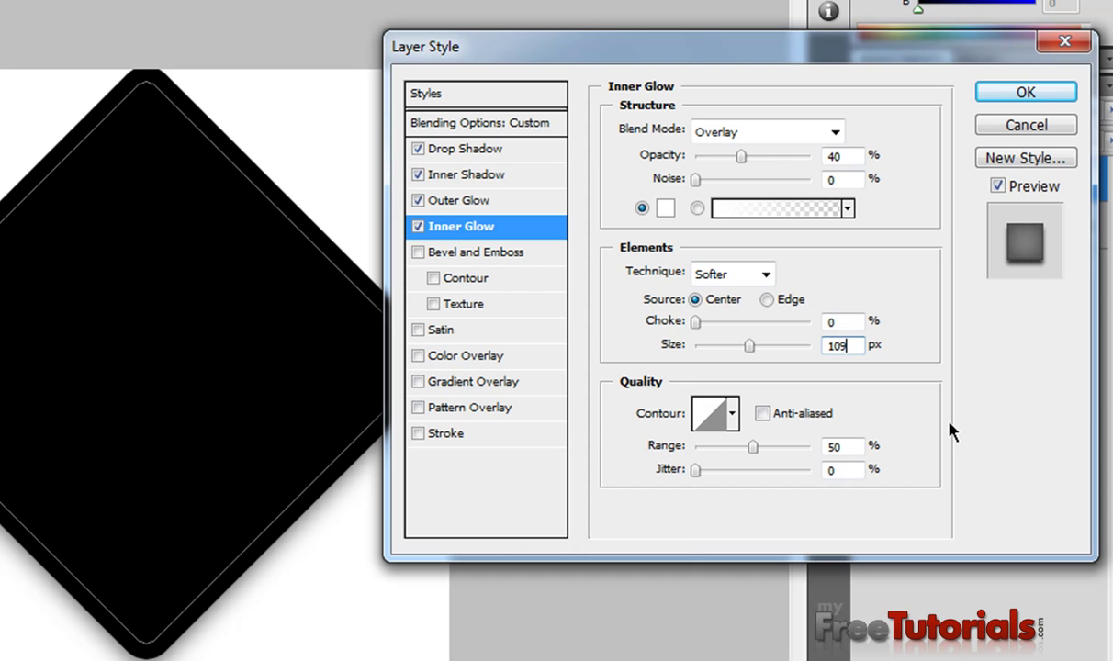
Turn on Bevel and Emboss as an Outer Bevel with 90% depth and 14 px size.
left_click(461, 254)
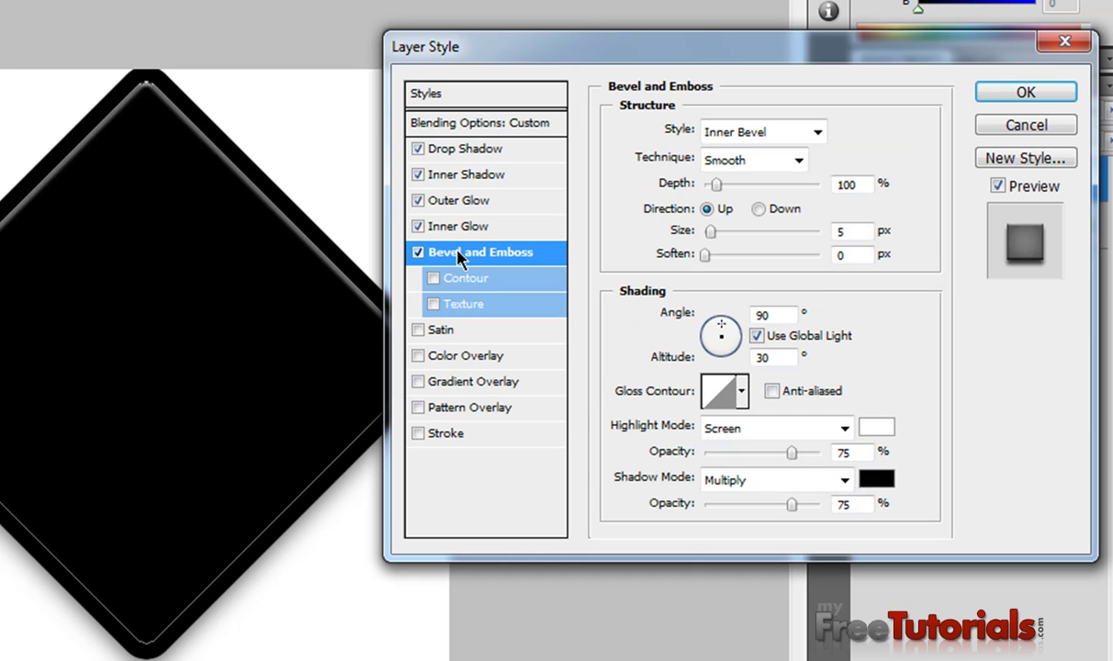
left_click(818, 133)
left_click(762, 153)
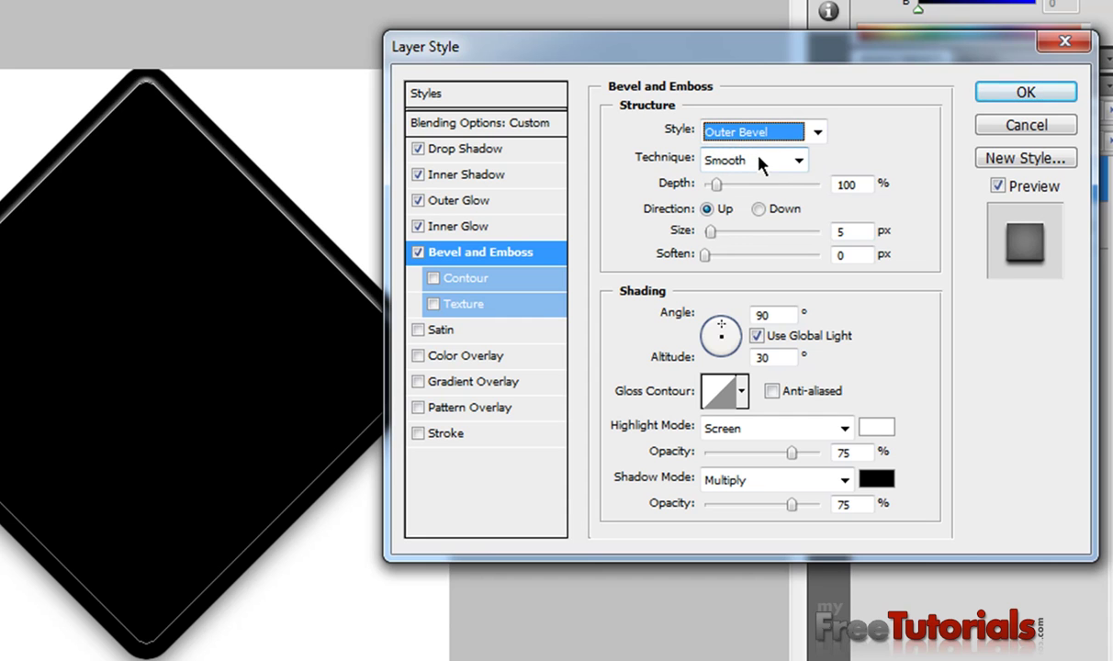
left_click(864, 187)
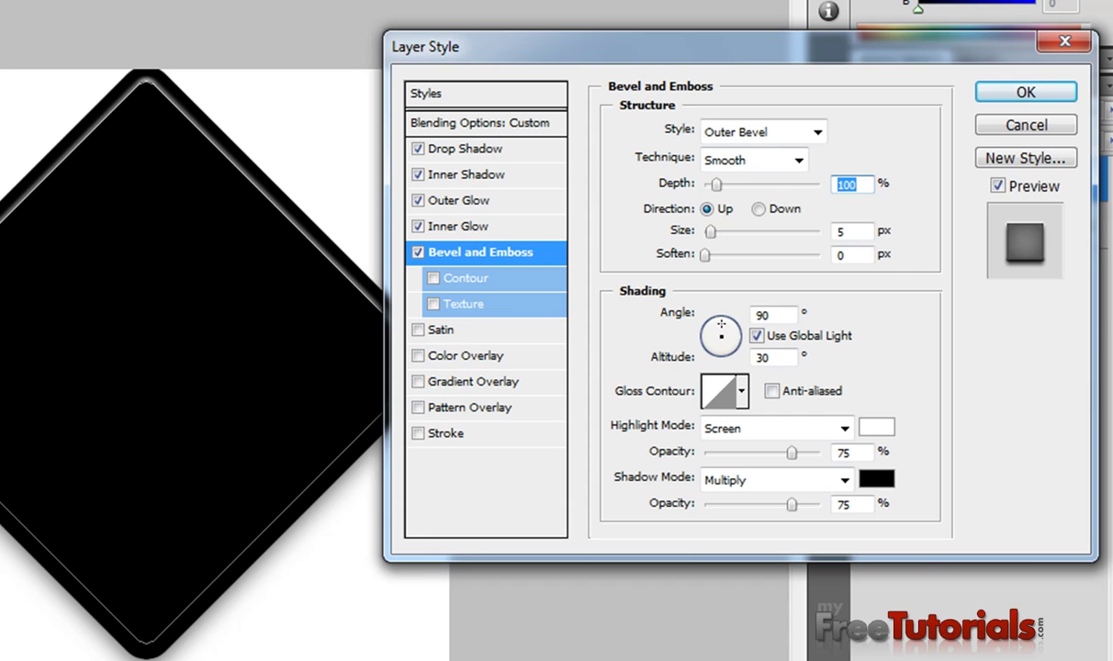
type("90")
left_click(836, 231)
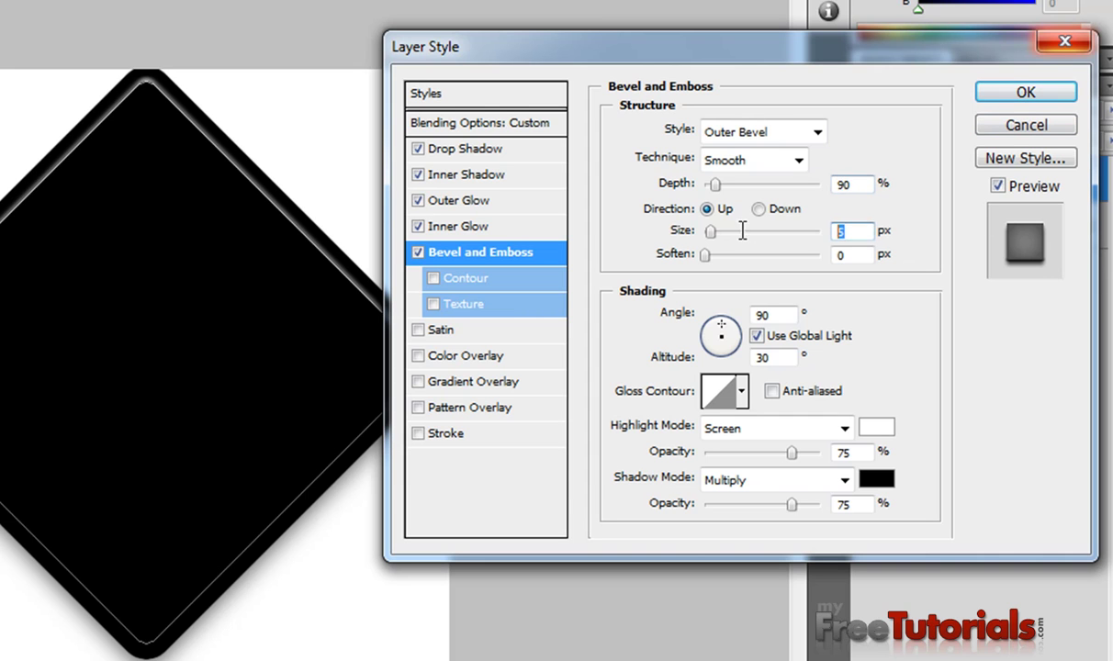
type("14")
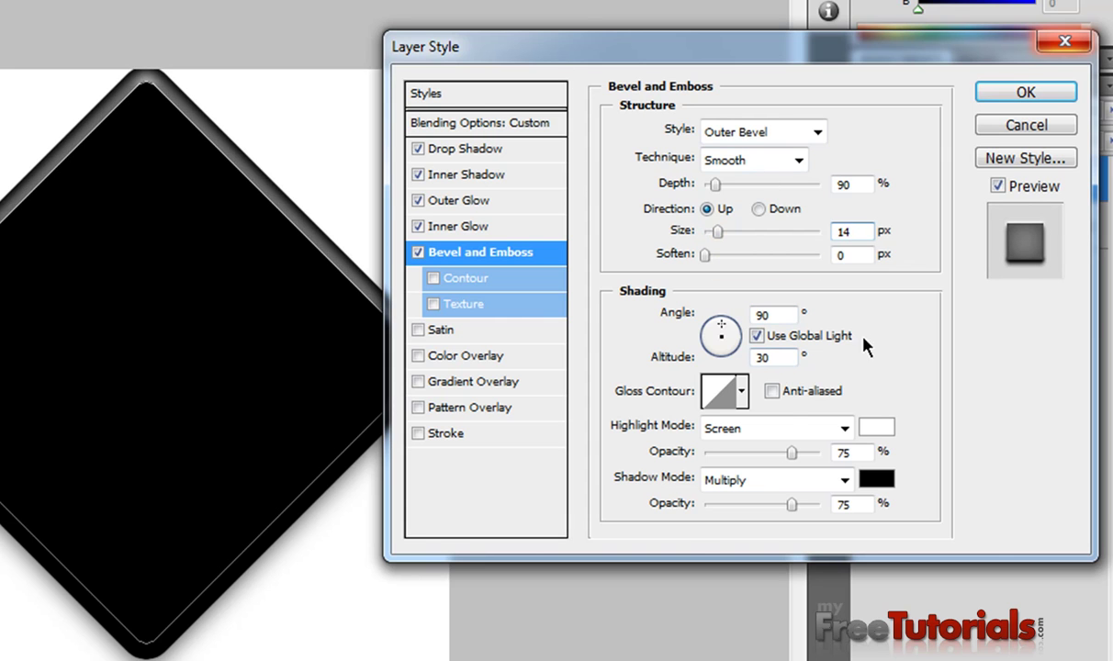
Preview gloss contour presets: Sawtooth 1, Rolling Slope, Rounded Steps, Ring - Double, Half Round, Gaussian, Cove - Deep, Linear.
left_click(724, 392)
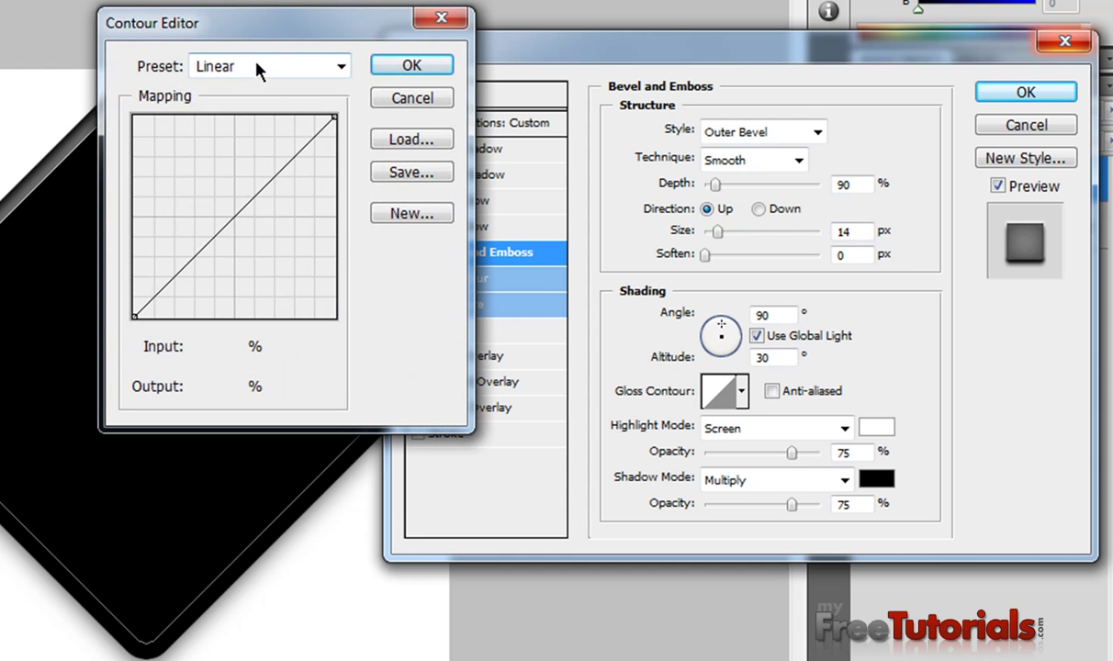
left_click(256, 64)
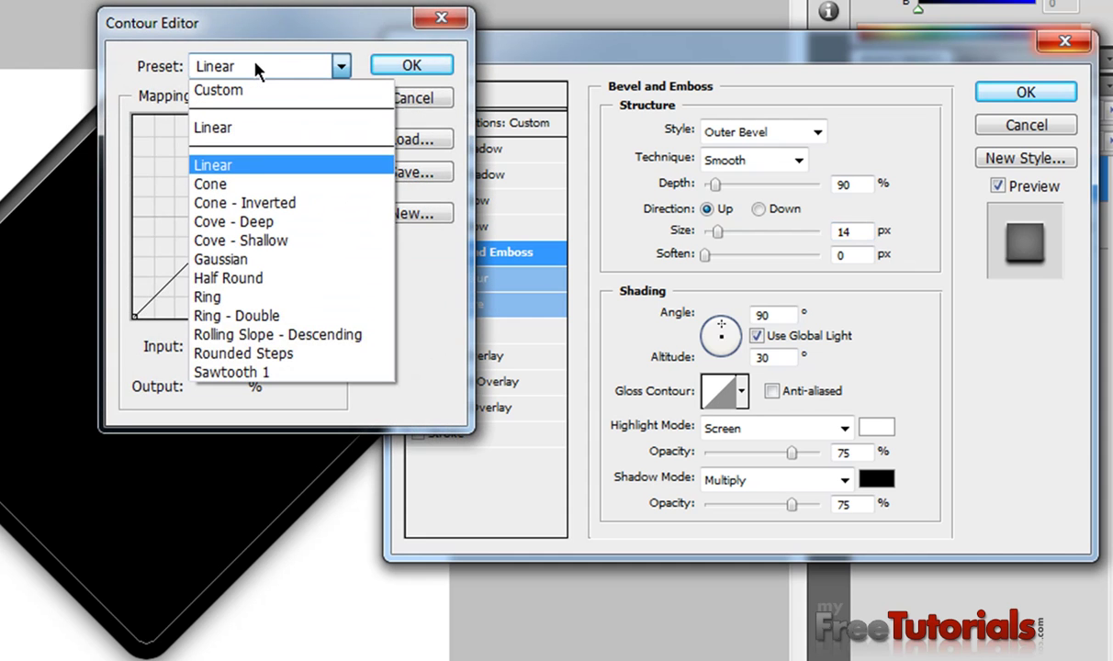
left_click(281, 375)
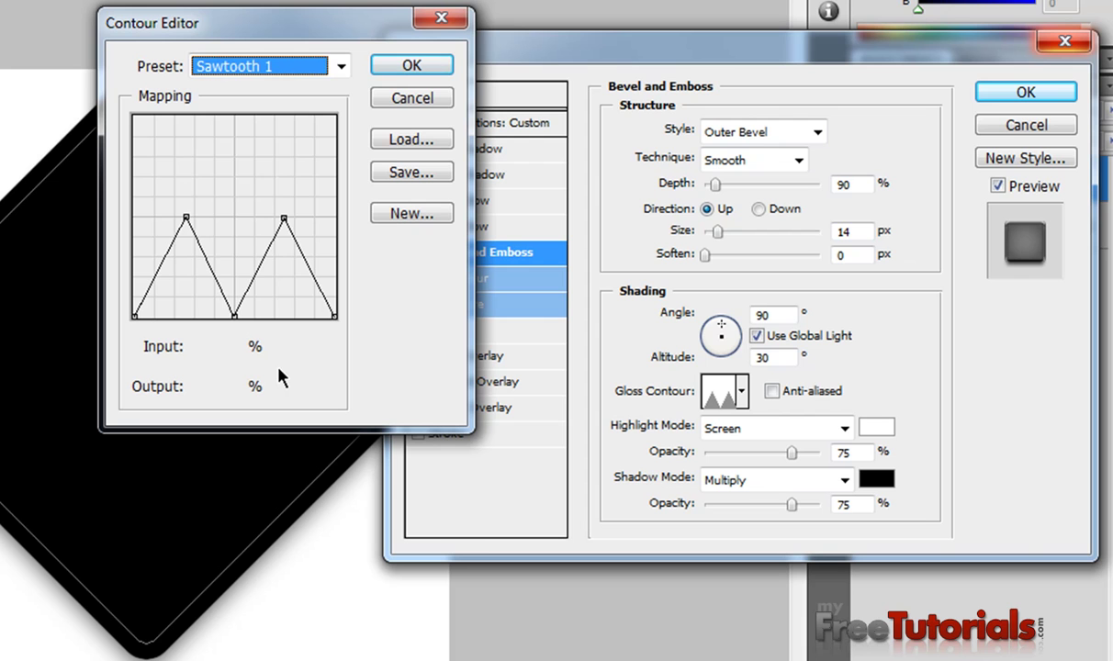
left_click(288, 73)
left_click(286, 338)
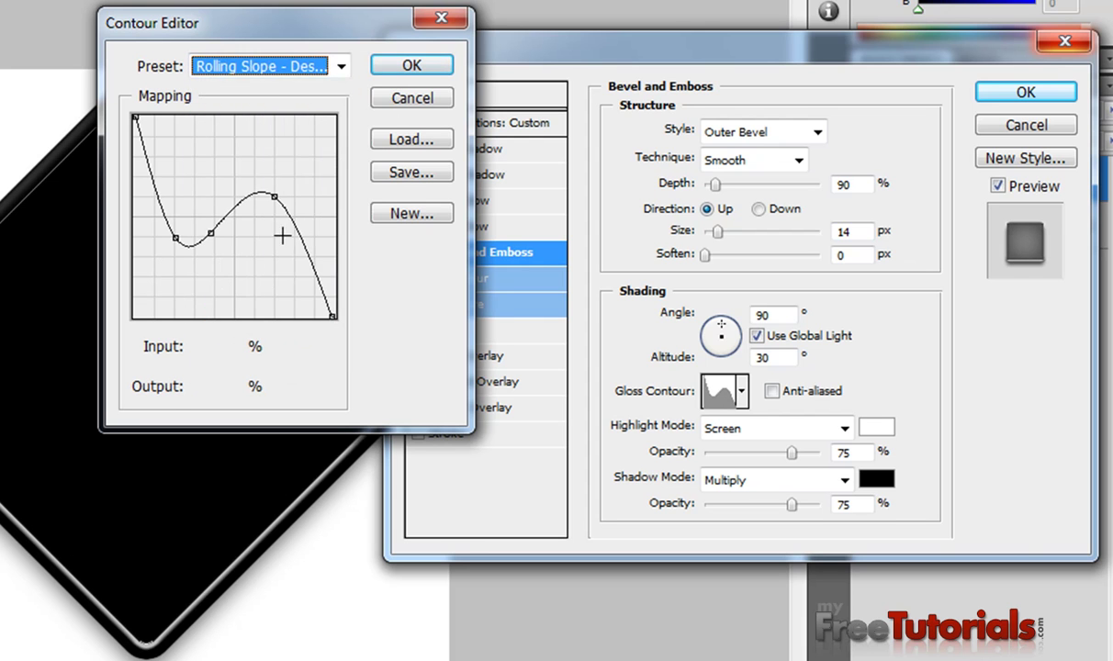
left_click(296, 74)
left_click(283, 351)
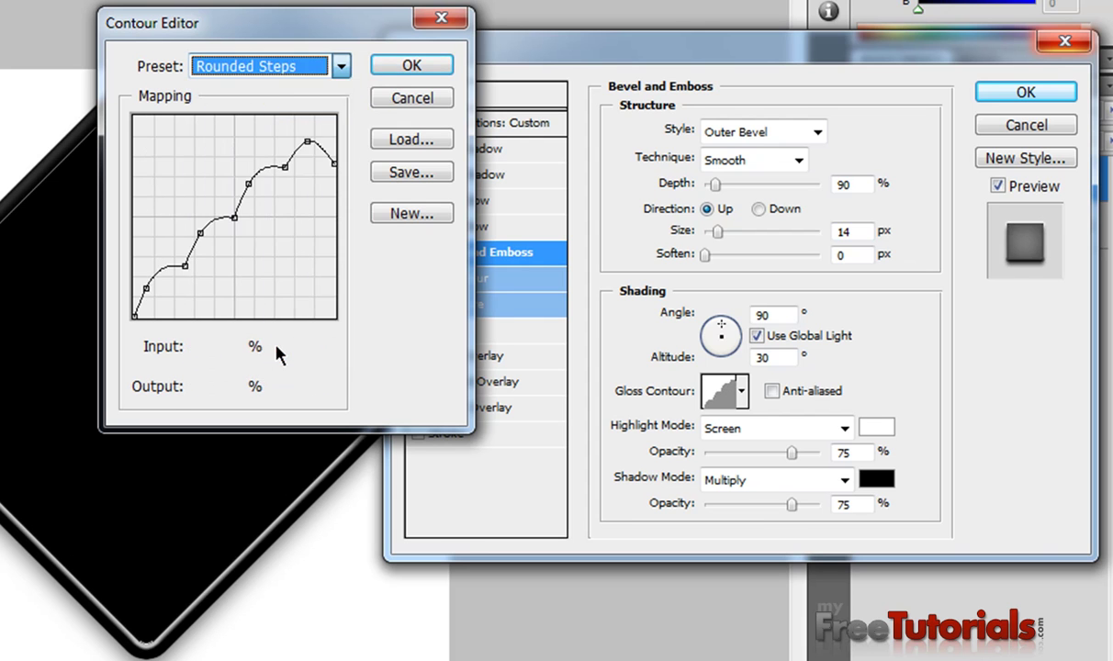
left_click(286, 73)
left_click(306, 313)
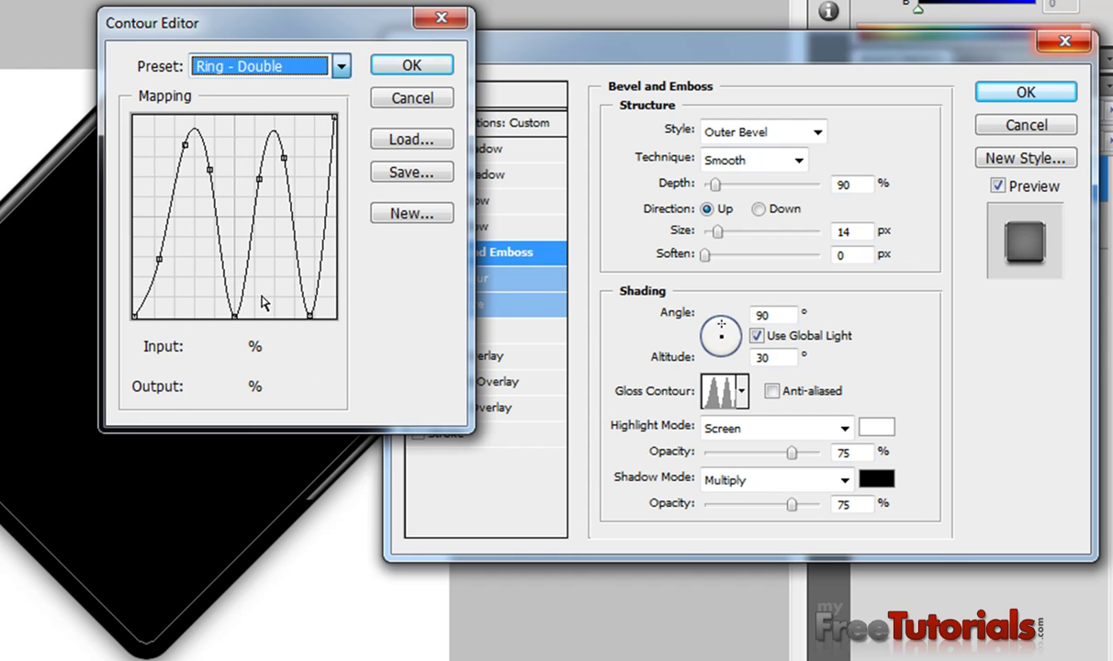
left_click(266, 62)
left_click(294, 274)
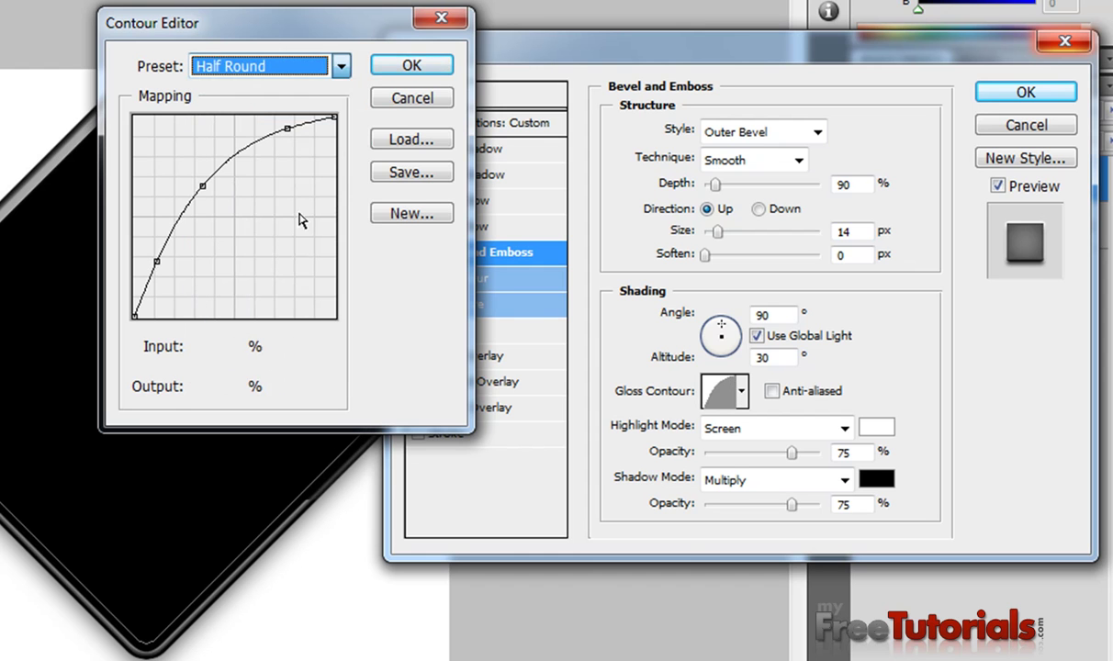
left_click(299, 72)
left_click(291, 259)
left_click(291, 72)
left_click(277, 226)
left_click(264, 73)
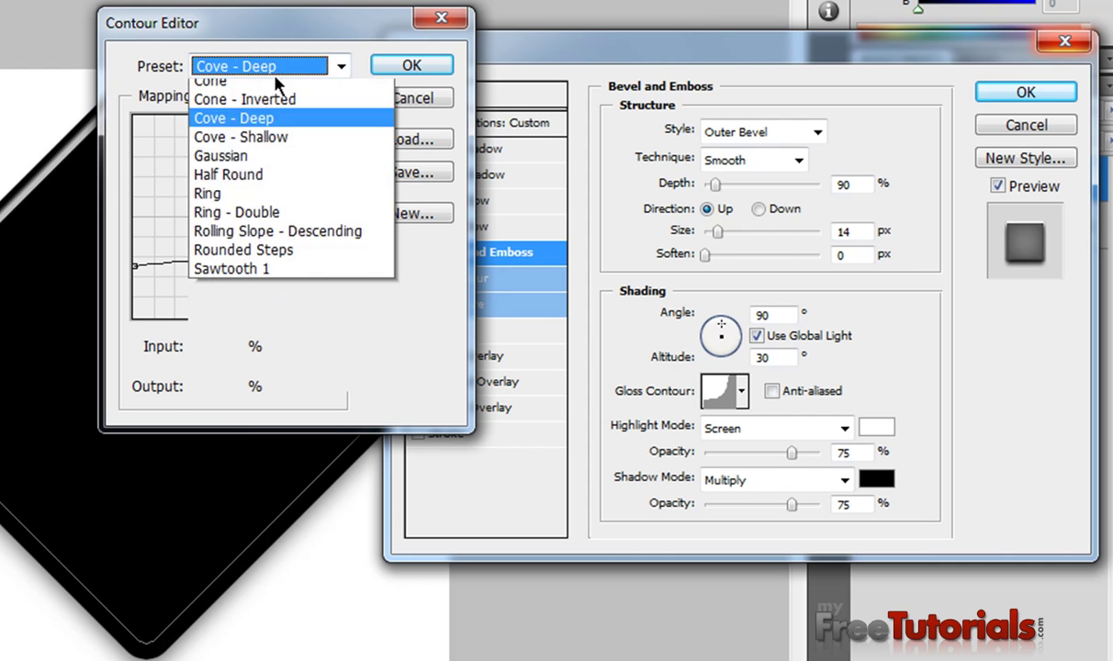
left_click(274, 171)
Choose the Cone contour and add adjusted points on both slopes of the curve.
left_click(265, 72)
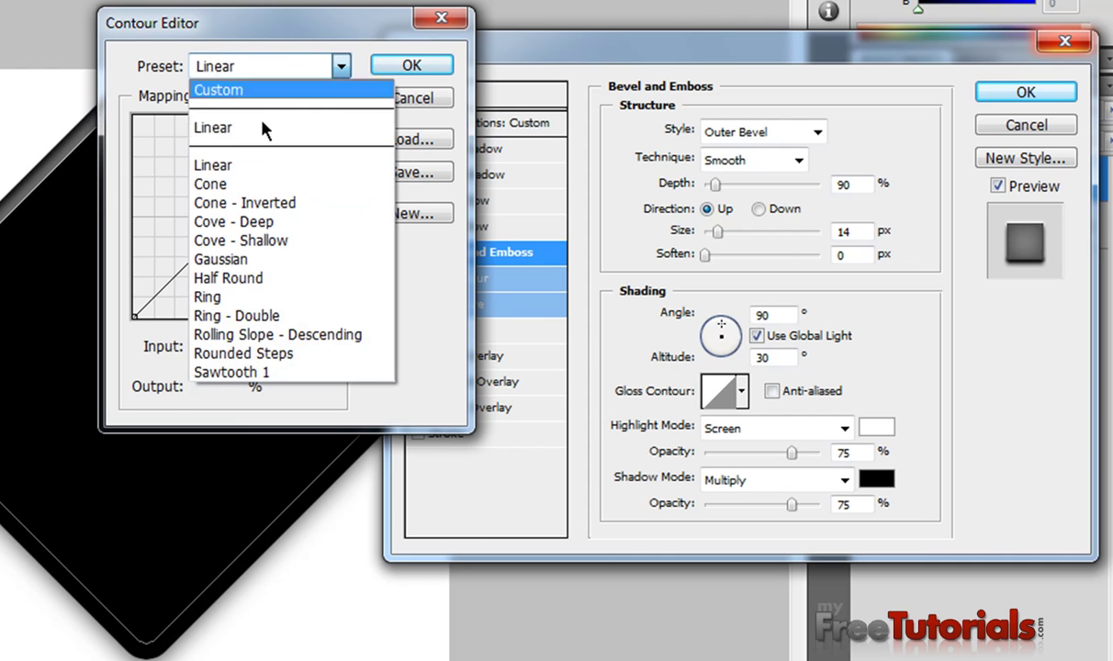
left_click(269, 183)
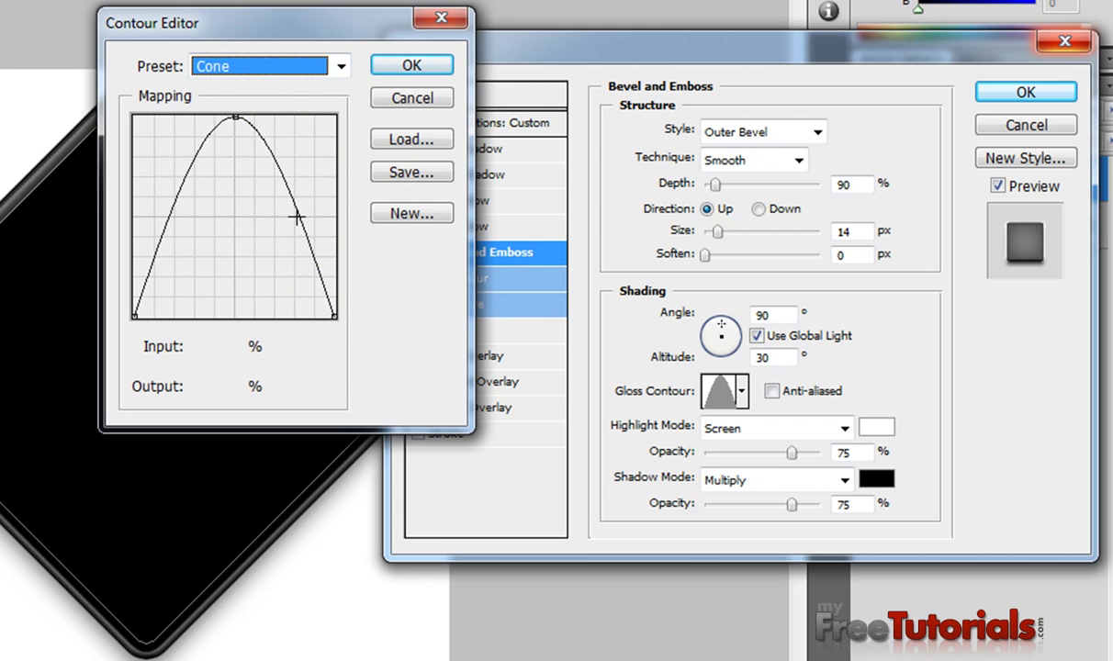
left_click_drag(298, 214, 293, 216)
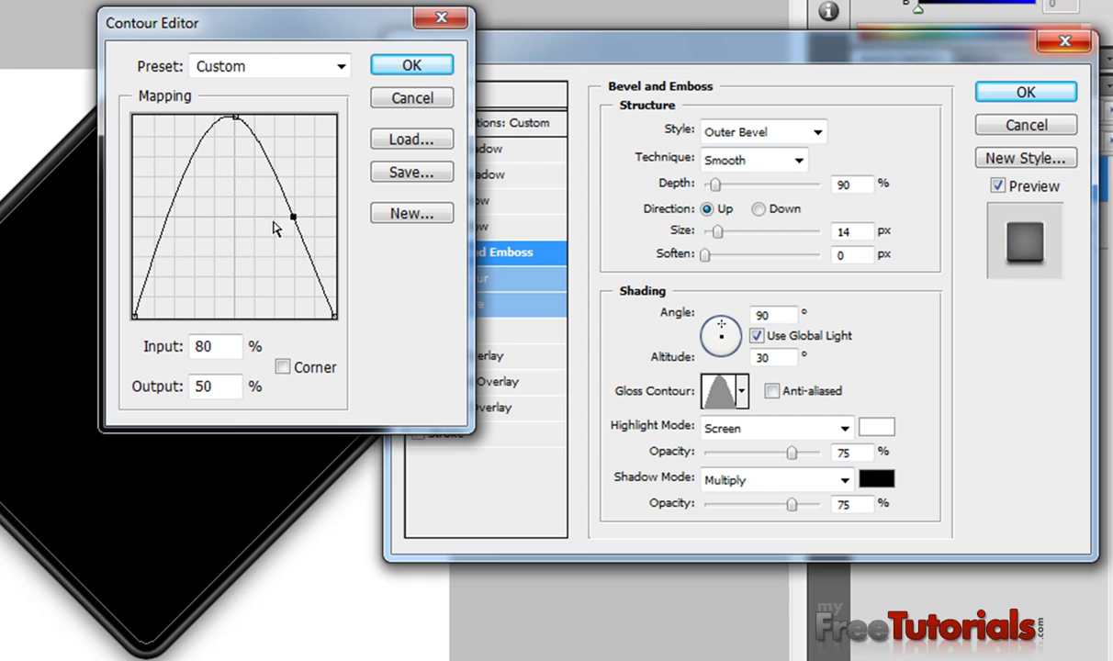
left_click_drag(169, 219, 179, 223)
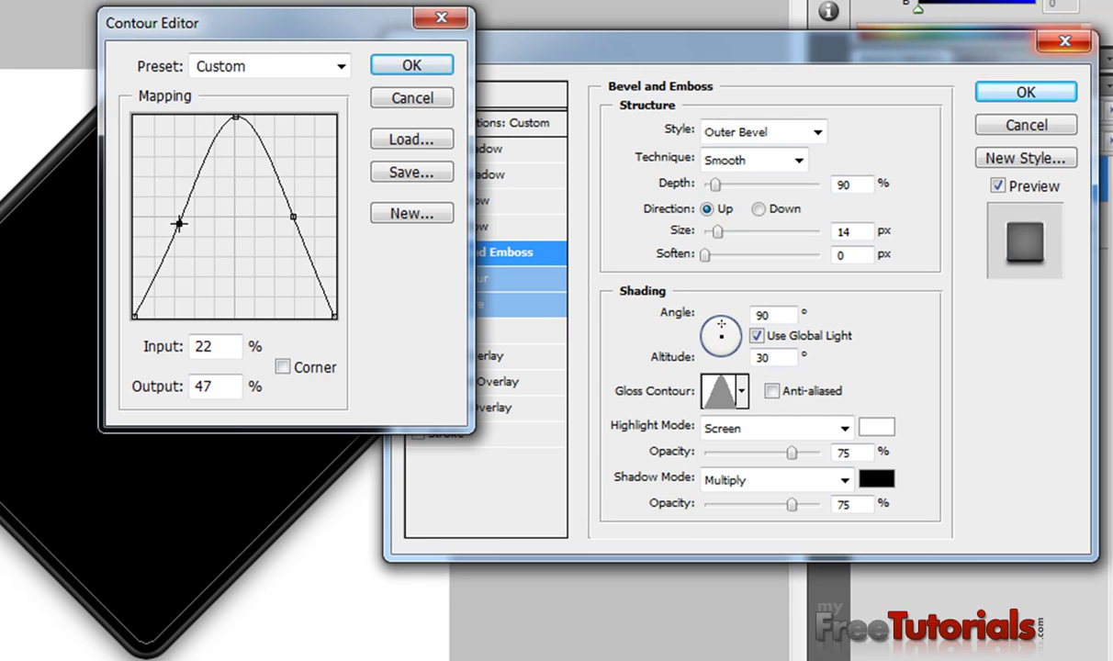
left_click_drag(181, 223, 181, 219)
Set bevel highlight and shadow modes to Hard Light, at 45% and 18% opacity.
left_click(409, 68)
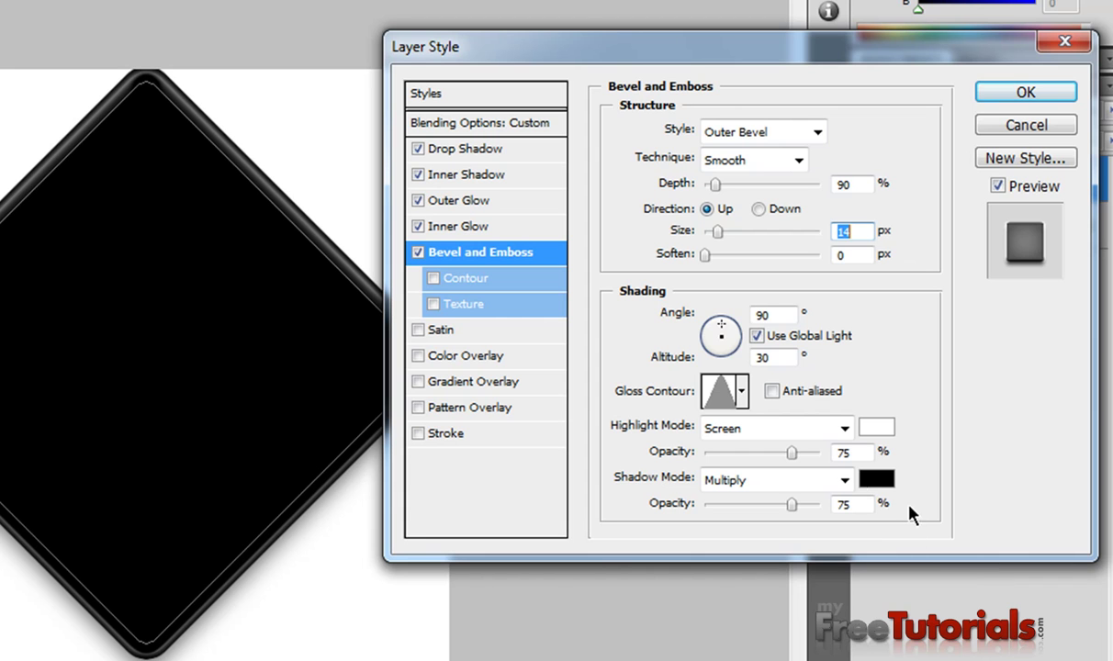
left_click(797, 431)
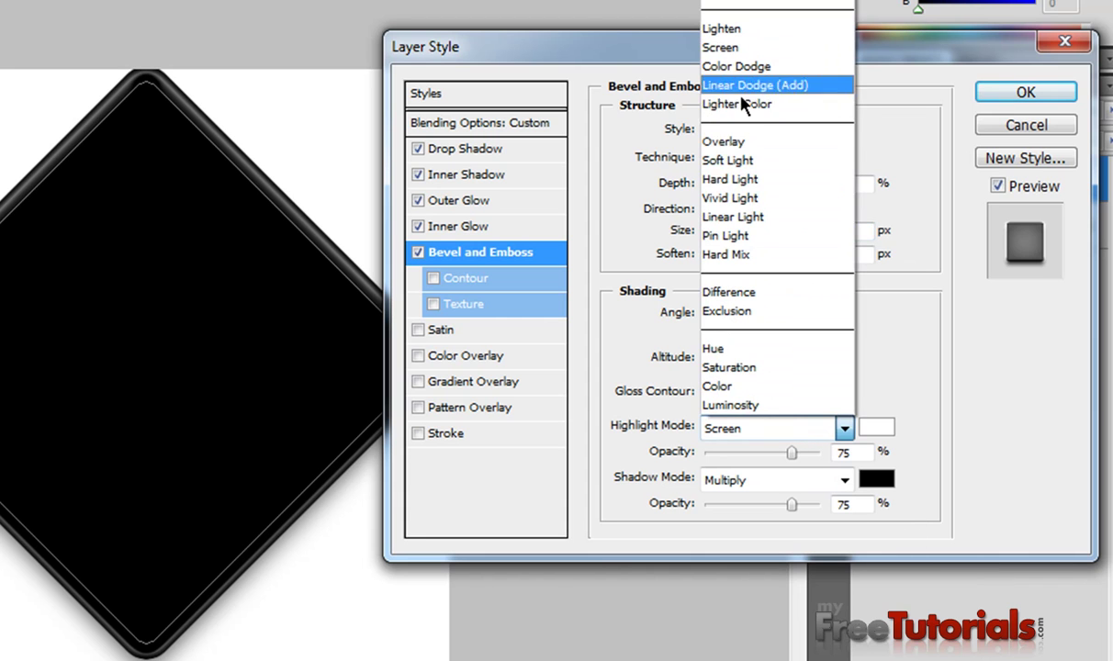
left_click(755, 179)
left_click(808, 484)
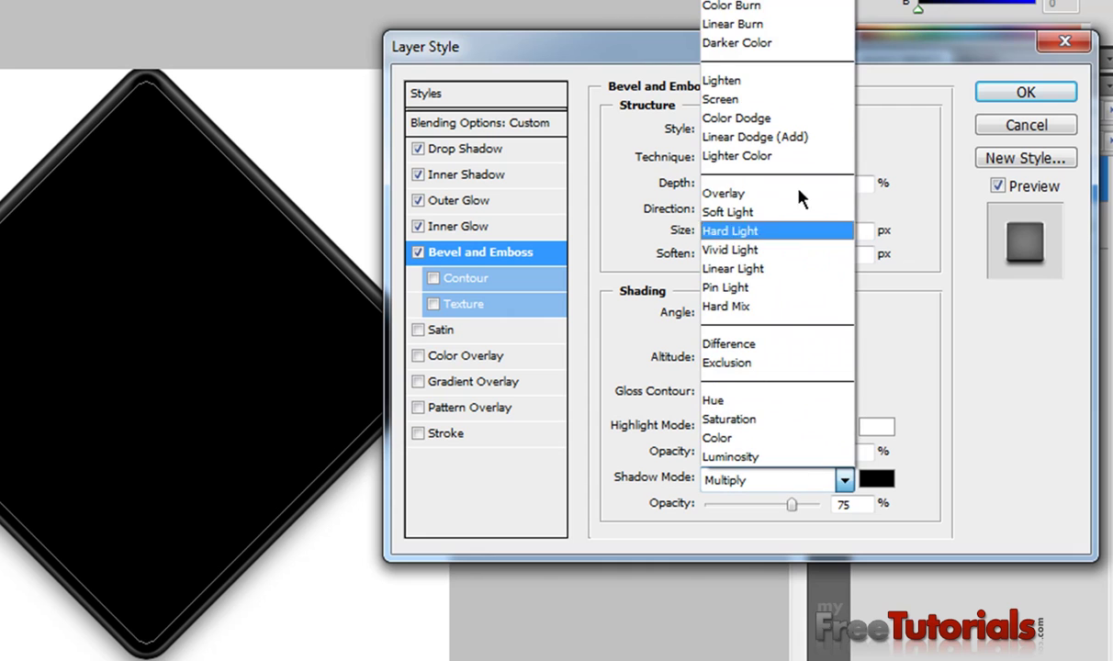
left_click(781, 239)
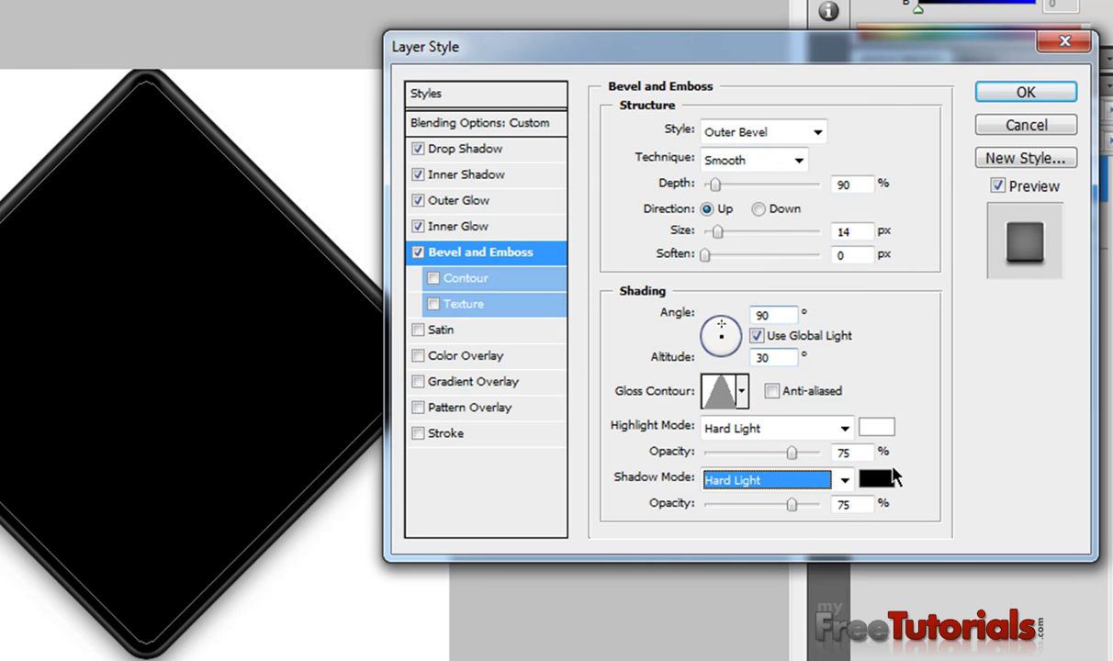
left_click(854, 454)
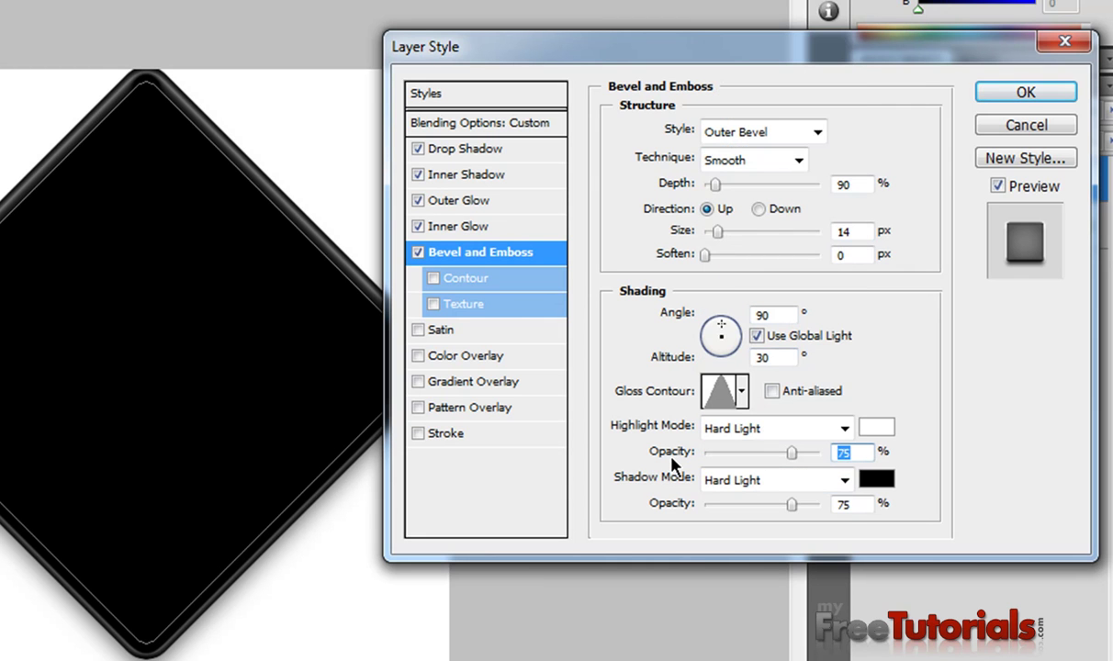
type("45")
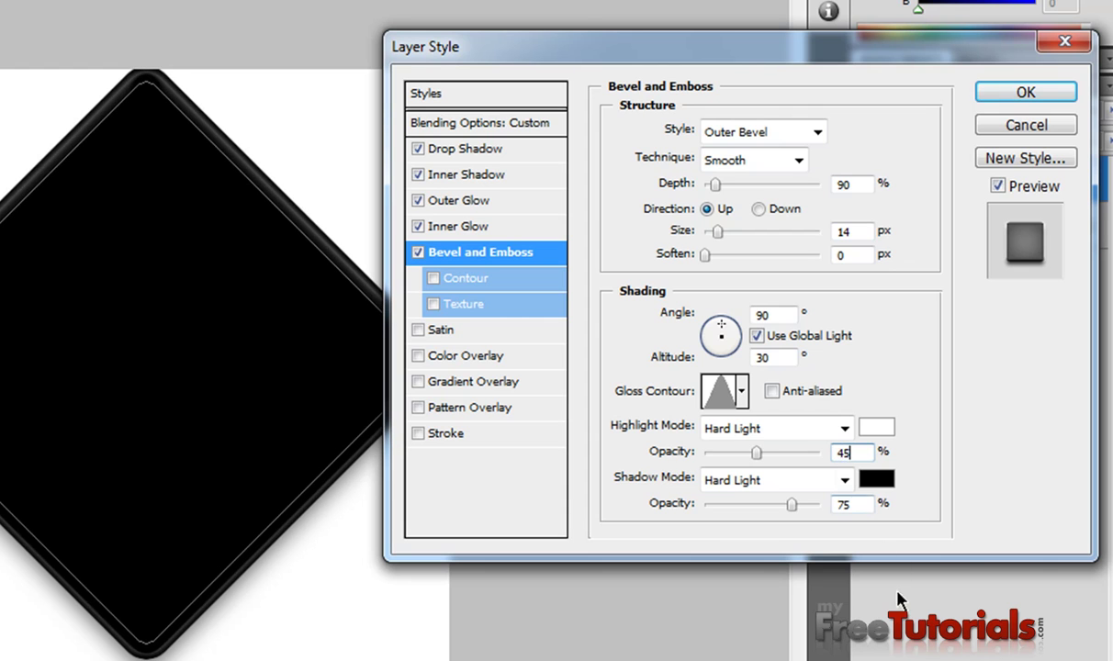
left_click(860, 508)
type("18")
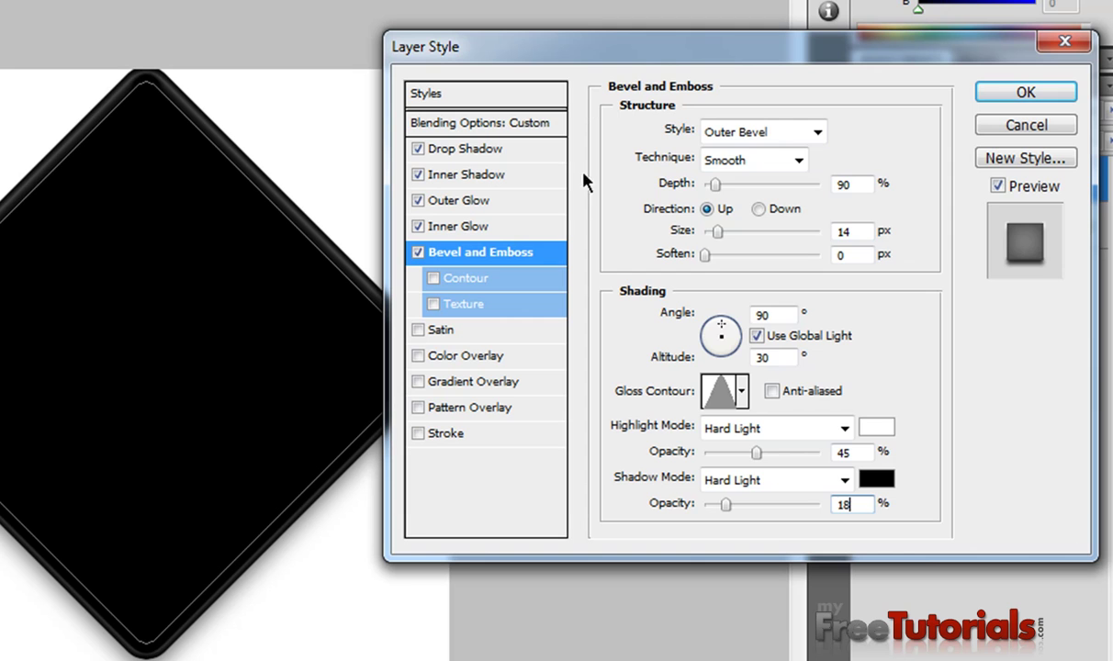
Add a Satin effect to the diamond in Overlay mode at 19% opacity, with Invert unchecked.
left_click(449, 330)
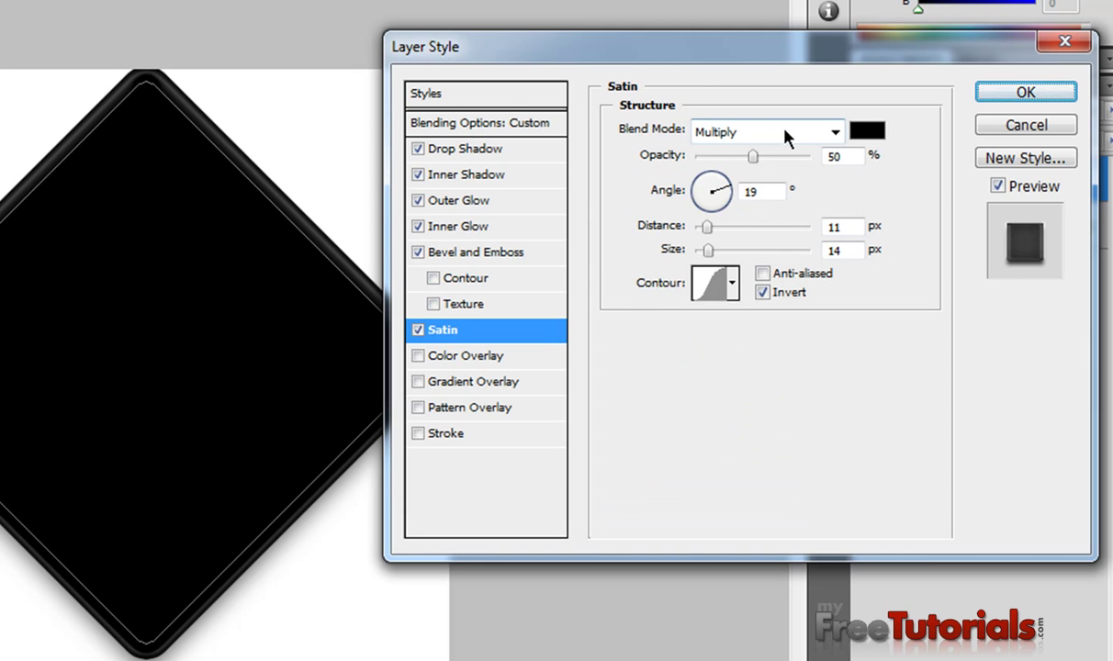
left_click(798, 140)
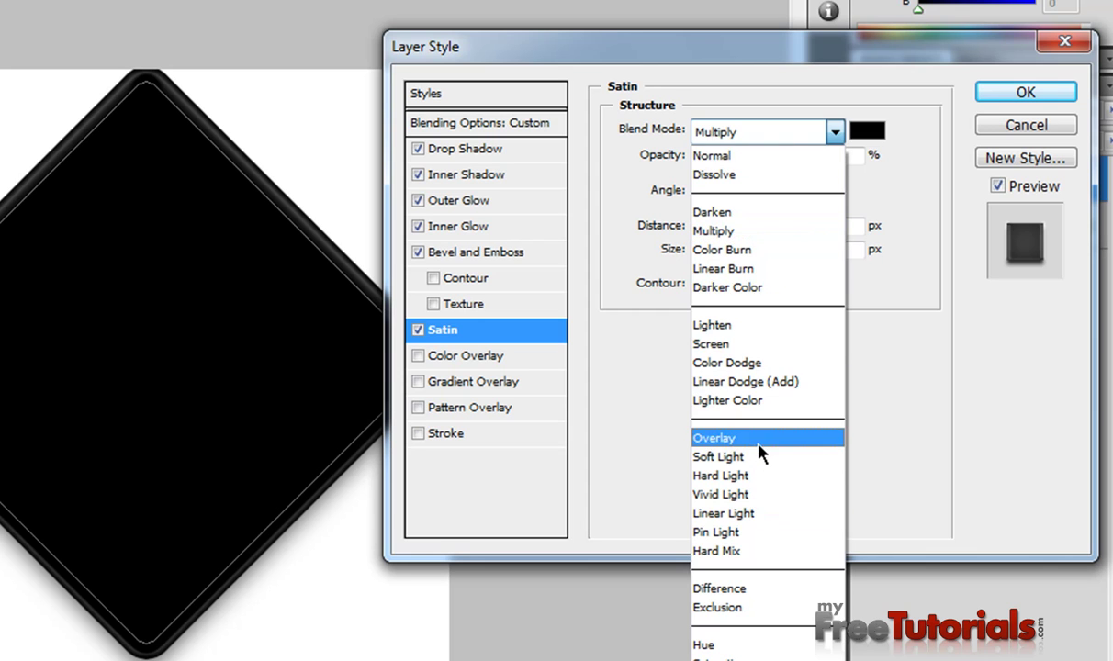
left_click(730, 438)
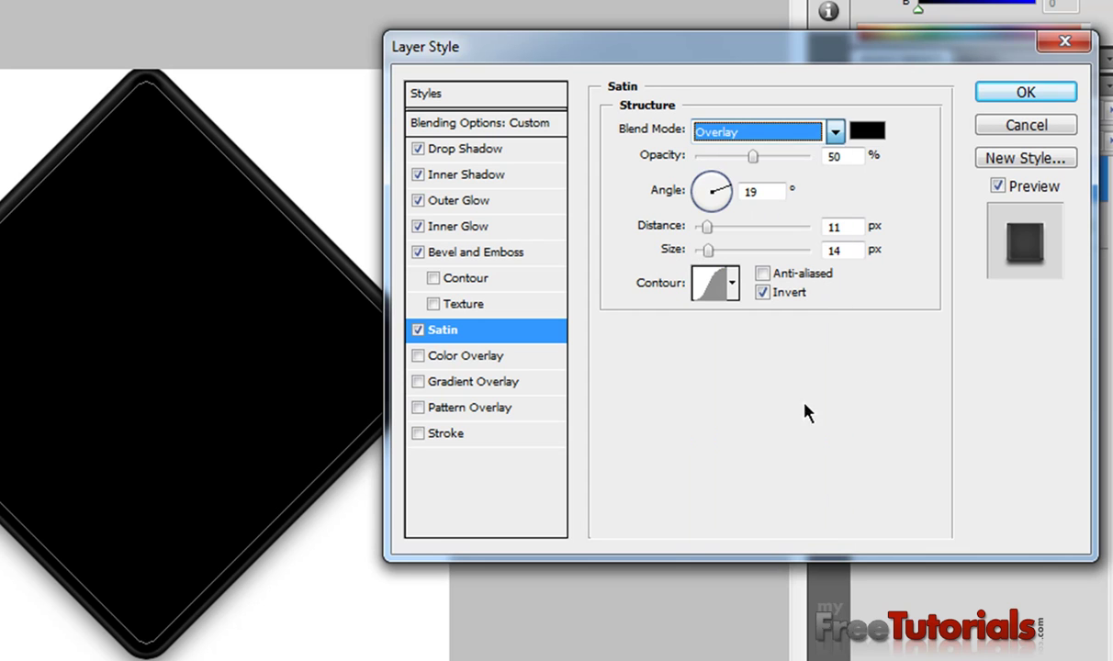
double_click(839, 157)
type("19")
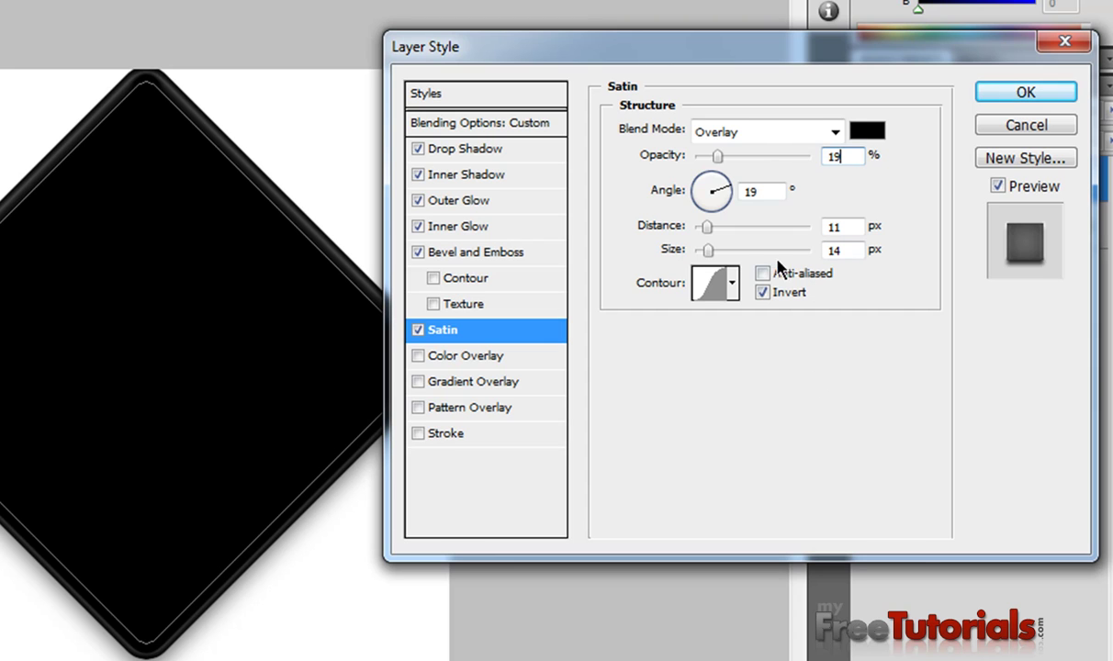
left_click(762, 292)
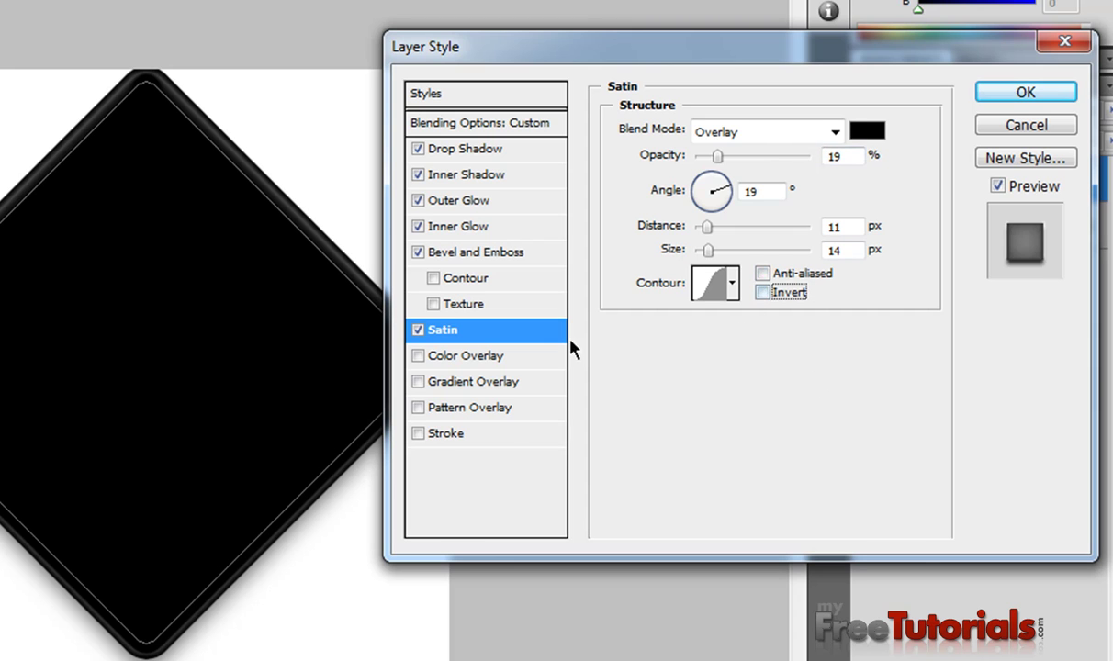
Enable Gradient Overlay with a gradient from gold #c0a935 to bright yellow #dacc14.
left_click(441, 380)
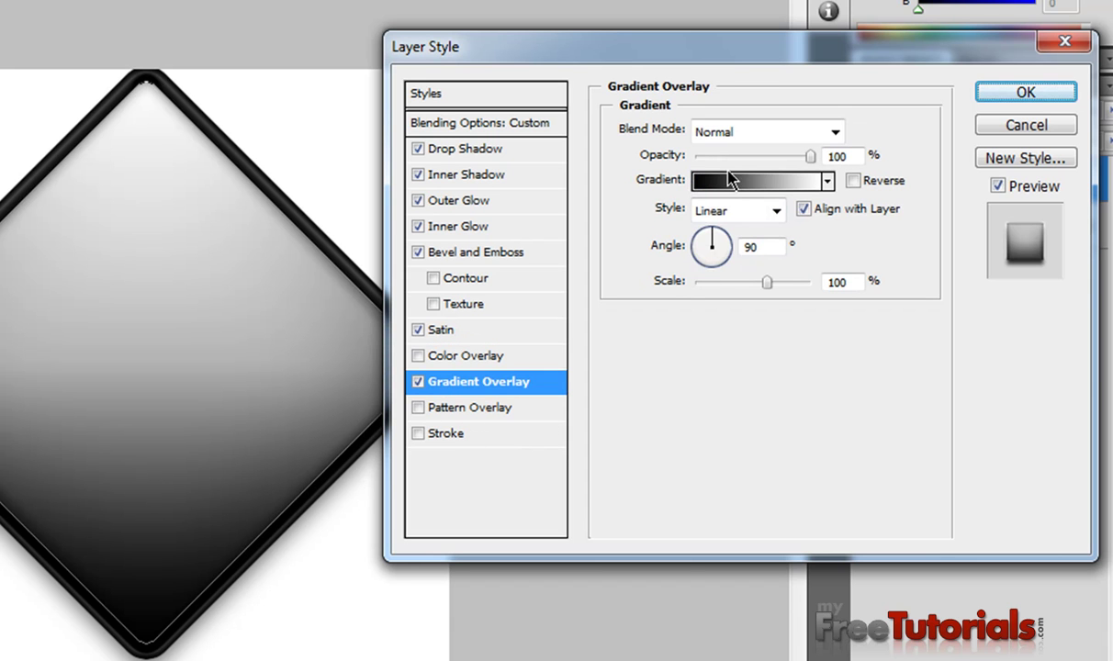
left_click(731, 181)
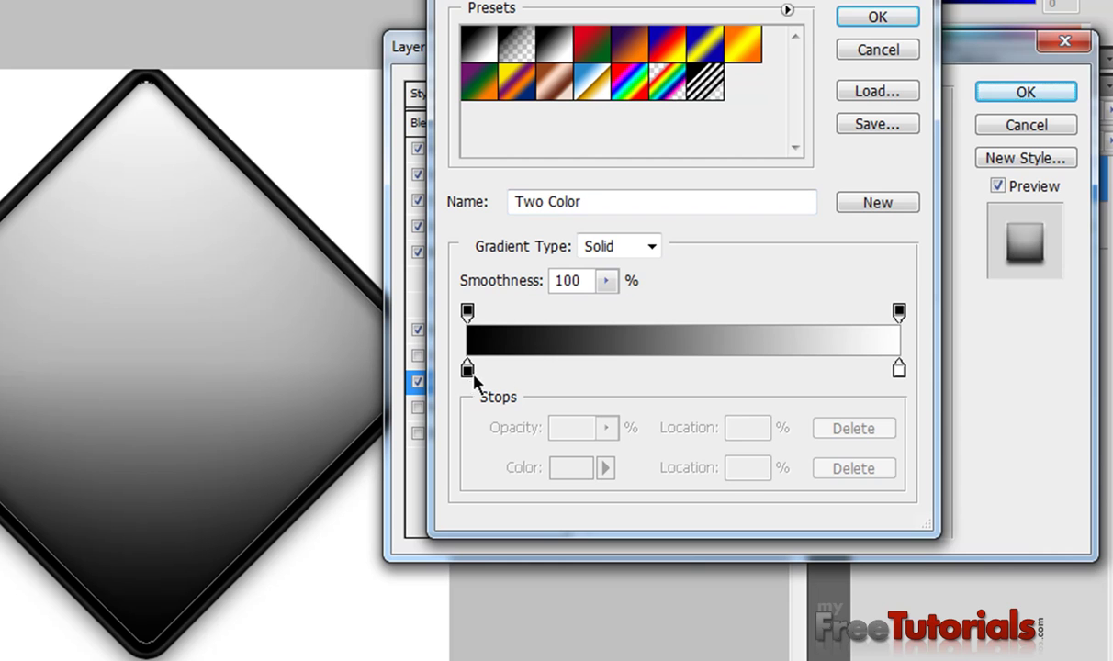
double_click(468, 369)
left_click(941, 459)
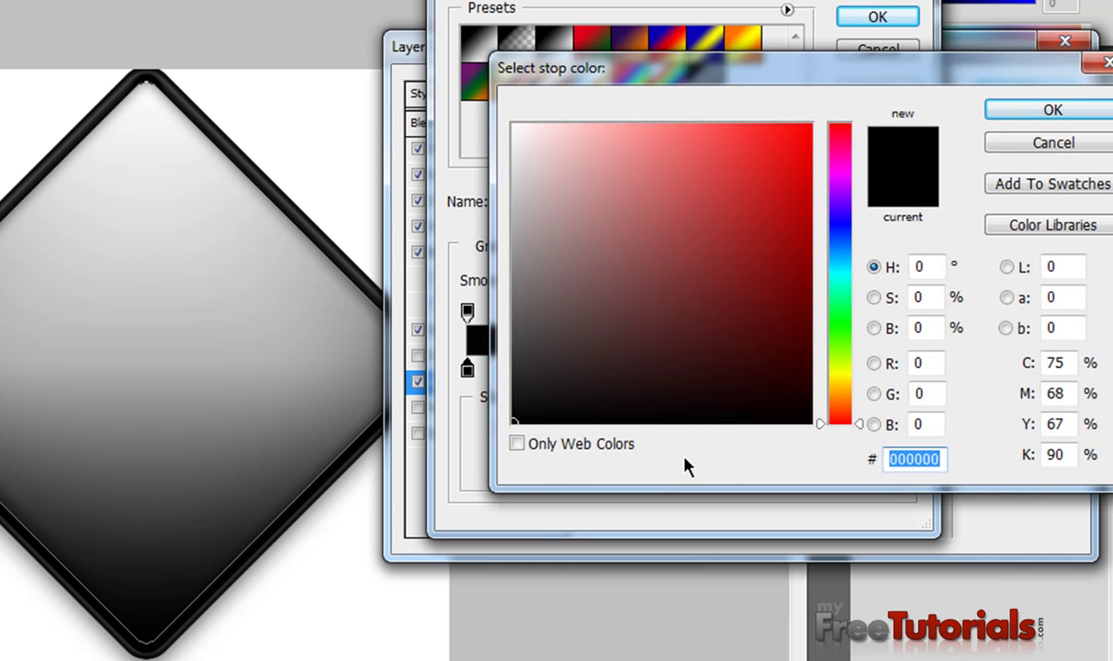
type("c")
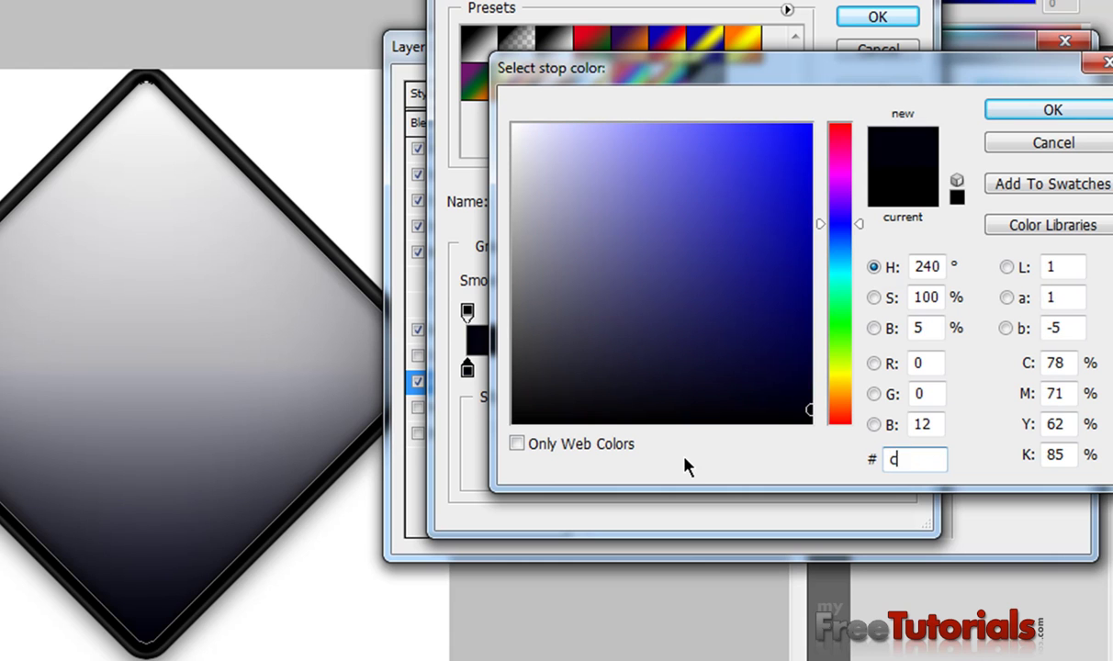
type("0a")
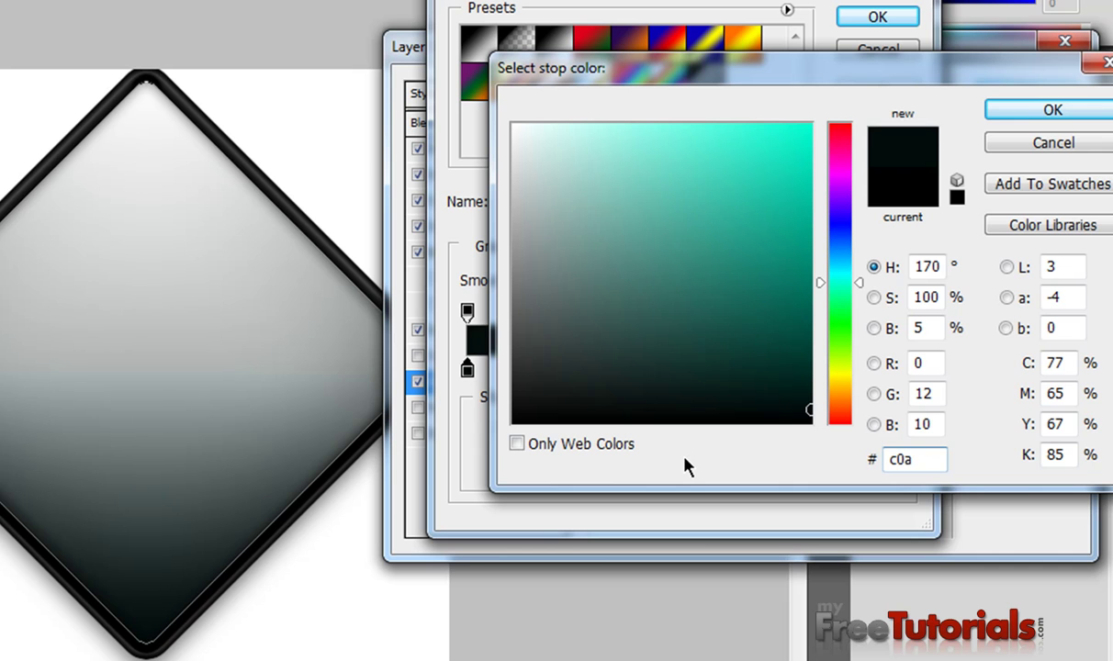
type("935")
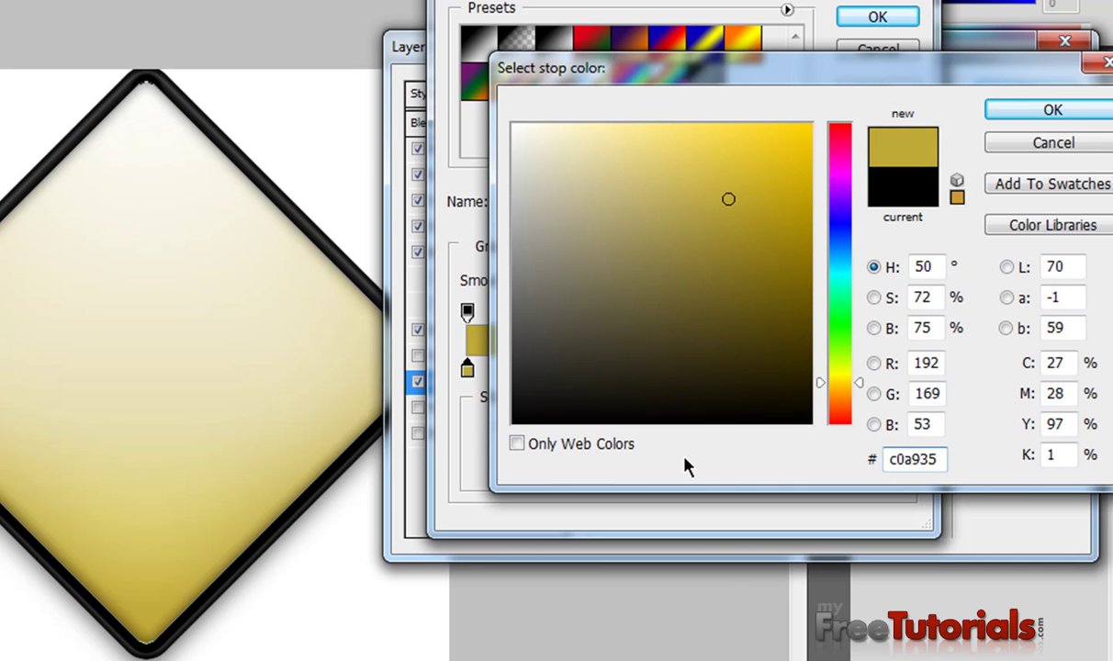
key("Return")
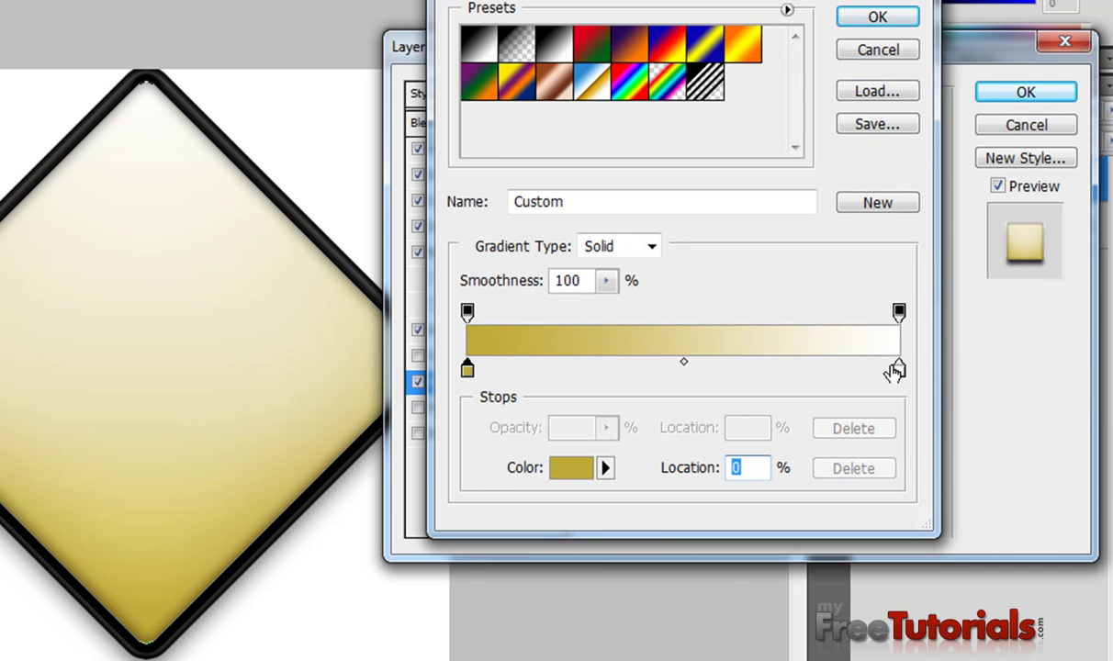
double_click(899, 369)
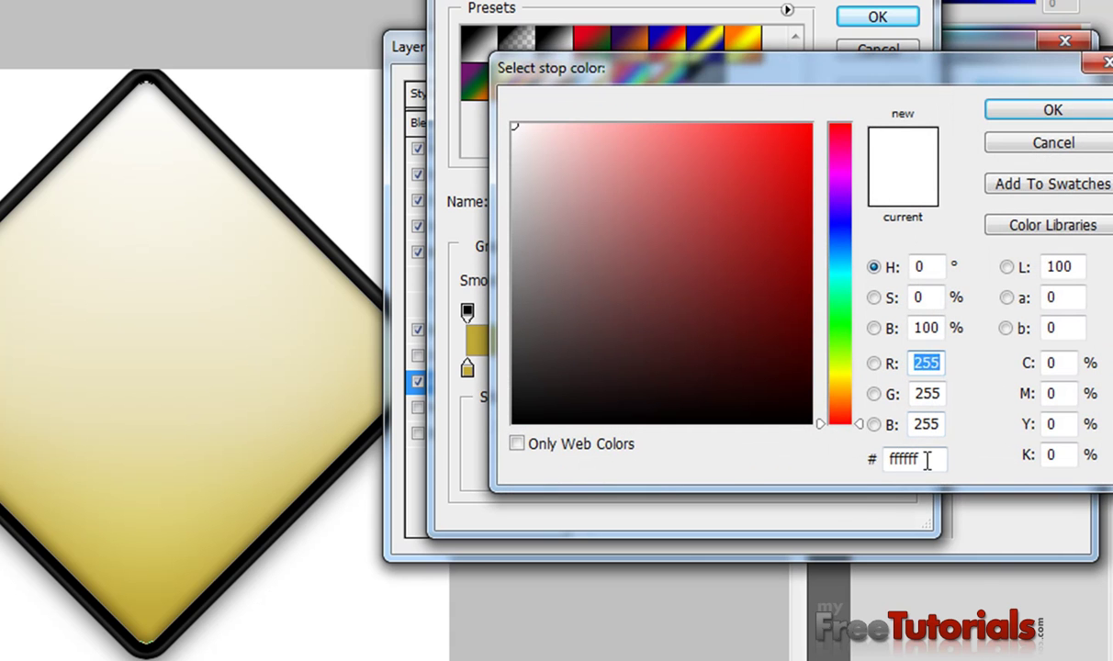
left_click(926, 463)
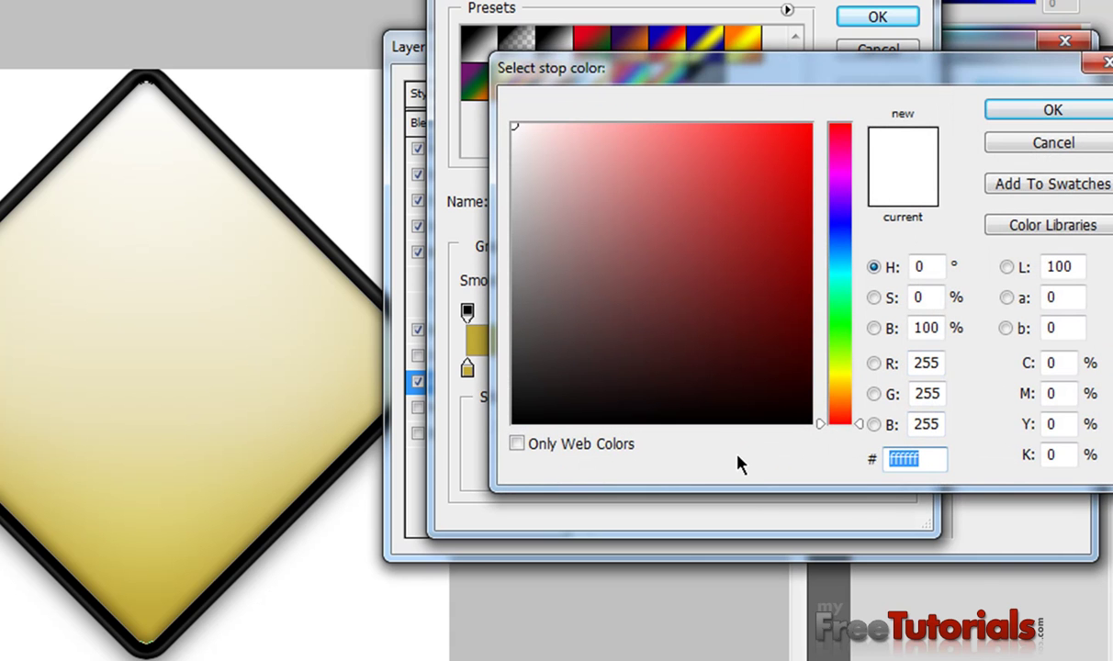
type("da")
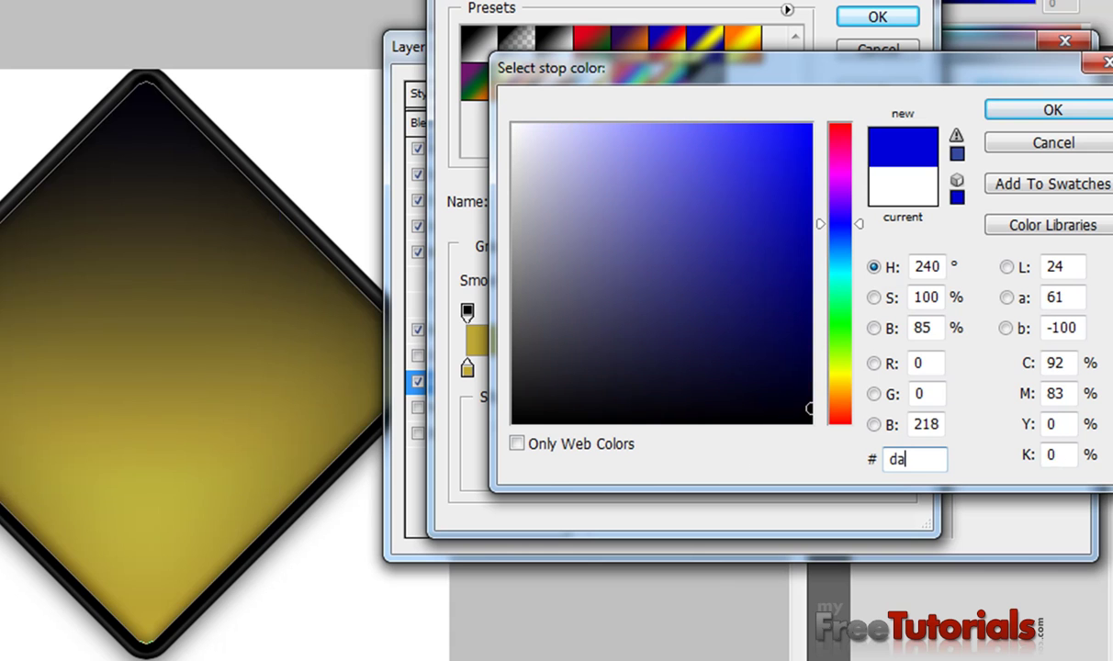
type("cc")
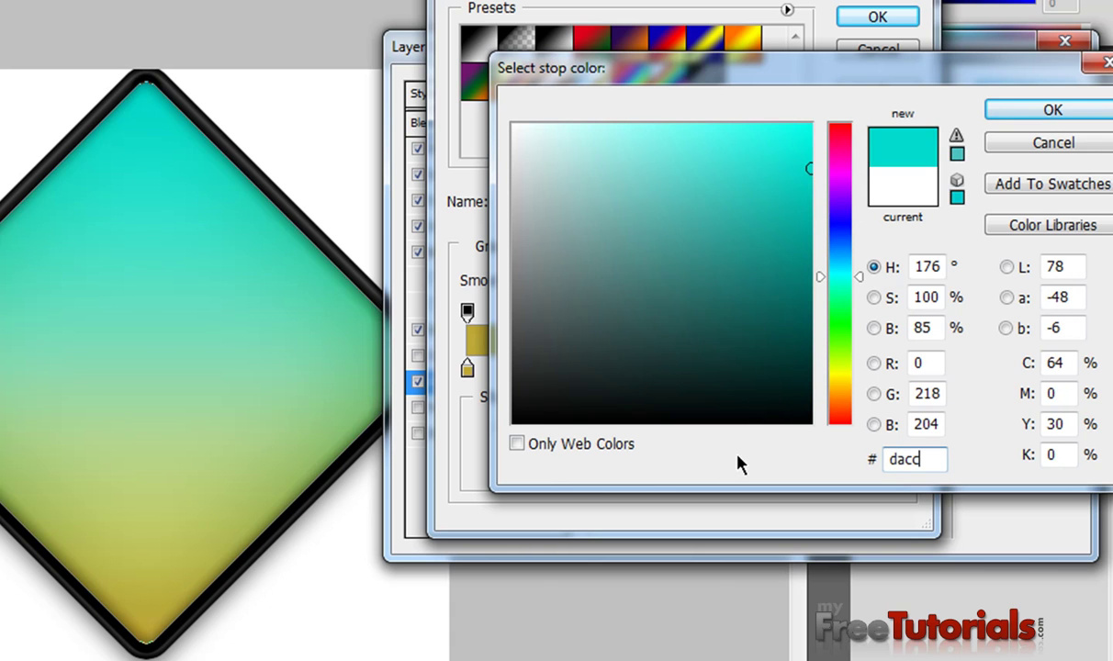
type("14")
key("Return")
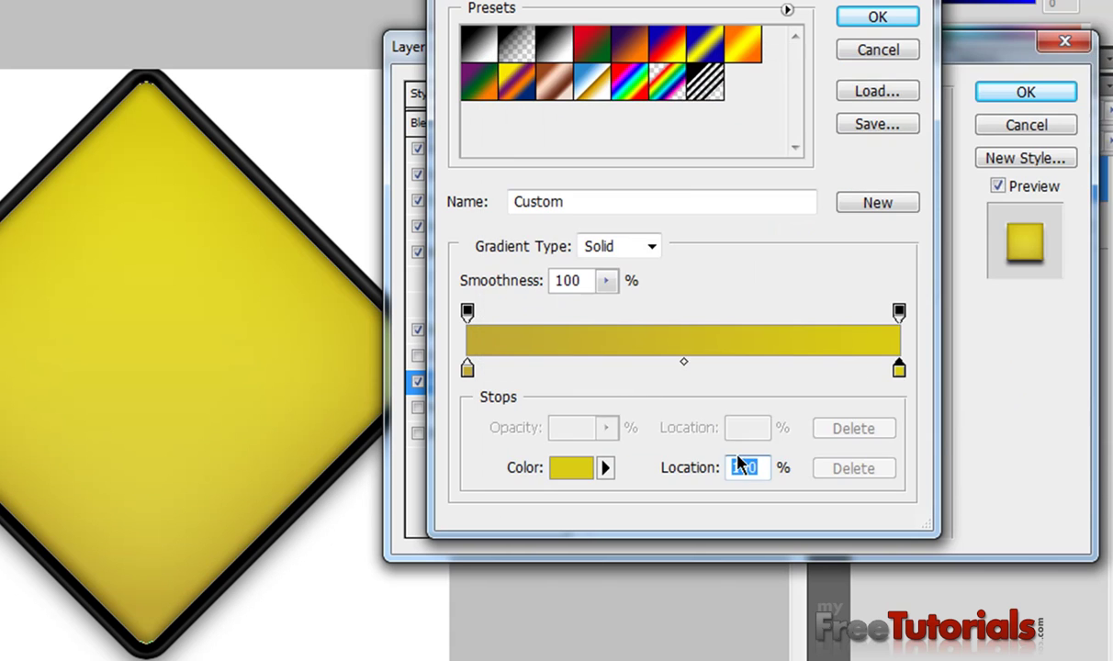
left_click(873, 19)
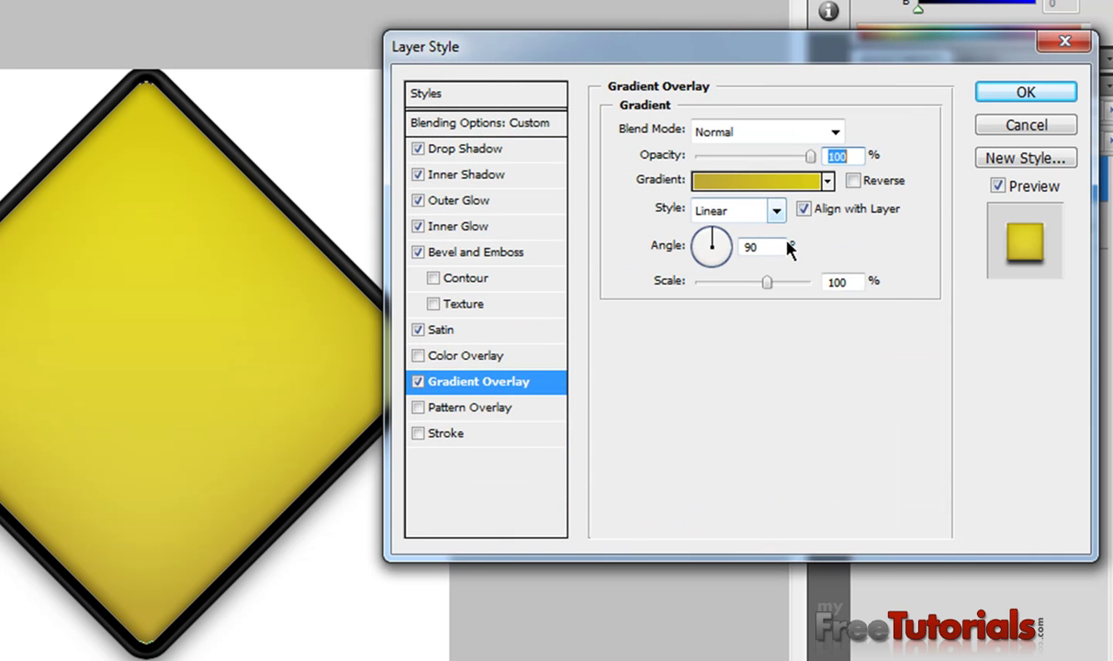
Apply the sign's layer effects and pick the bold right arrow custom shape.
left_click(1020, 93)
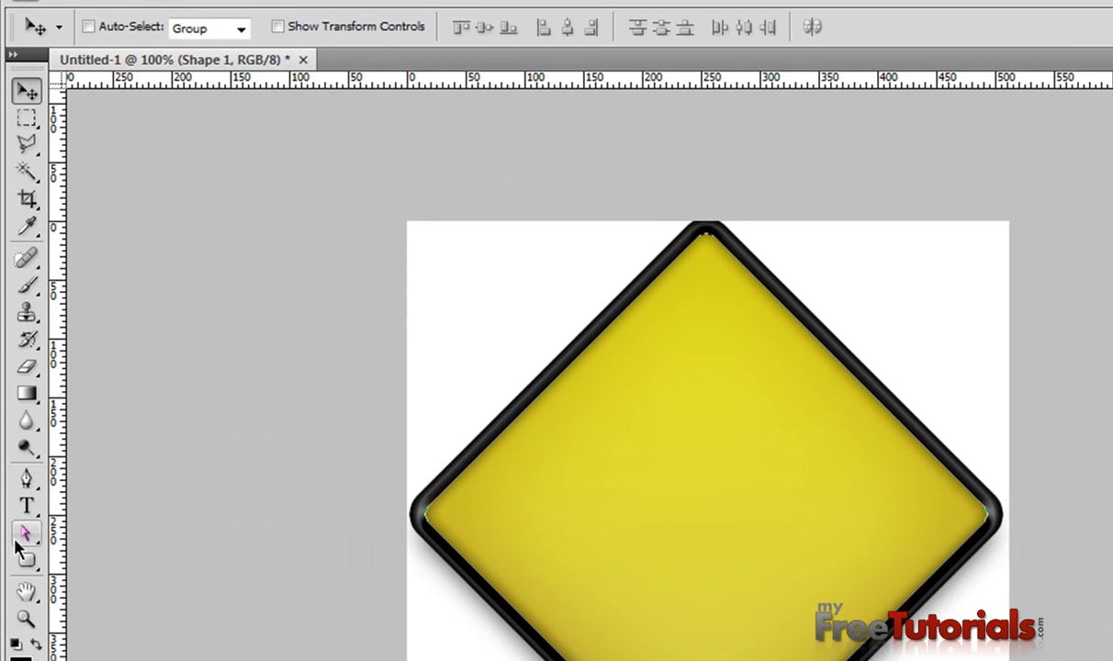
left_click(29, 561)
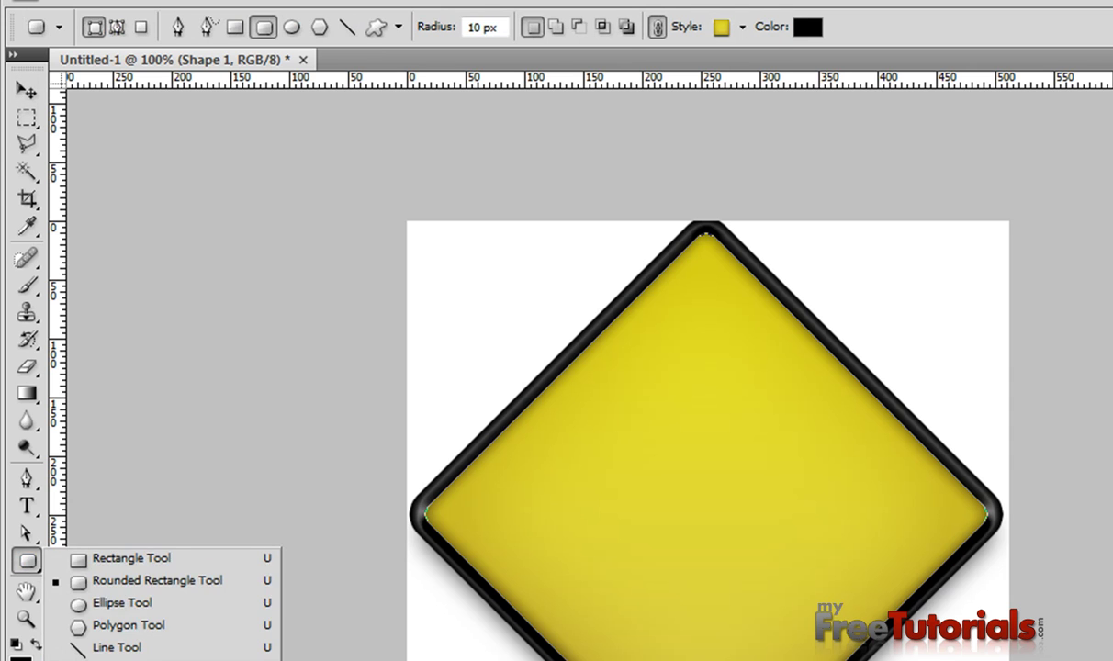
left_click(119, 660)
left_click(469, 28)
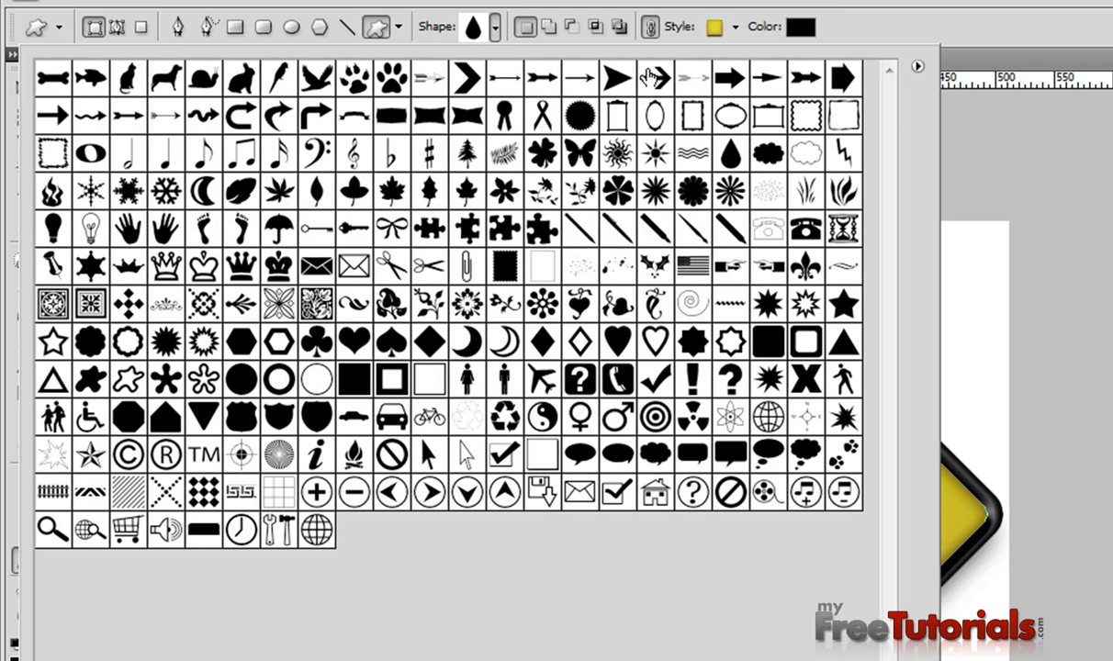
left_click(725, 83)
left_click(725, 85)
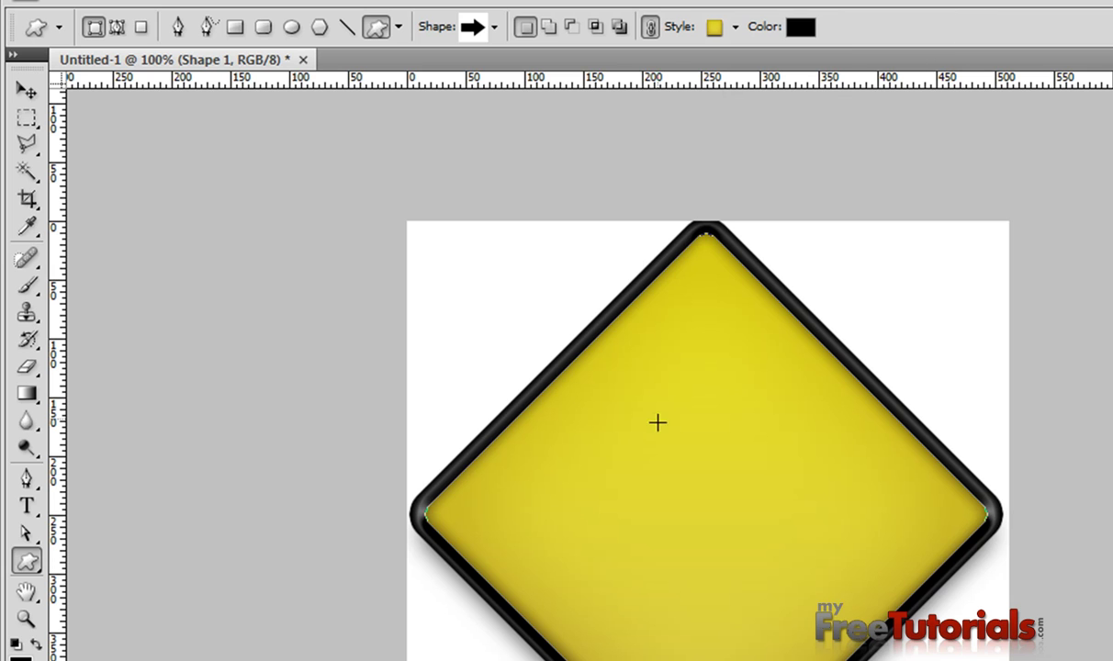
key("v")
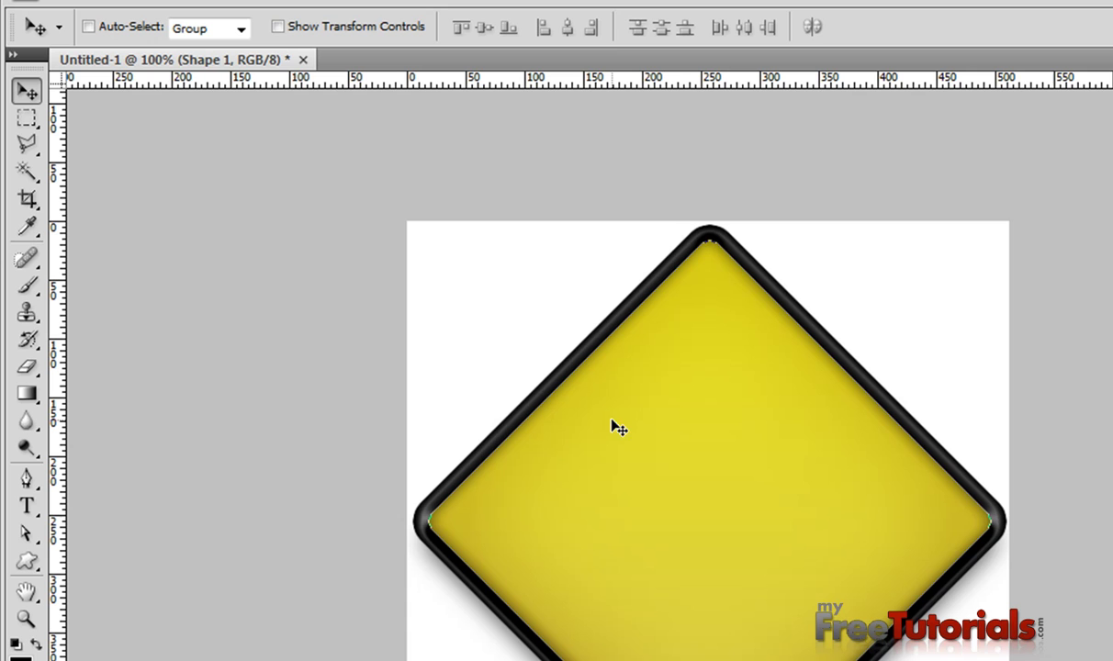
Draw an arrow added into the diamond shape, then undo it.
left_click(27, 561)
key("shift")
mouse_move(571, 407)
left_mouse_down()
mouse_move(928, 660)
mouse_move(967, 660)
left_mouse_up()
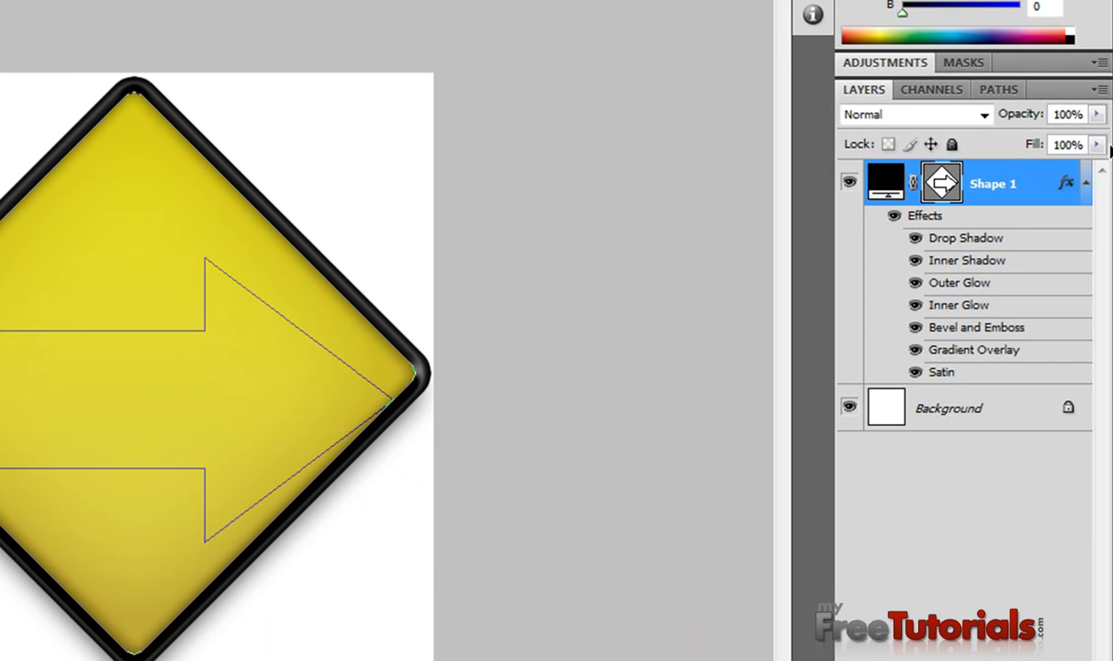
key("ctrl+z")
Draw the bold arrow across the yellow sign on its own new layer, Shape 2.
left_click(1099, 89)
left_click(1093, 104)
left_click(464, 152)
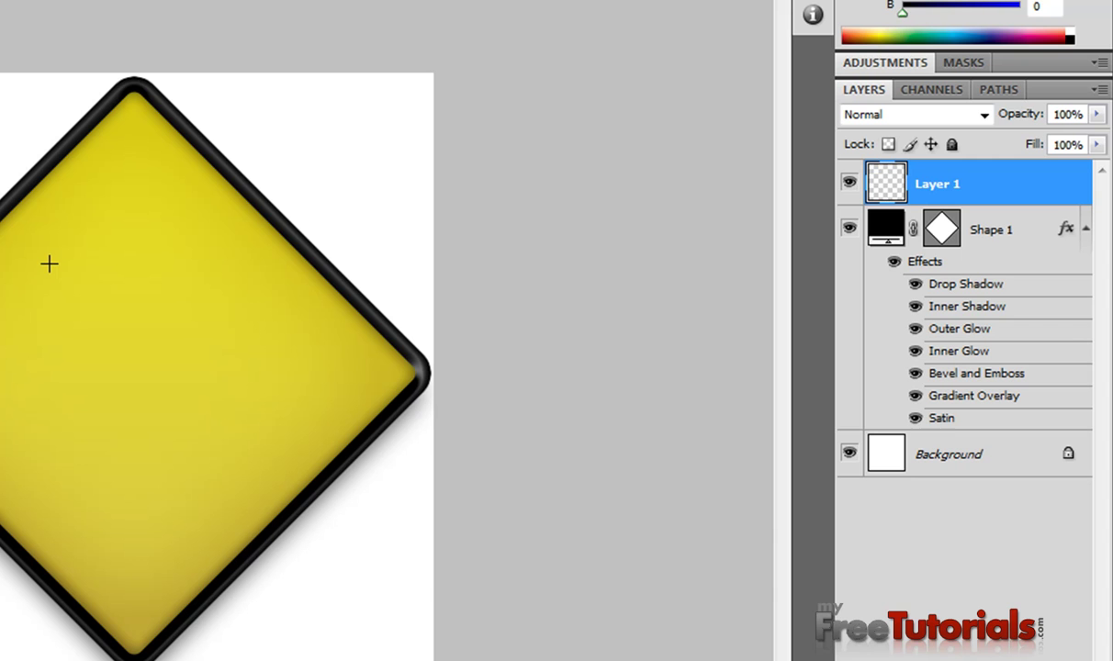
left_click_drag(18, 218, 395, 528)
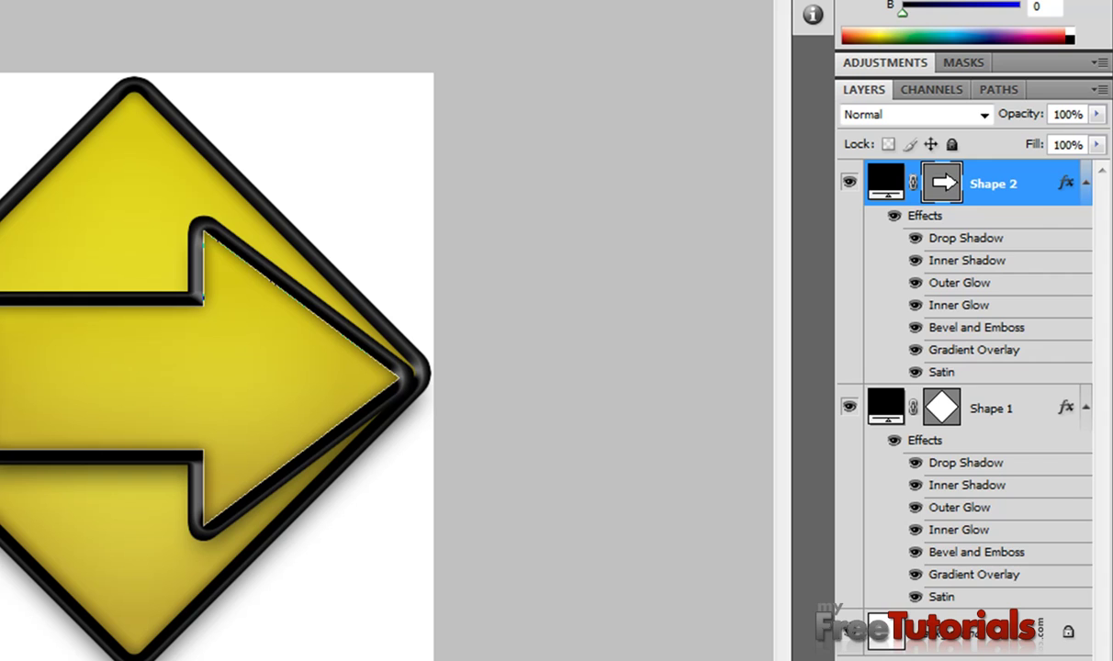
Clear the arrow's layer style so it is plain black, and move it up-left.
right_click(967, 187)
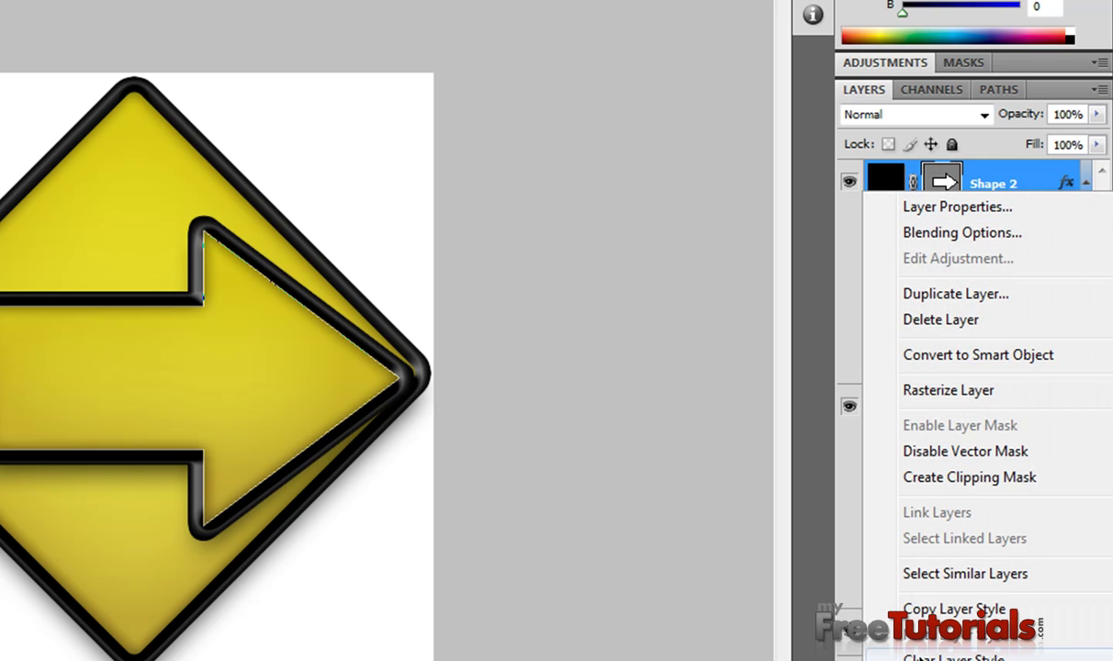
left_click(953, 658)
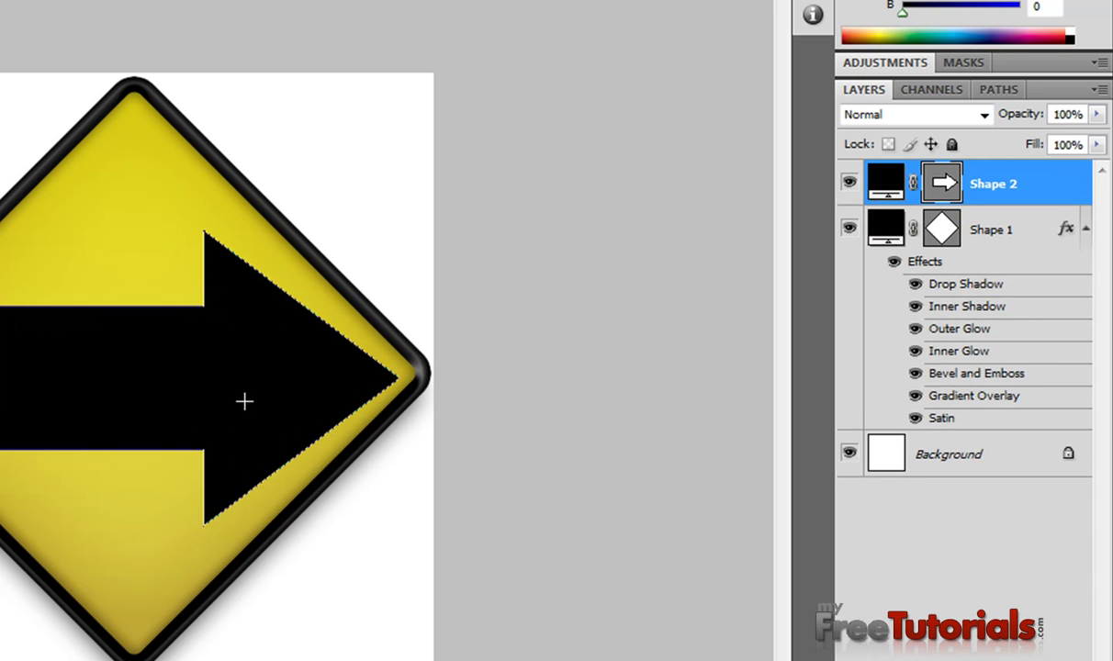
left_click_drag(273, 418, 220, 389)
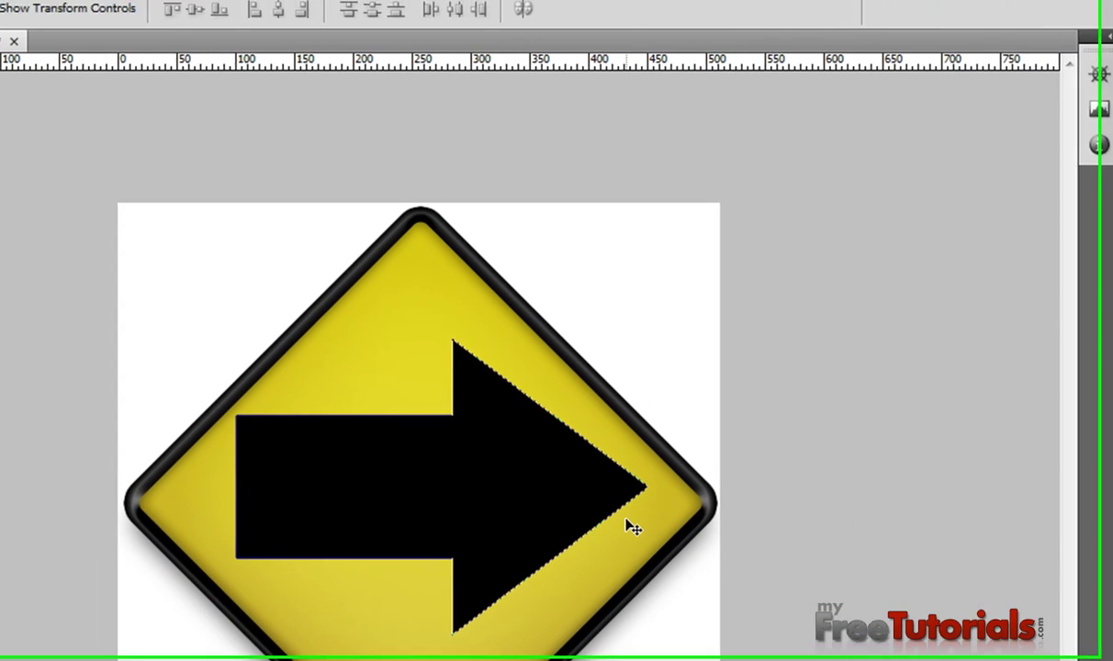
Rotate the arrow 90° to point downward and nudge it left and down.
key("ctrl+t")
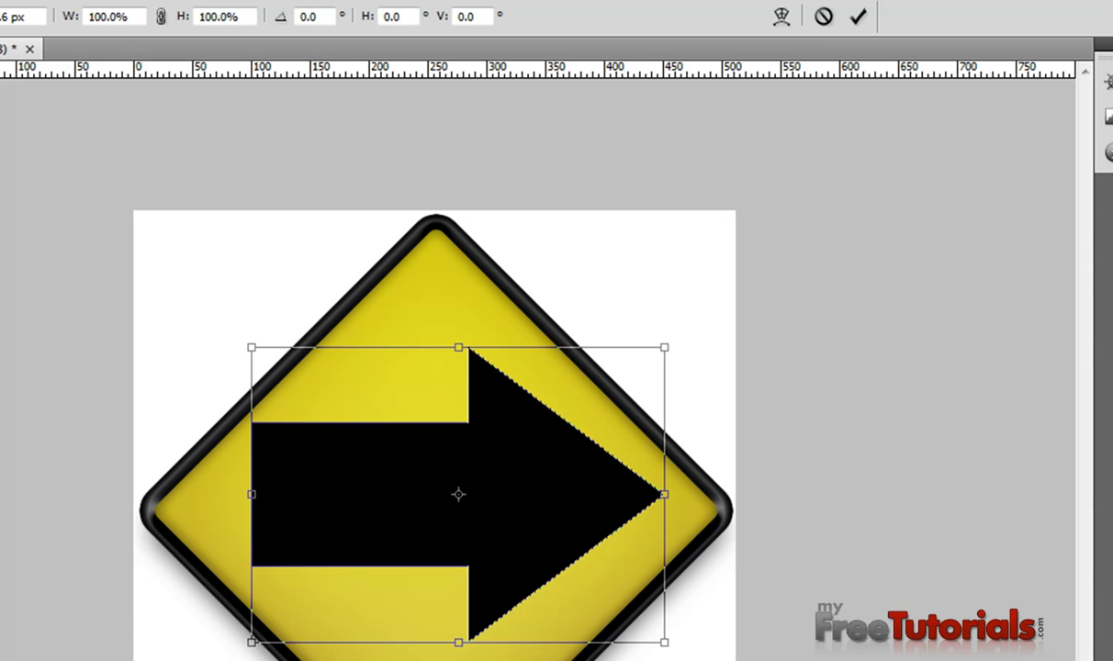
left_click(312, 17)
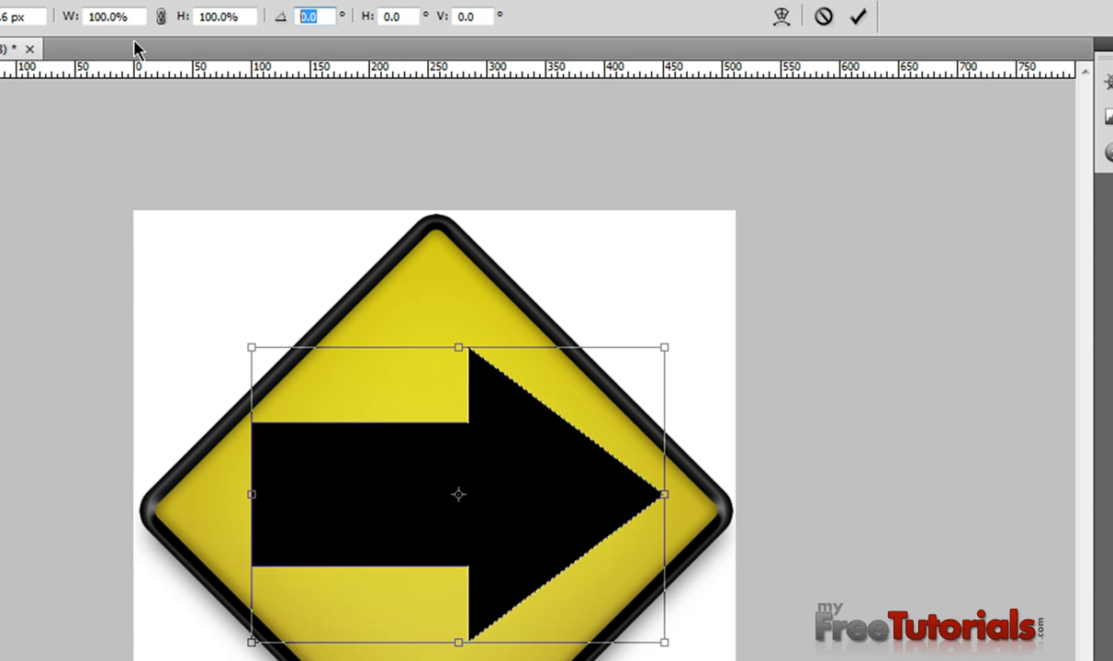
type("90")
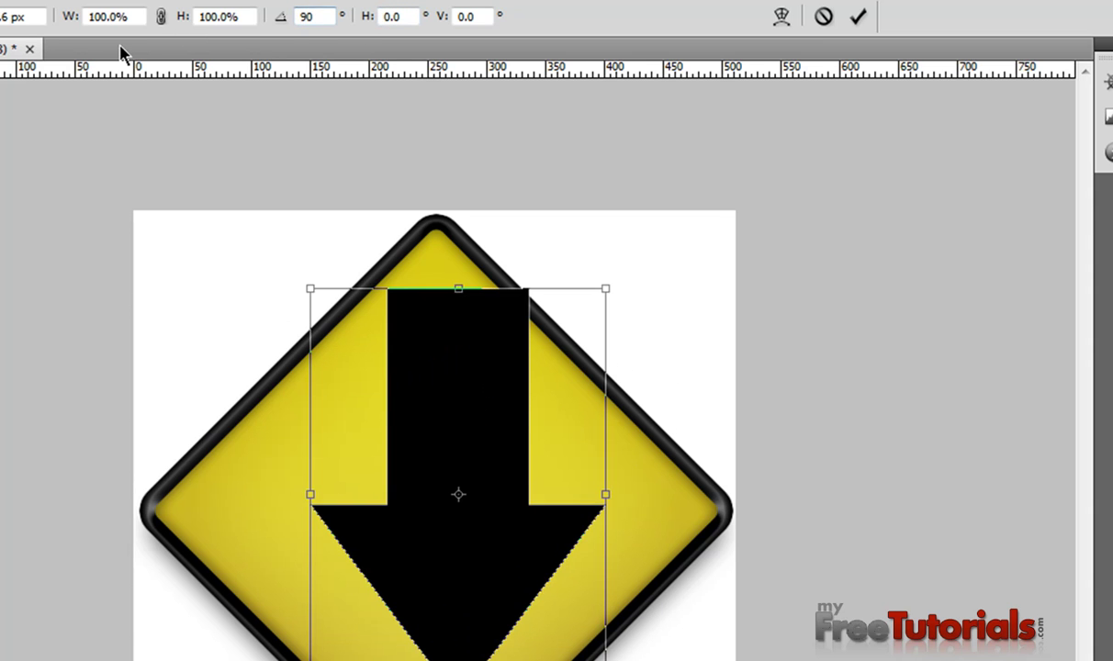
key("Return")
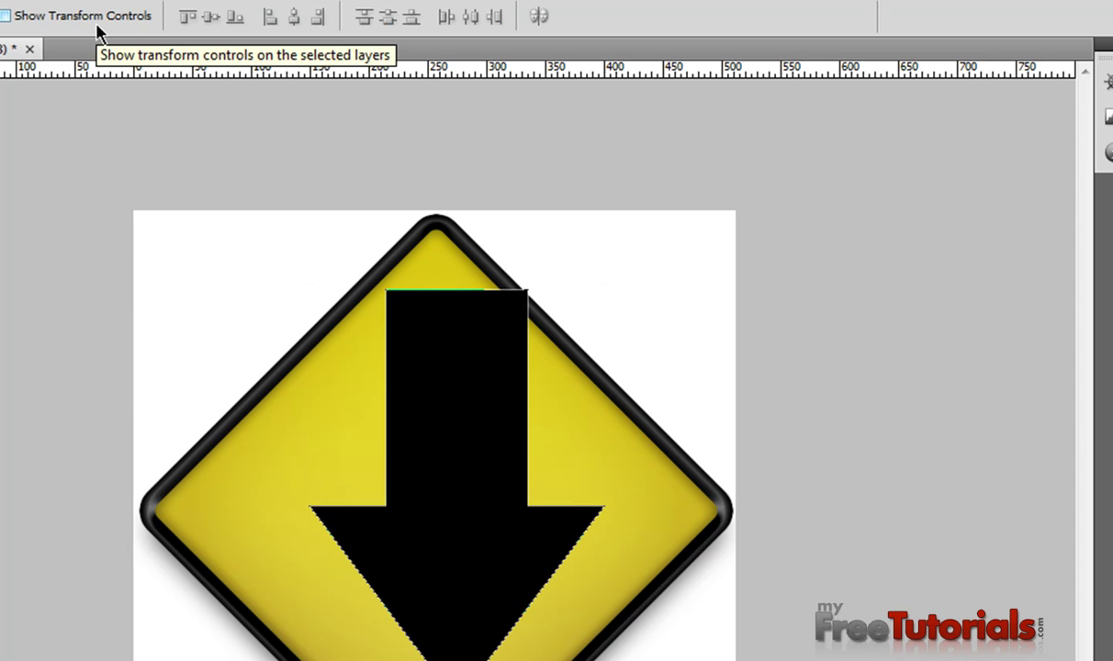
key("Left")
key("Left")
key("Left")
key("Left")
key("Left")
key("Left")
key("Left")
key("Left")
key("Left")
key("Left")
key("Left")
key("Left")
key("Down")
key("Down")
key("Down")
key("Down")
key("Down")
key("Down")
key("Down")
key("Left")
key("Left")
key("Left")
key("Left")
key("Left")
key("Left")
key("Left")
key("Left")
key("Left")
key("Down")
Scale the arrow down to about 87.8% of its size.
key("ctrl+t")
left_click_drag(576, 311, 560, 335)
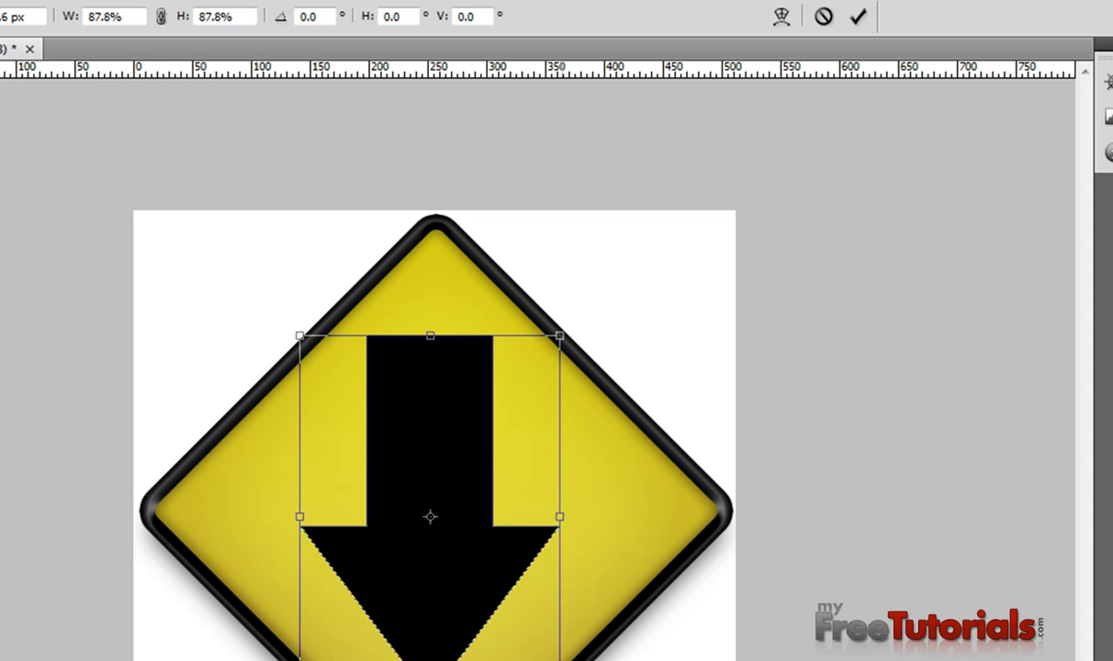
key("Return")
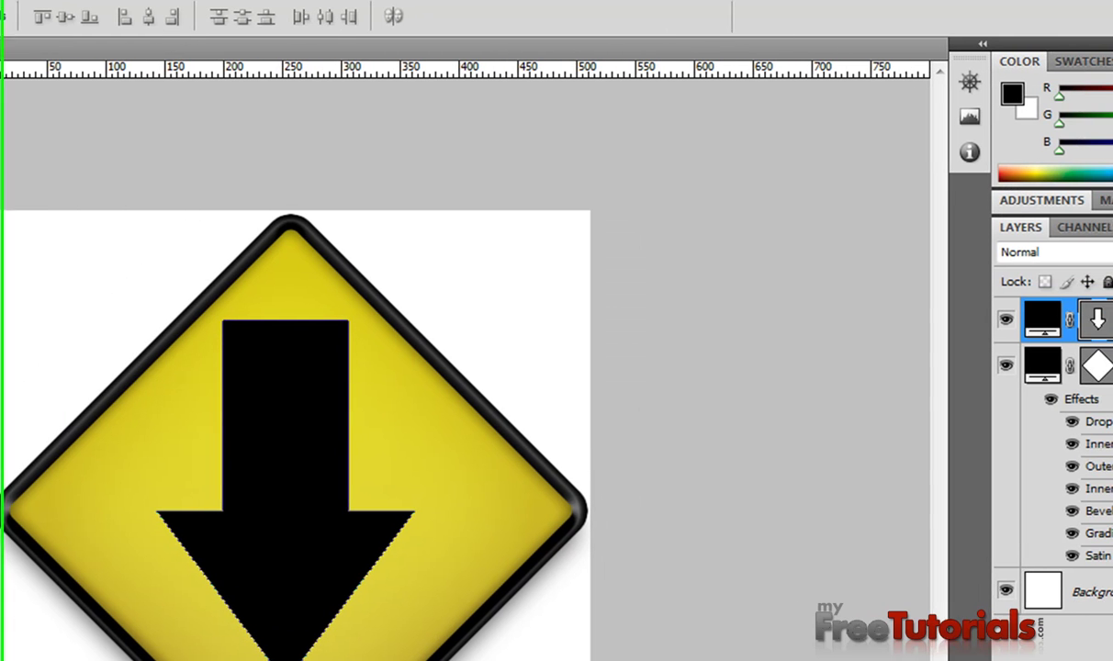
Centre the arrow horizontally and vertically within the diamond's outline.
left_click(1038, 362, "ctrl")
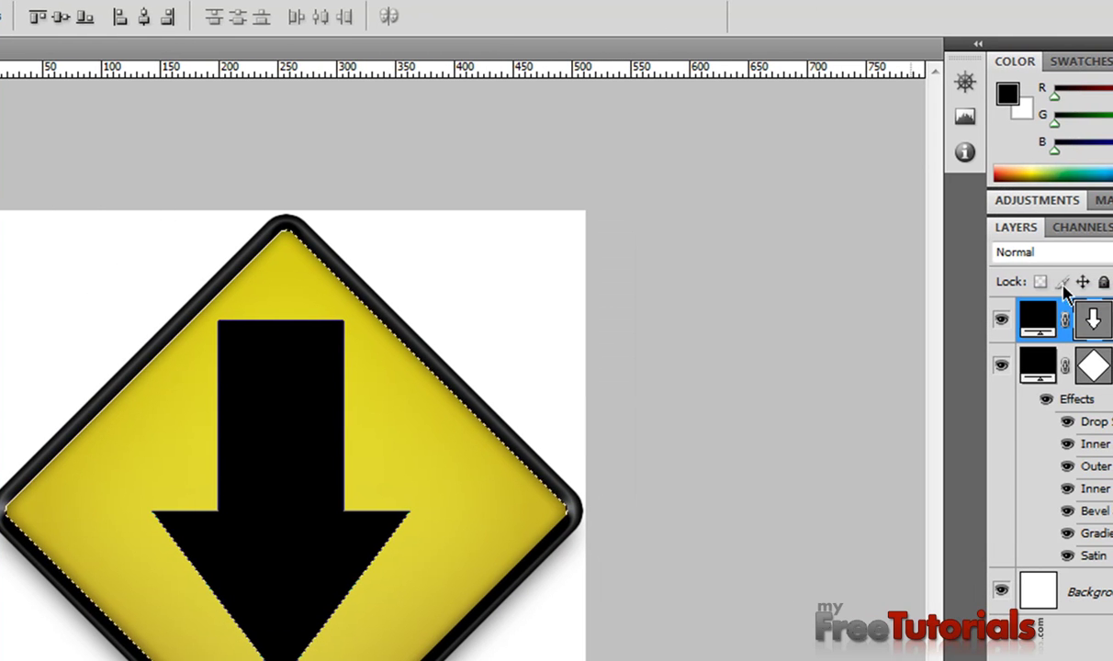
left_click(144, 17)
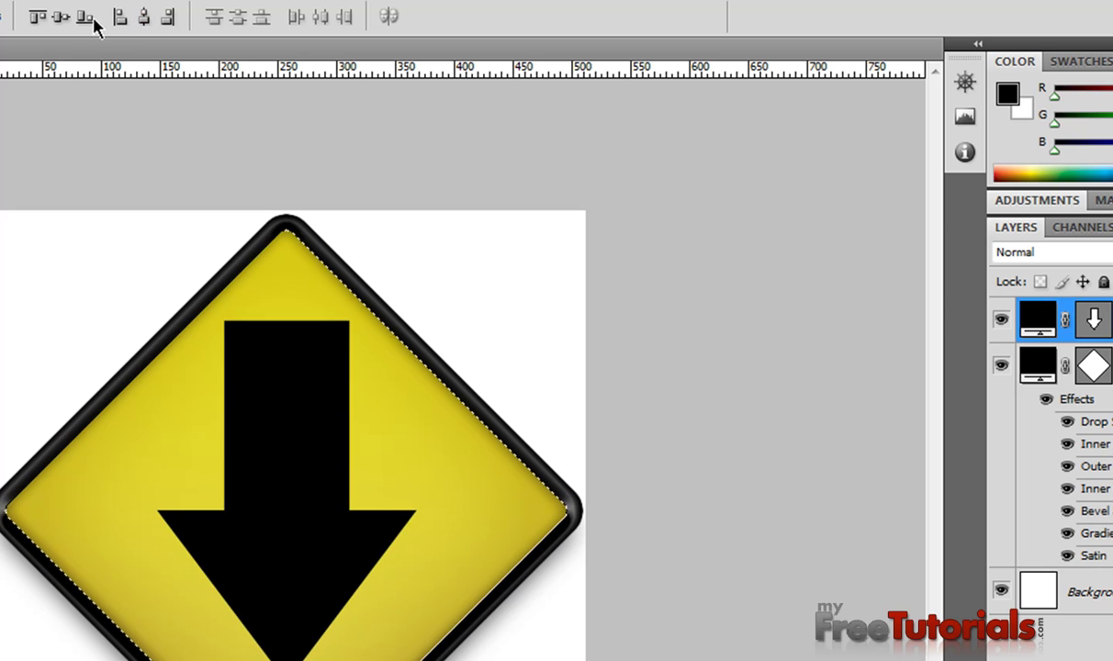
left_click(61, 17)
key("ctrl+d")
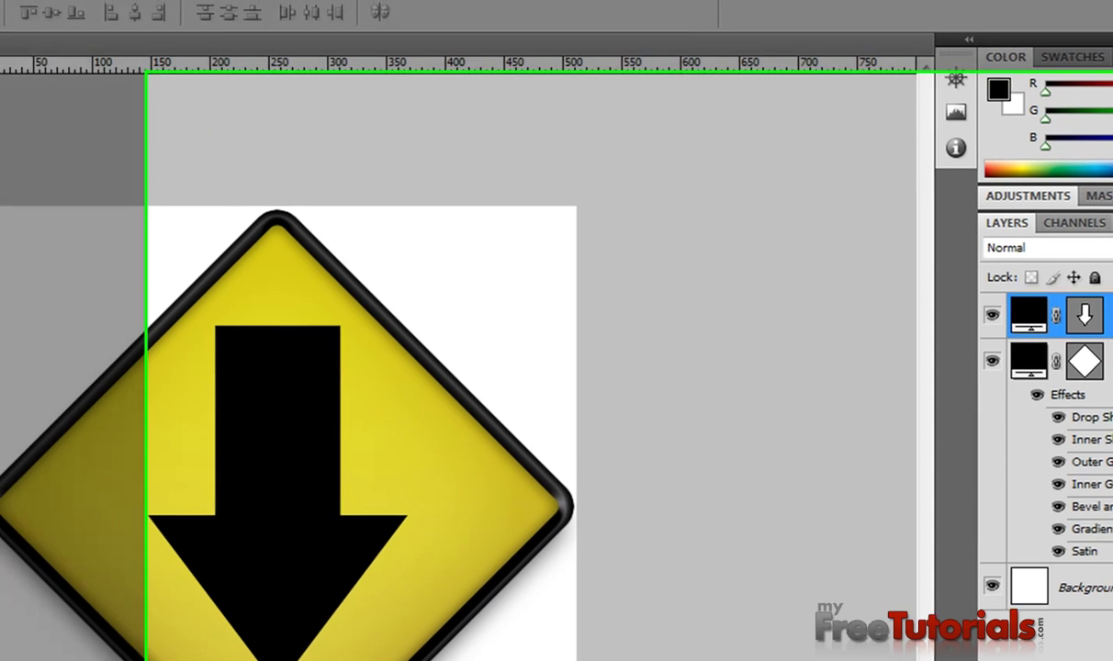
Give the arrow a 100% Inner Shadow with distance 2 and size 21, plus Gradient Overlay.
right_click(1038, 240)
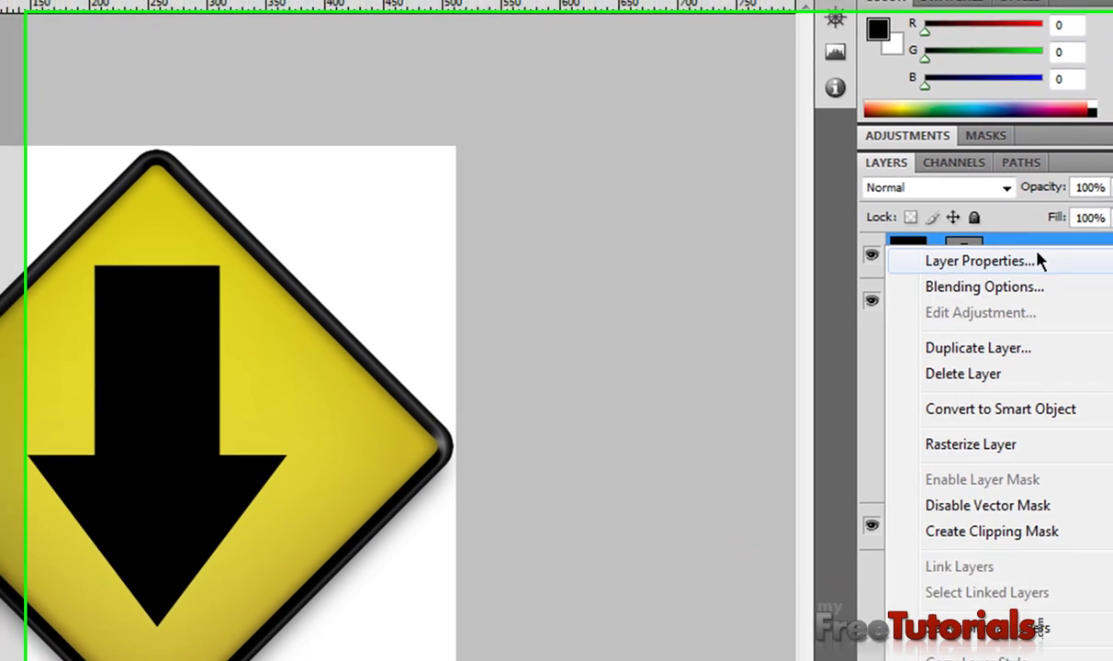
left_click(950, 275)
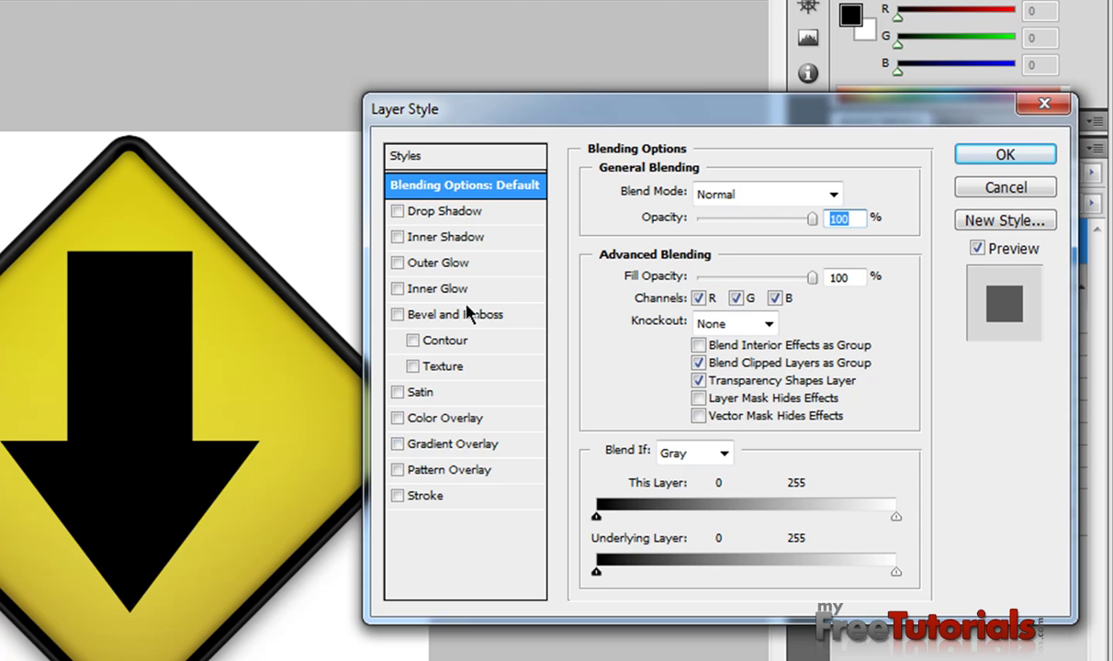
left_click(397, 237)
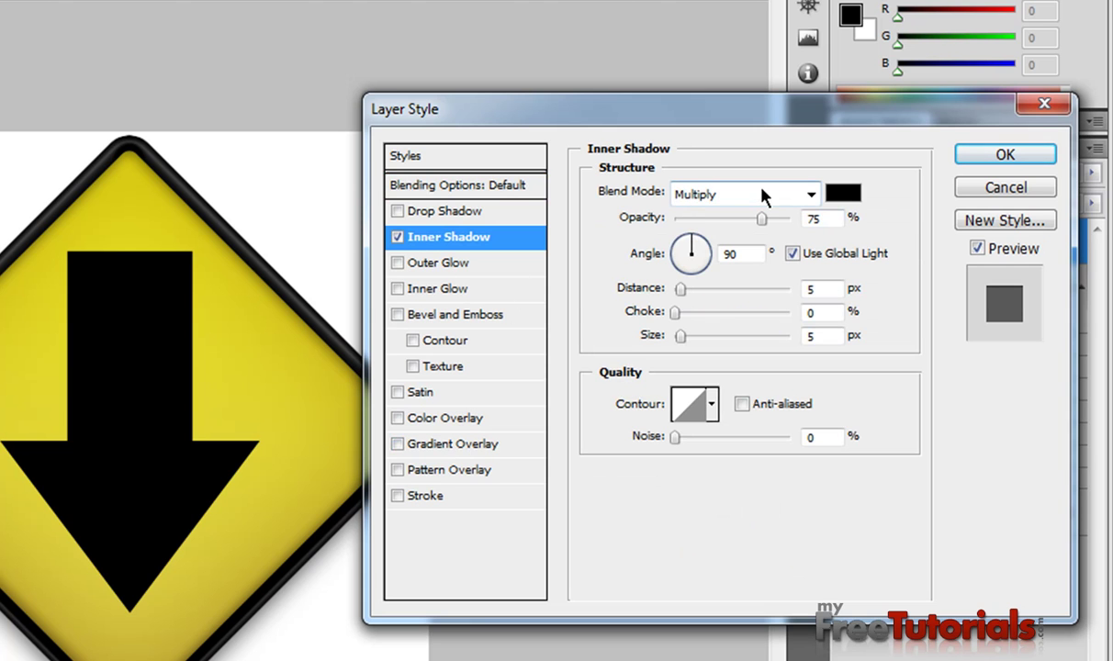
left_click_drag(761, 218, 822, 225)
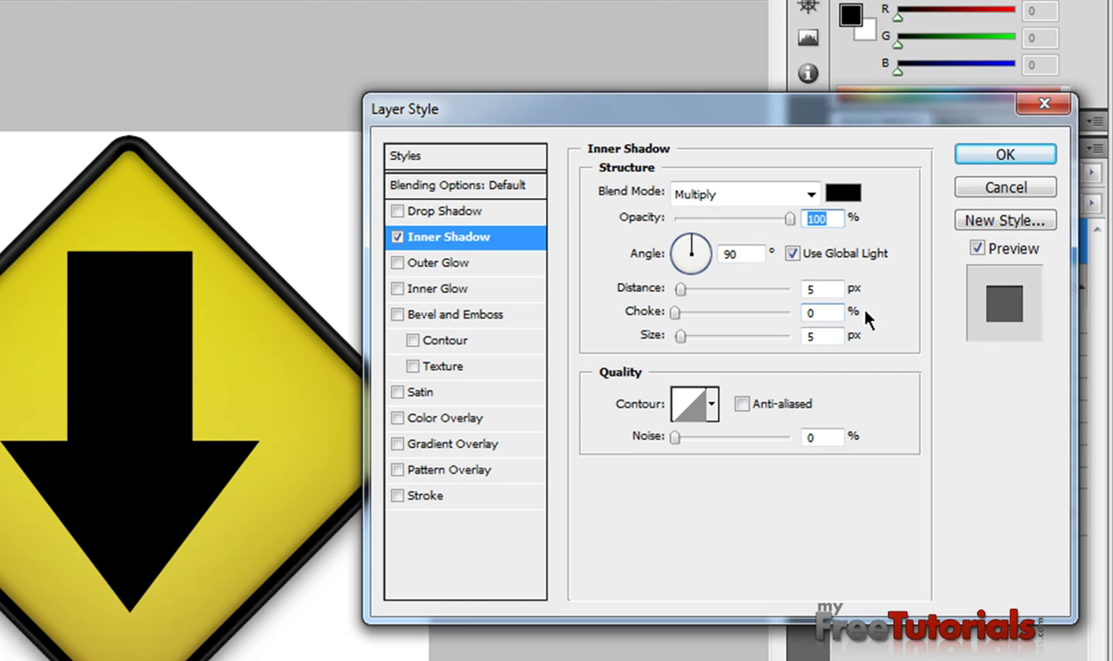
left_click(806, 290)
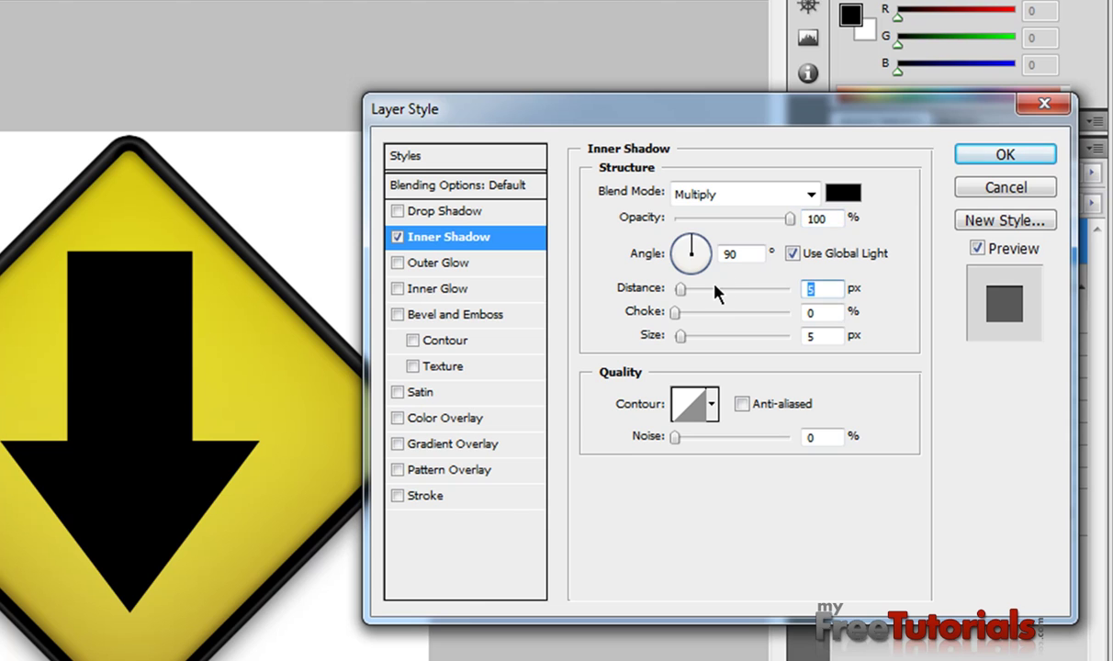
type("2")
left_click(827, 336)
type("21")
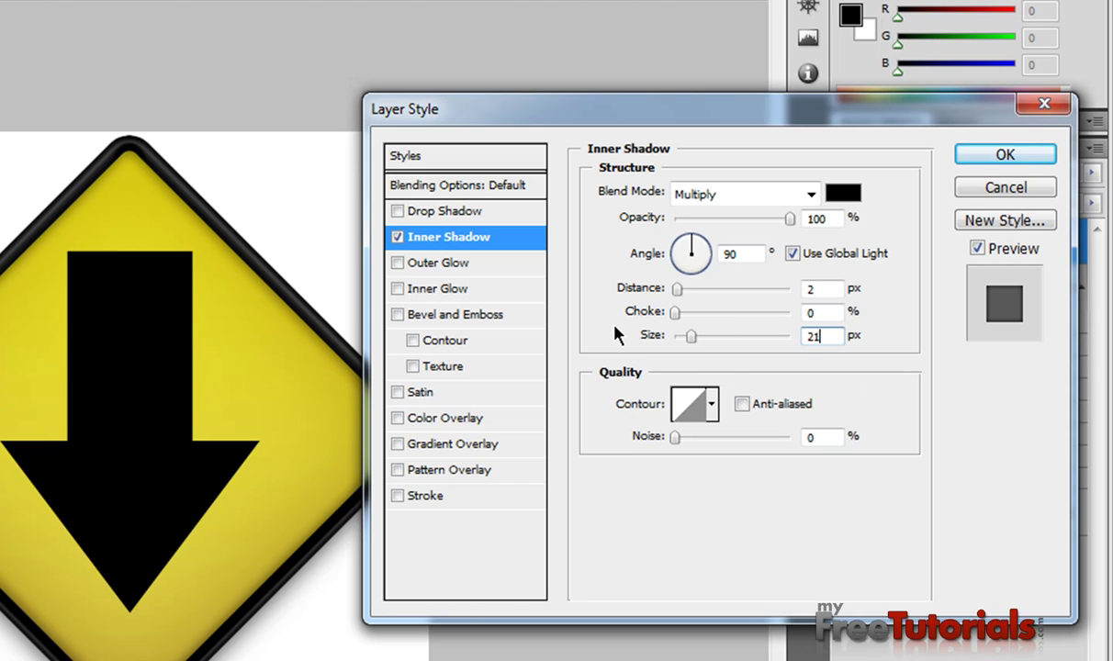
left_click(452, 444)
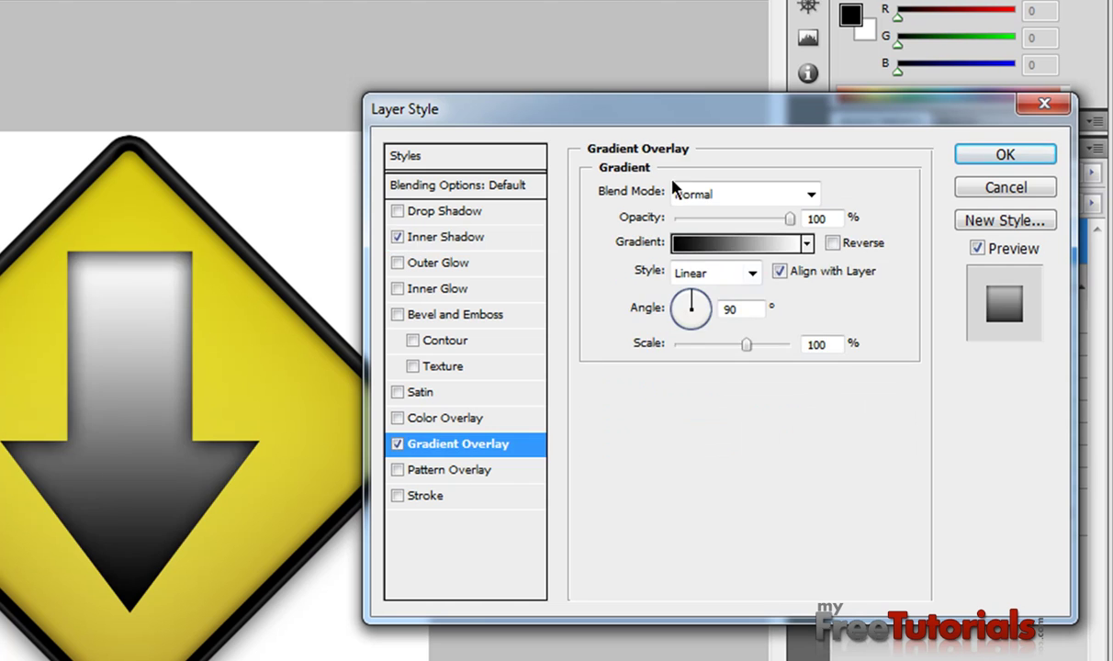
Set the arrow's gradient to end in dark brown #1c1711, reversed, and apply the style.
left_click(703, 249)
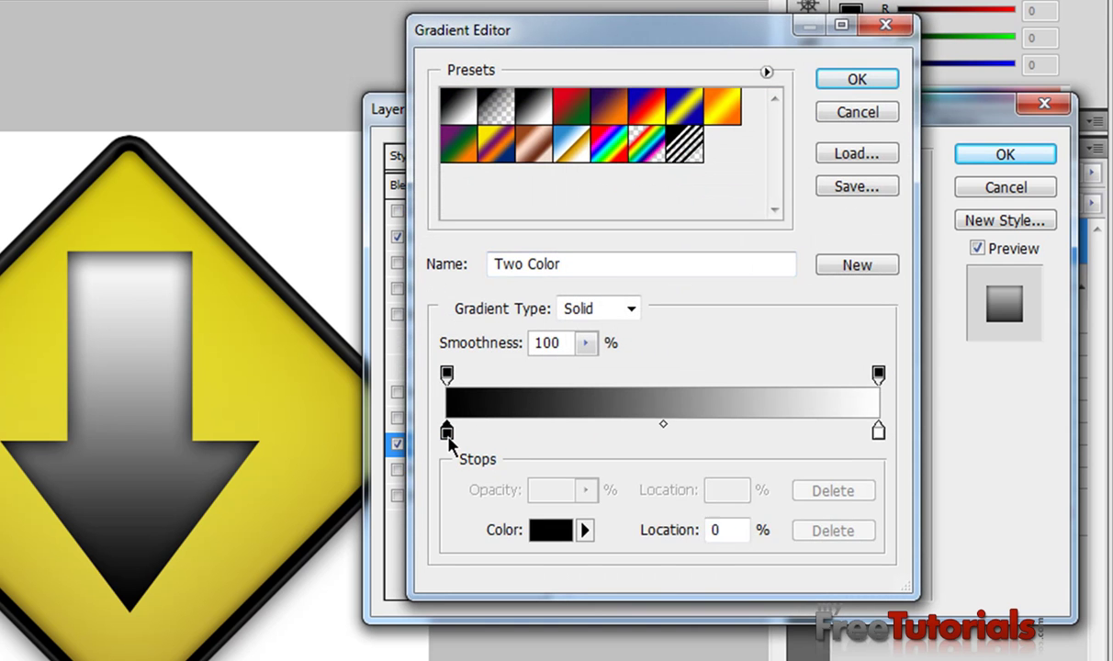
double_click(447, 432)
left_click(1002, 210)
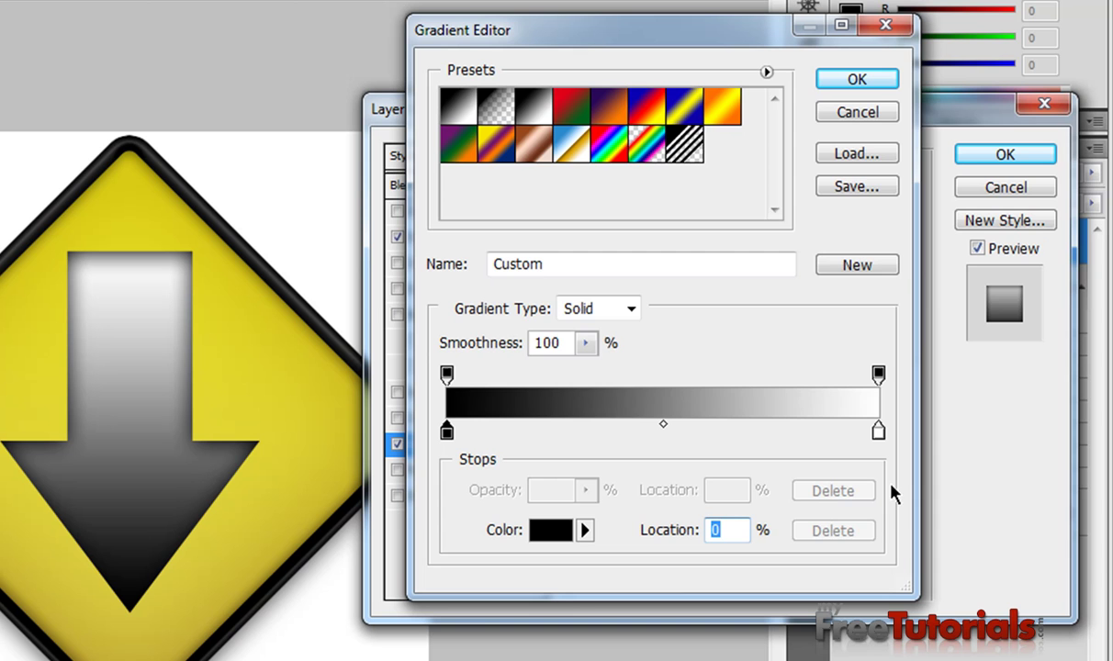
double_click(877, 431)
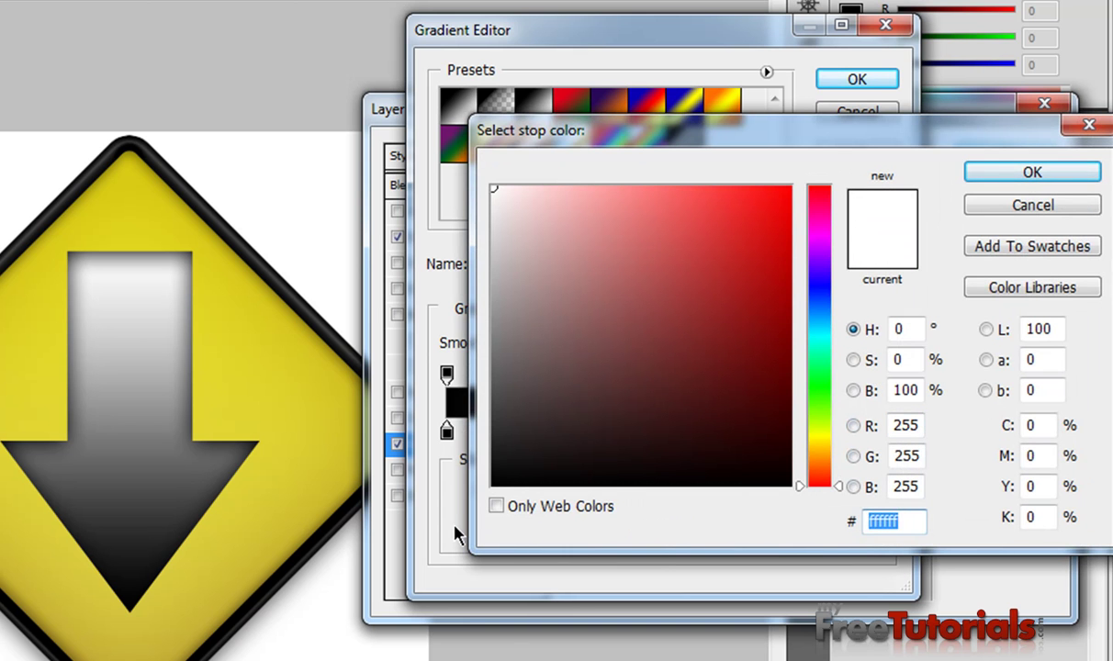
type("1c")
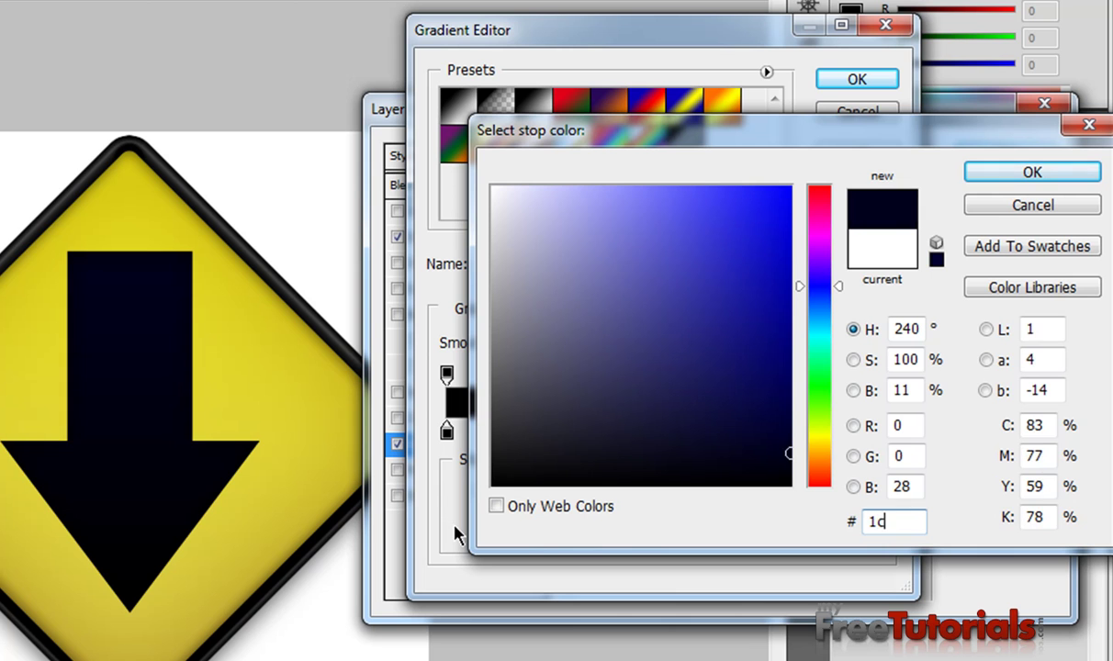
type("1711")
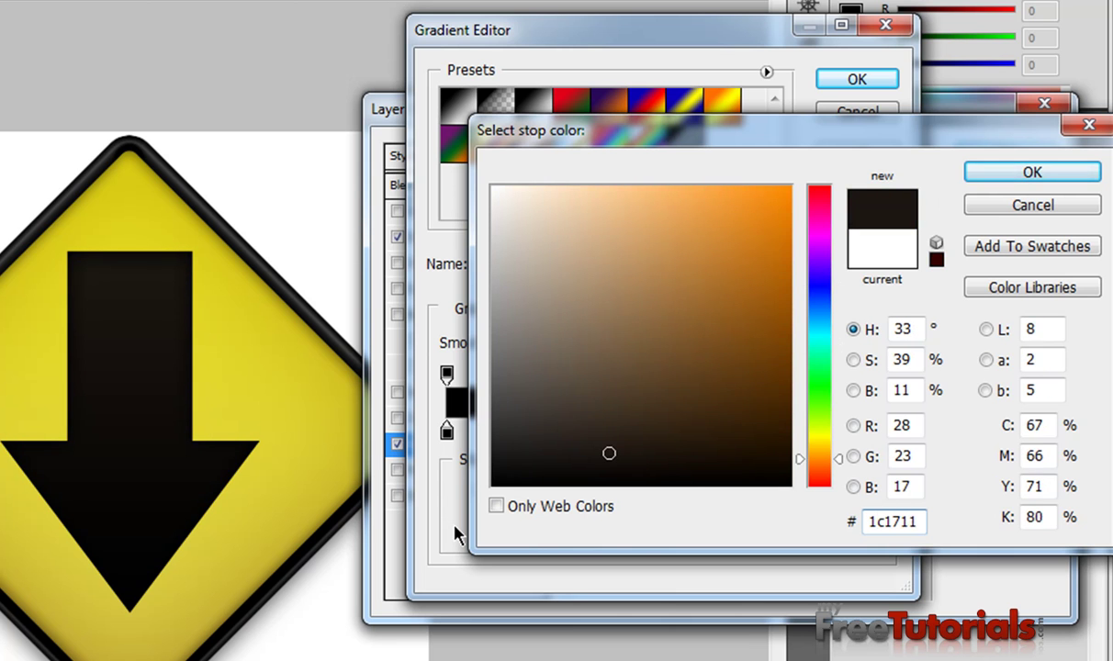
key("Return")
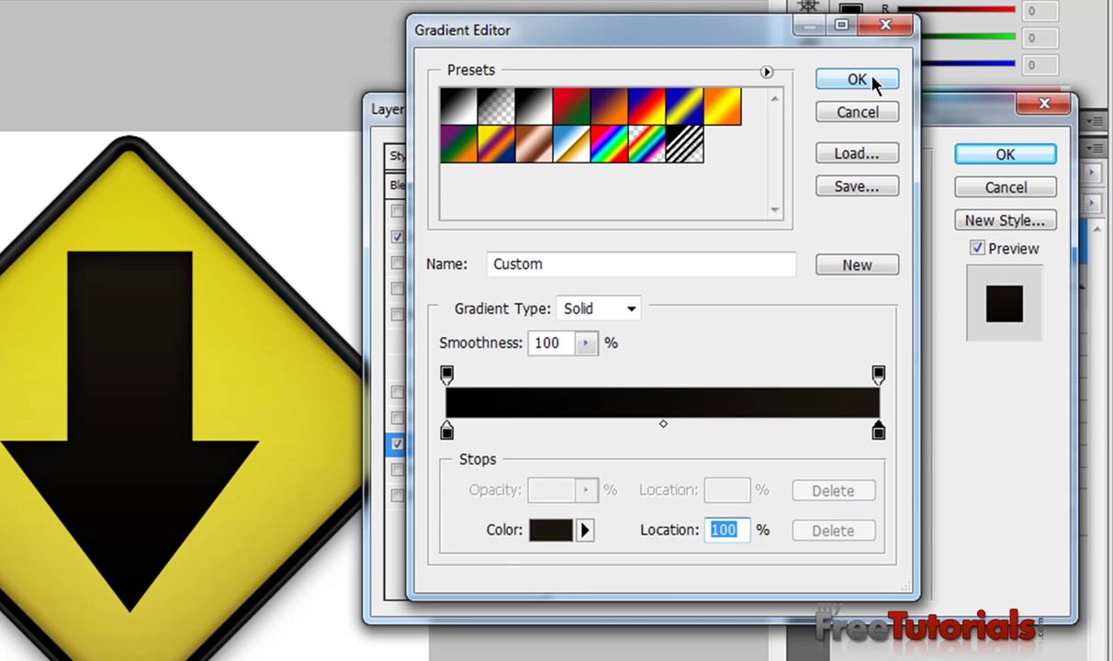
left_click(873, 80)
left_click(873, 81)
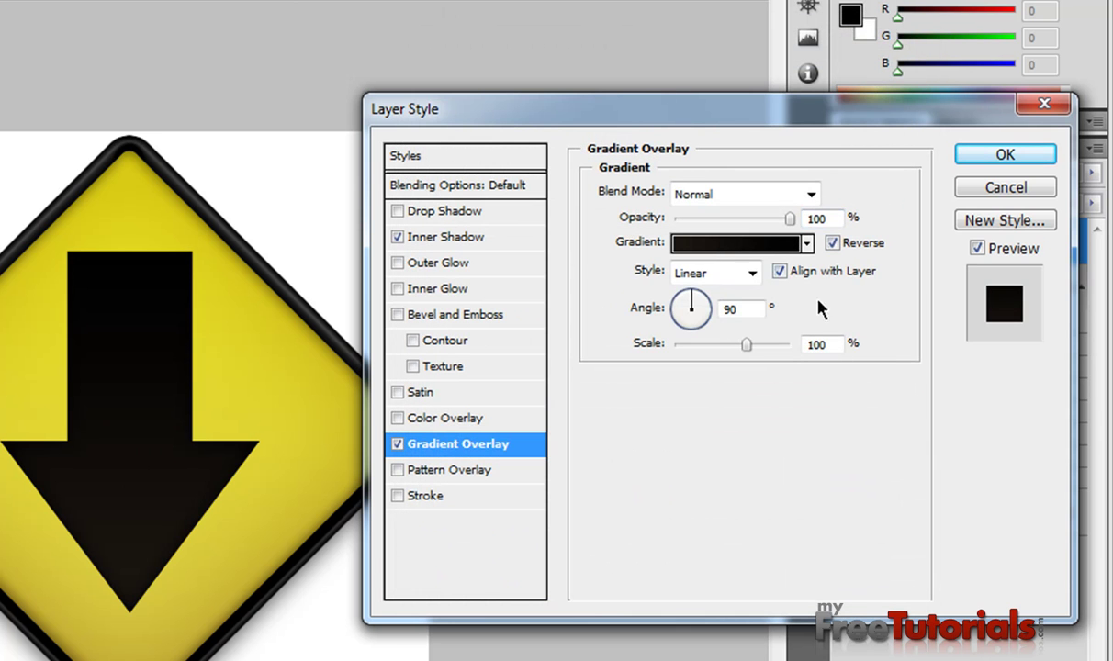
left_click(985, 158)
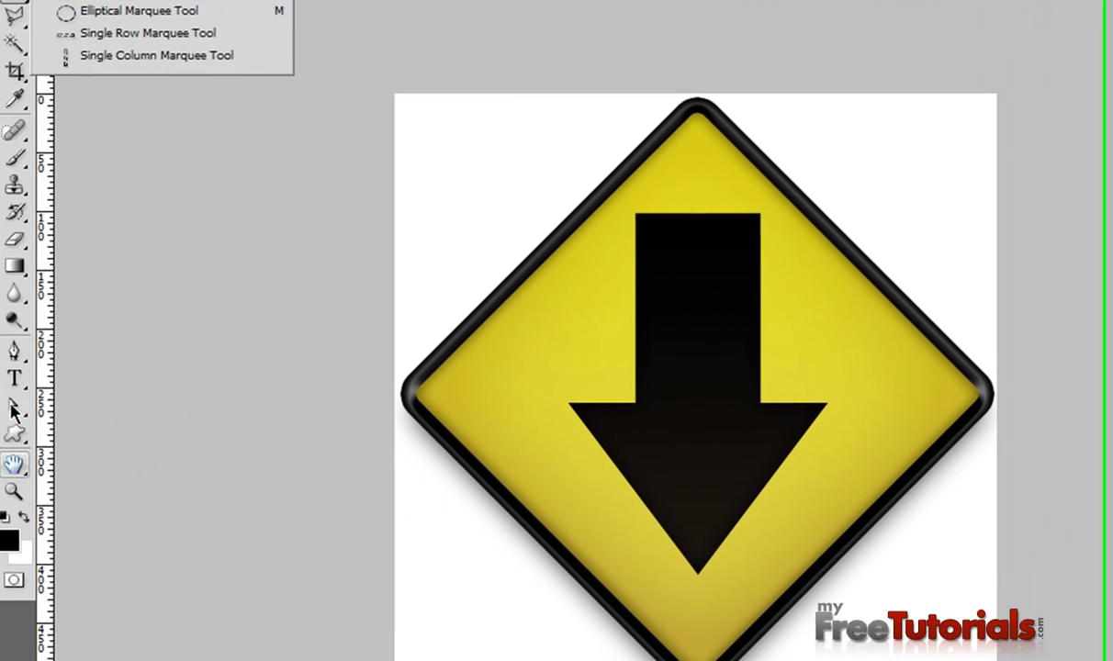
Draw a wide black-filled ellipse on a new layer across the sign's upper half.
right_click(26, 434)
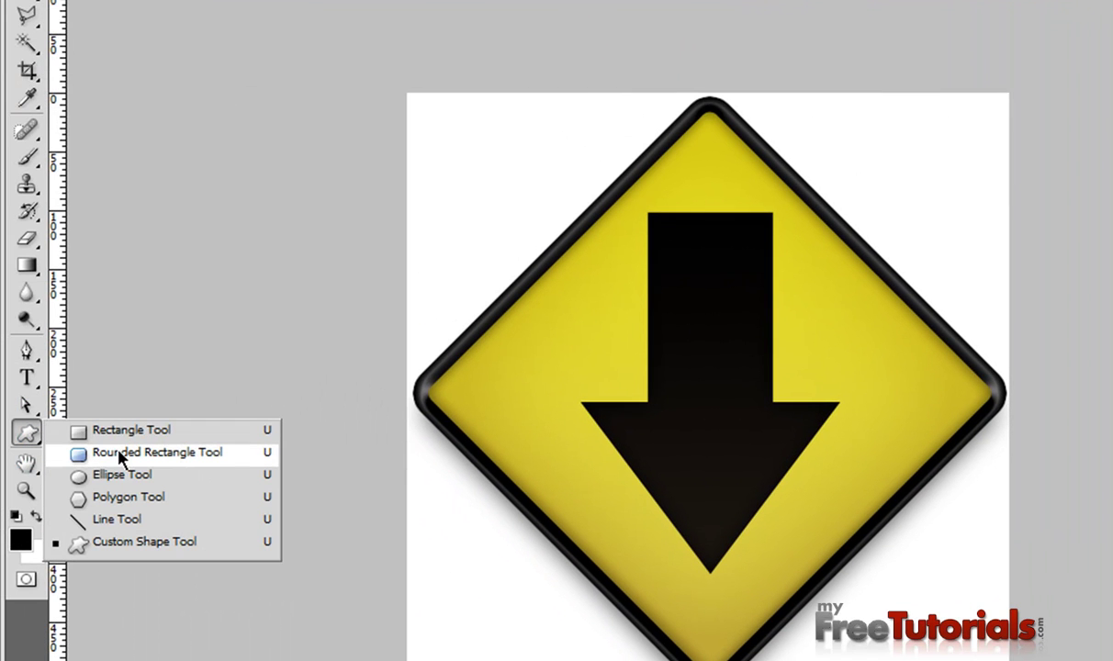
left_click(89, 454)
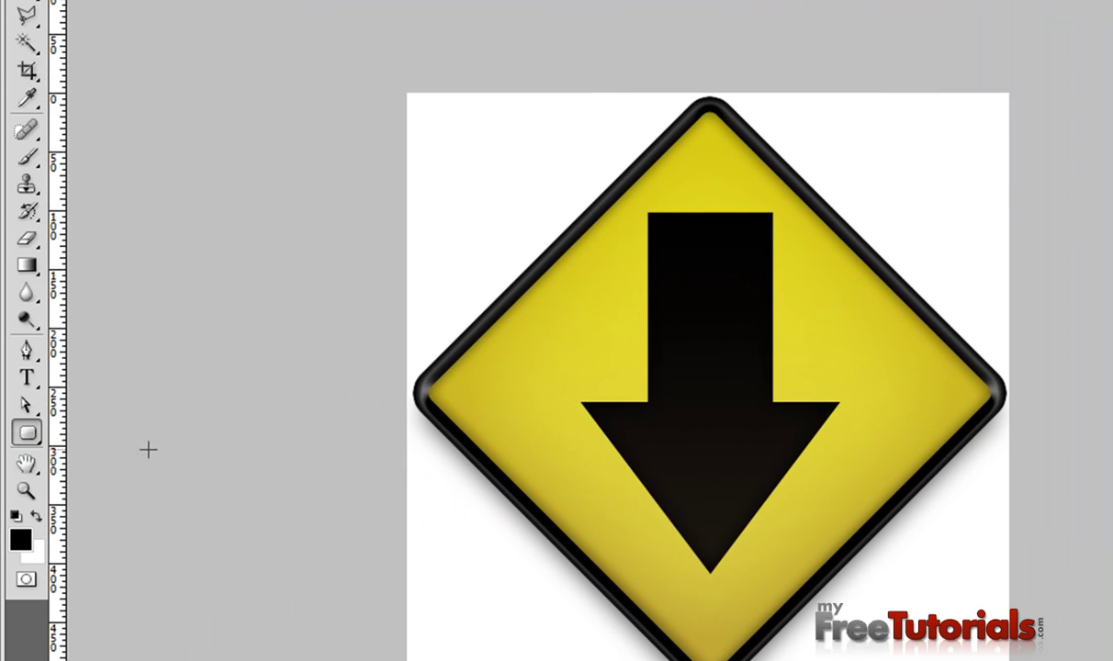
right_click(27, 432)
left_click(128, 476)
key("ctrl+shift+n")
left_click(1007, 170)
left_click_drag(262, 30, 1112, 429)
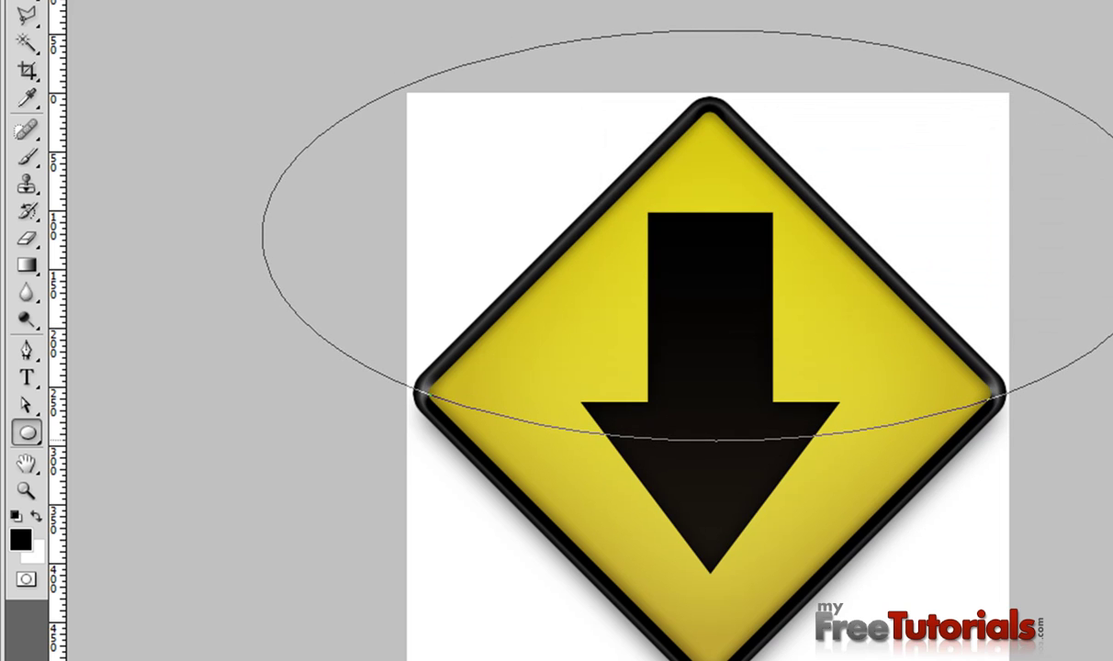
key("alt+BackSpace")
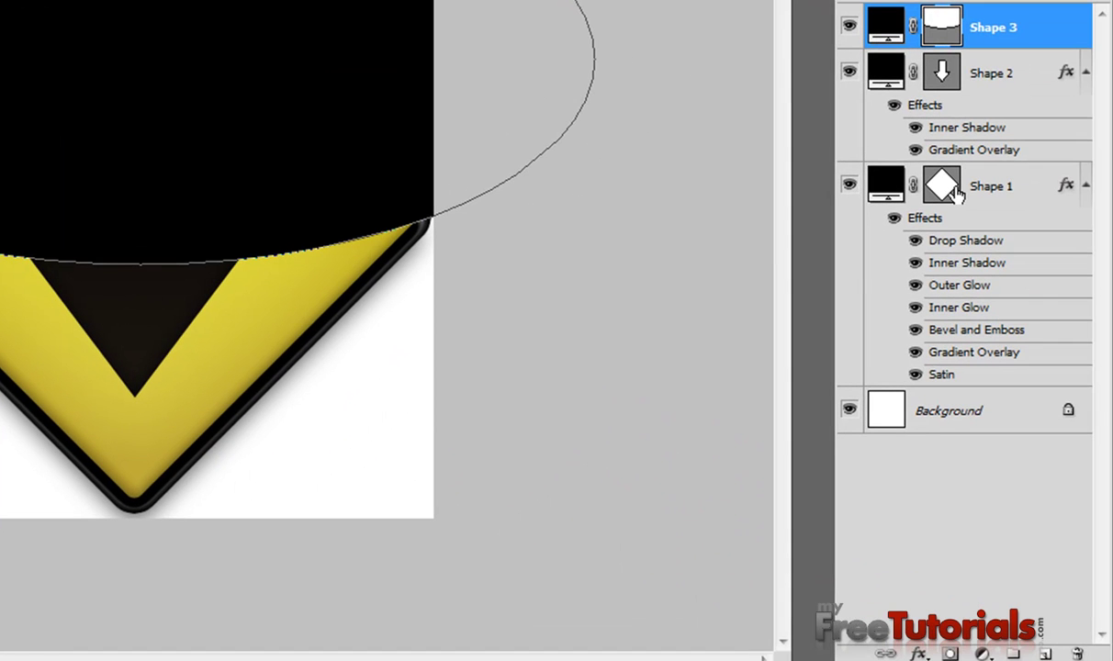
Mask the ellipse layer Shape 3 to the diamond's outline.
left_click(943, 187, "ctrl")
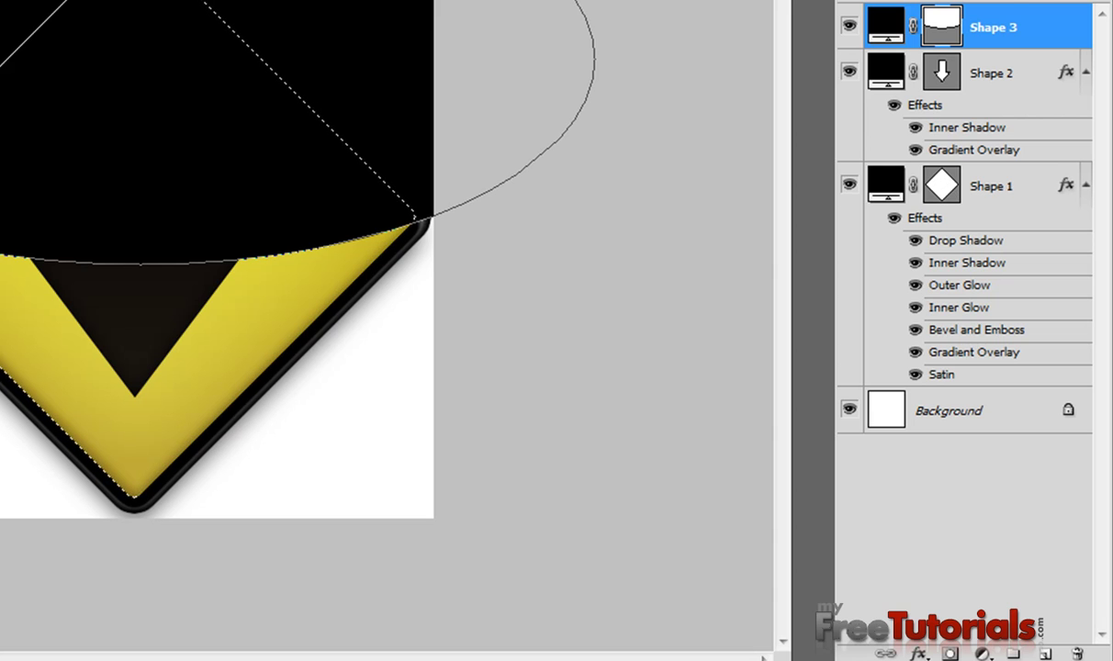
left_click(950, 654)
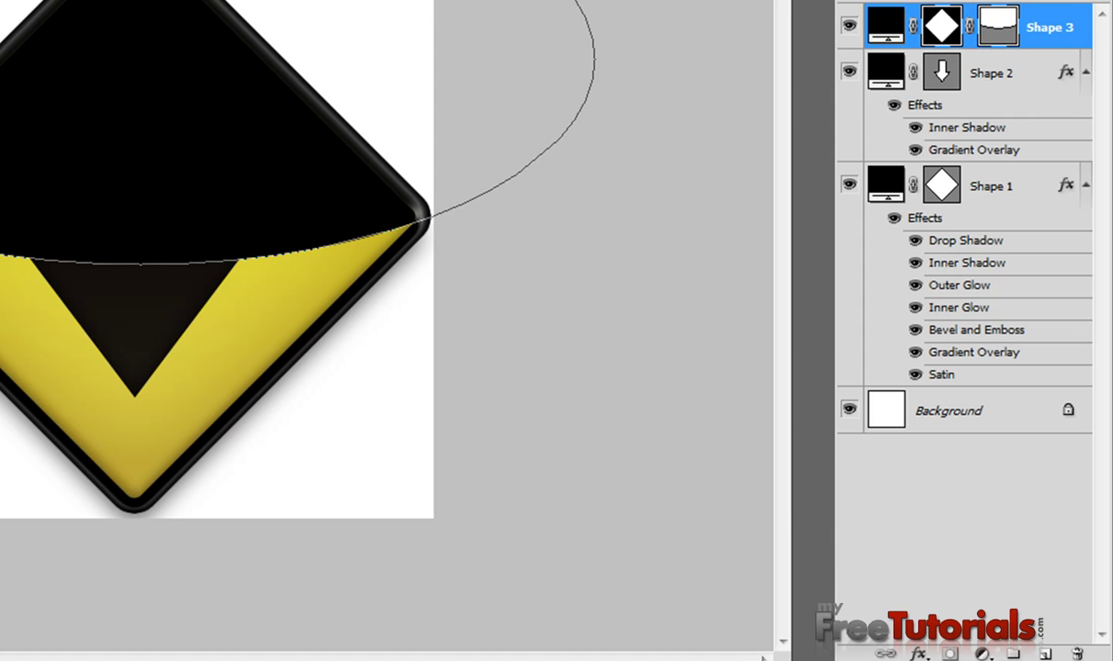
left_click(1025, 79)
left_click(1049, 41)
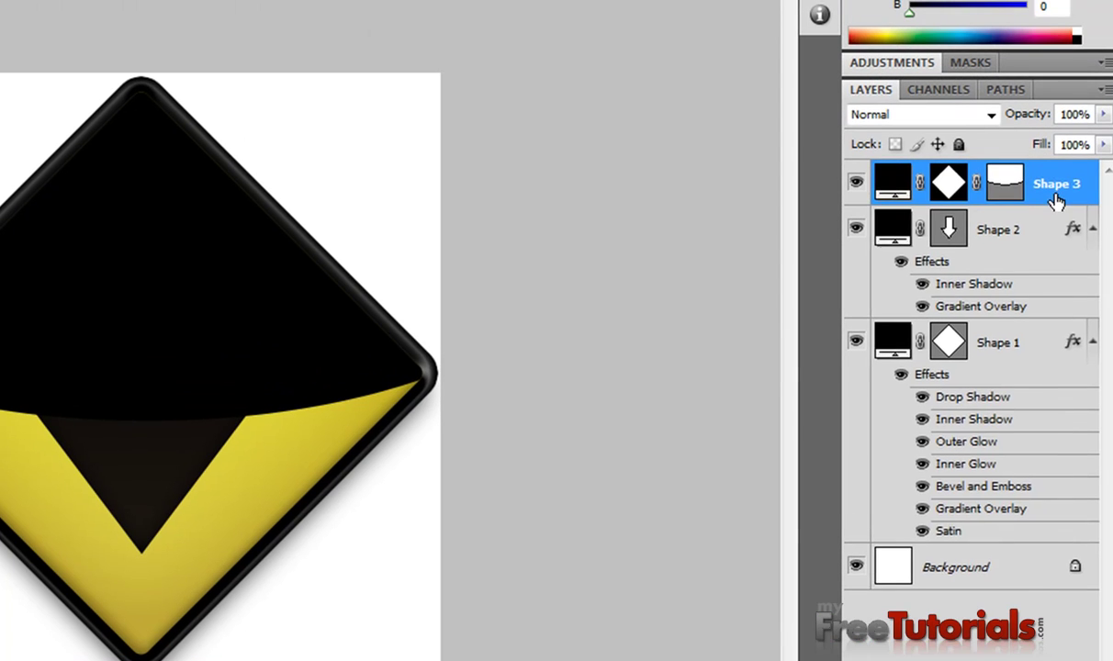
Try a fully transparent fill in Shape 3's blending options, then cancel it.
right_click(1061, 96)
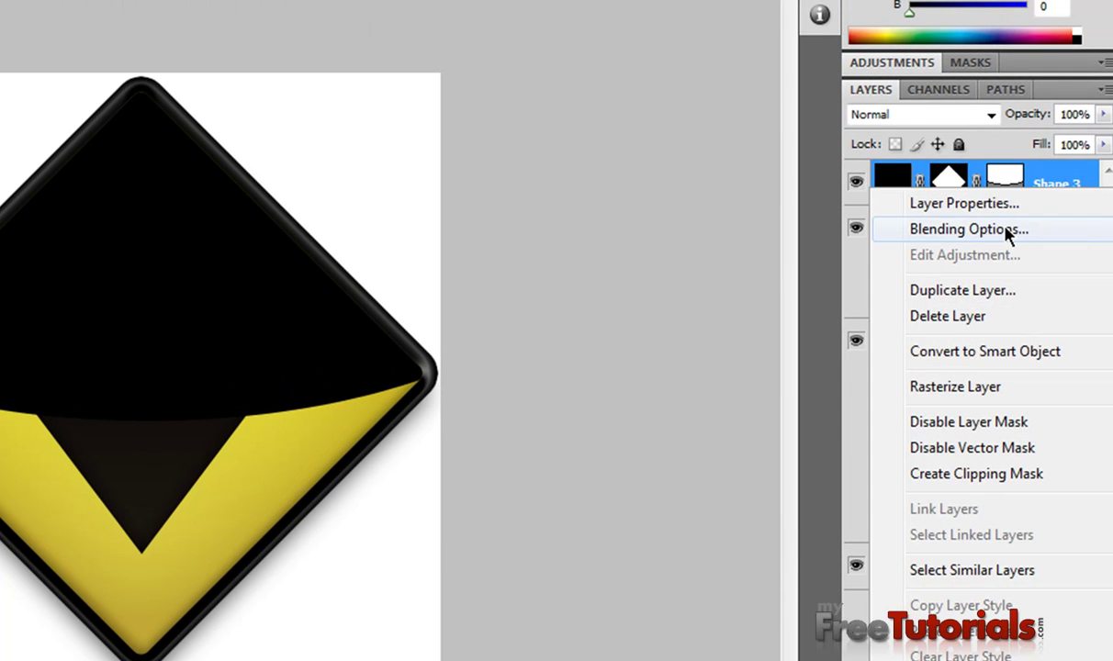
left_click(1008, 231)
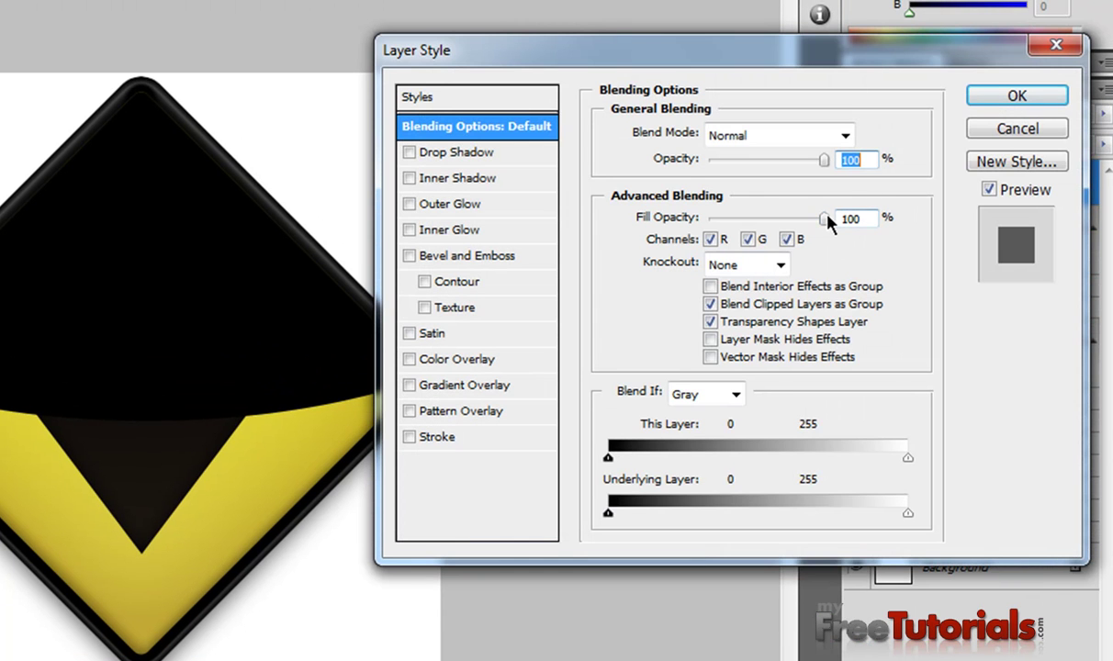
left_click_drag(826, 218, 709, 219)
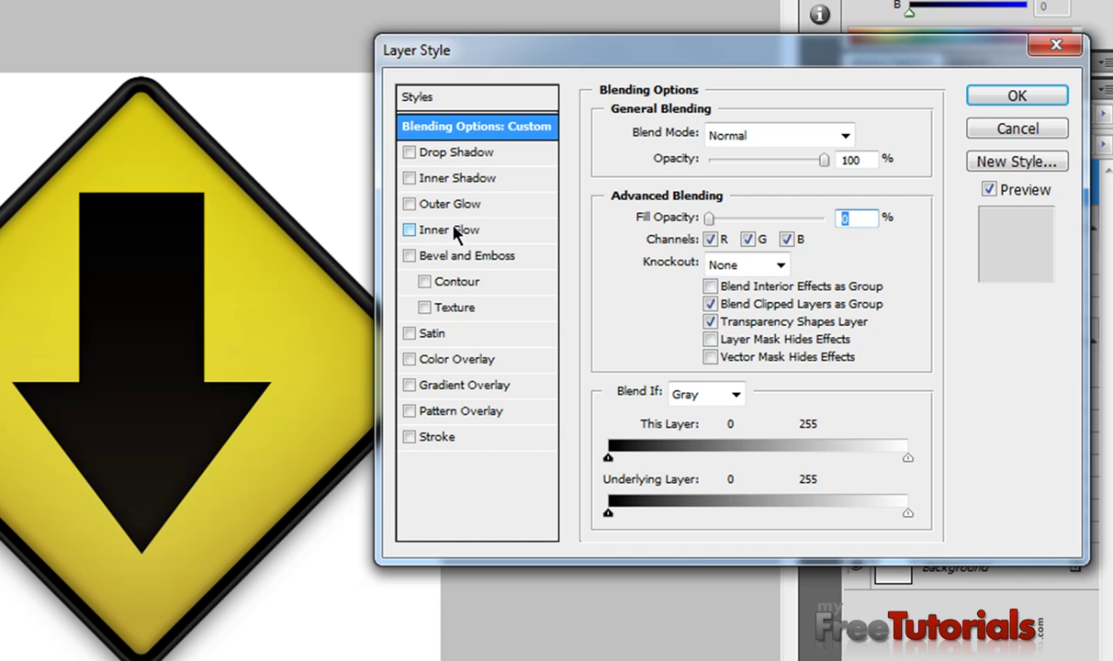
left_click(992, 130)
Uncheck Blend Clipped Layers as Group on Shape 2 and open Shape 3's Blending Options.
right_click(1018, 230)
left_click(1010, 267)
left_click(709, 304)
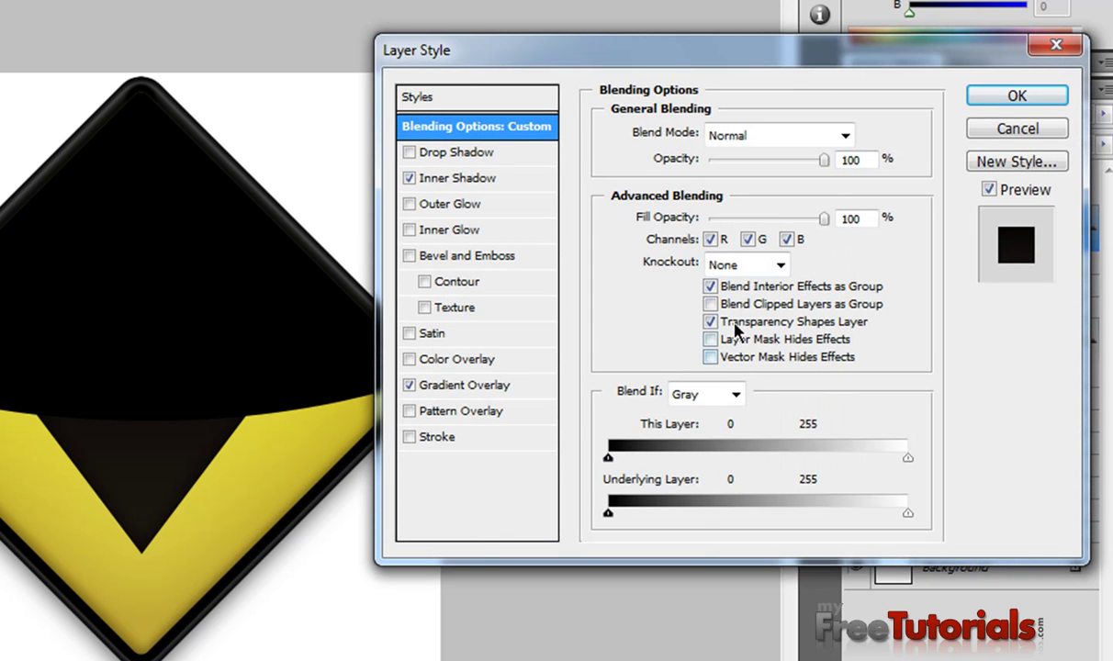
left_click(996, 98)
right_click(1001, 181)
left_click(1015, 222)
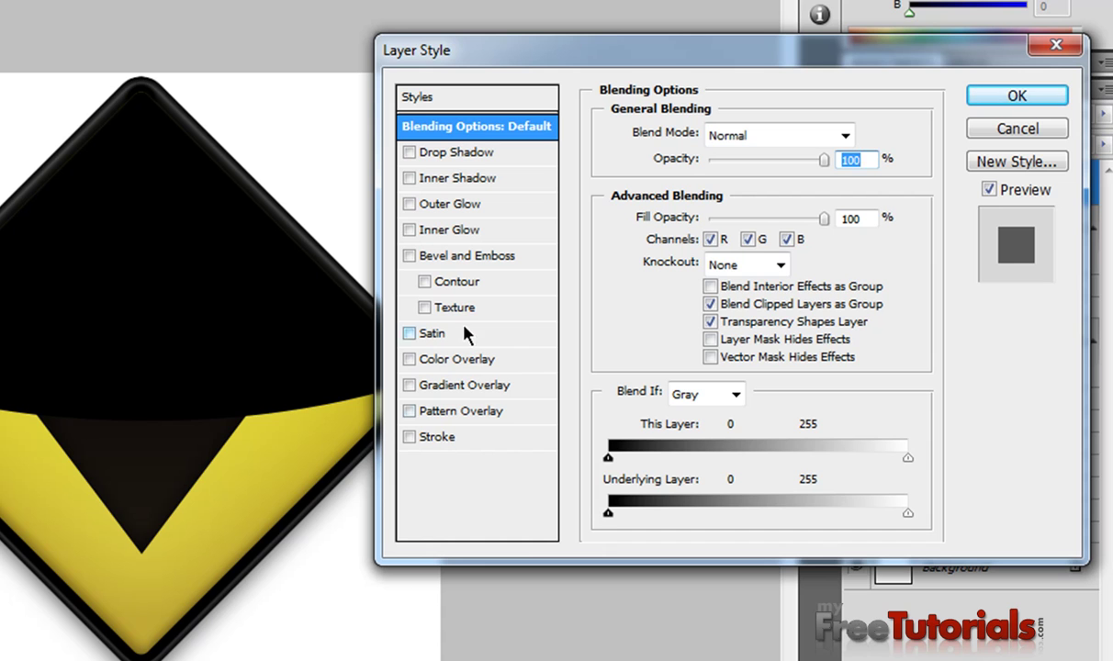
Enable Gradient Overlay on Shape 3 in Overlay mode at 25% opacity.
left_click(410, 385)
left_click(496, 386)
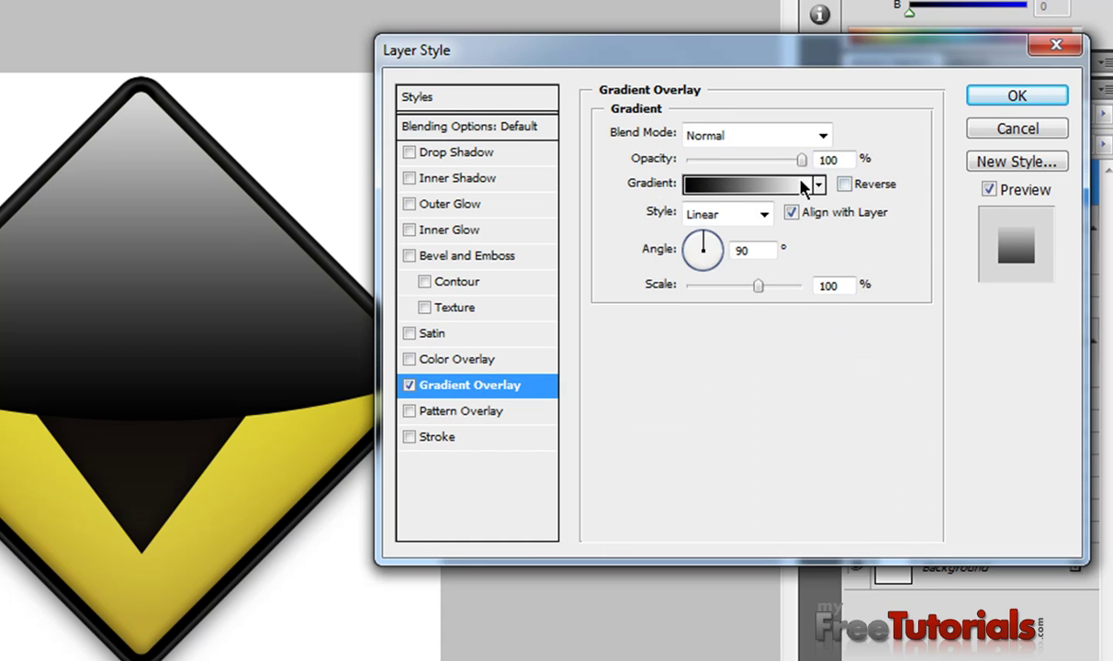
left_click(773, 136)
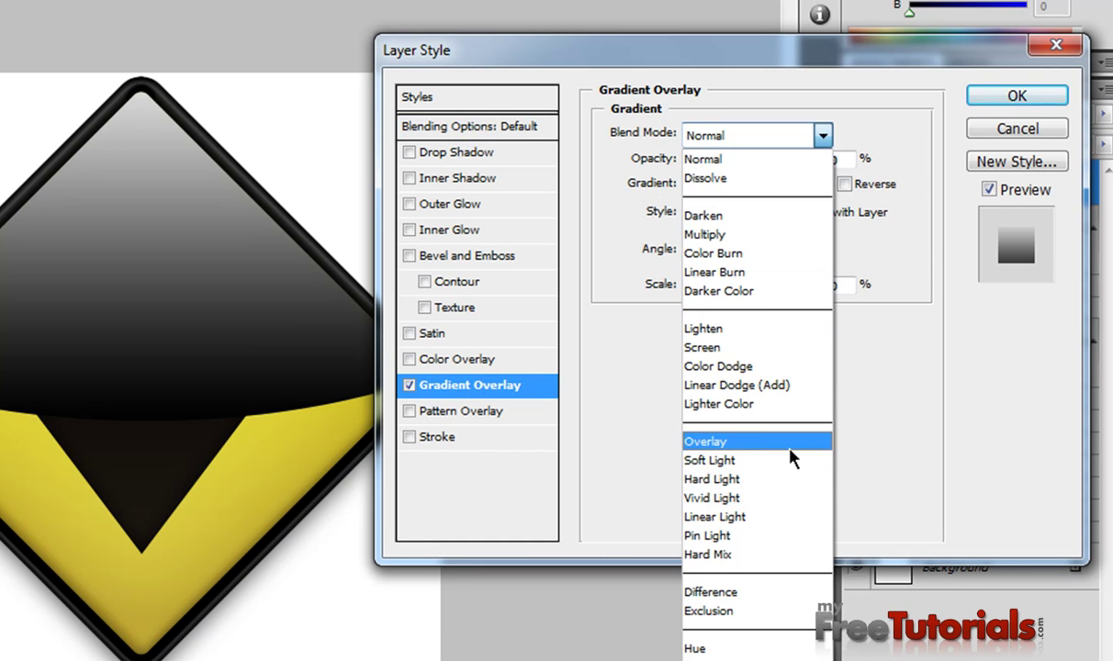
left_click(783, 455)
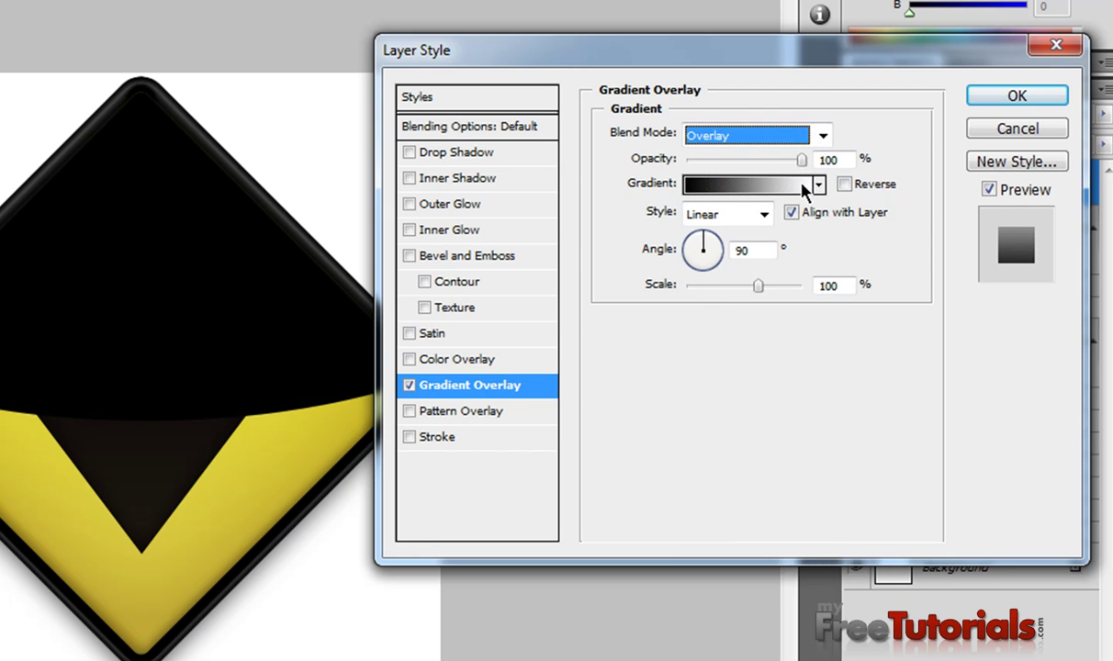
key("Tab")
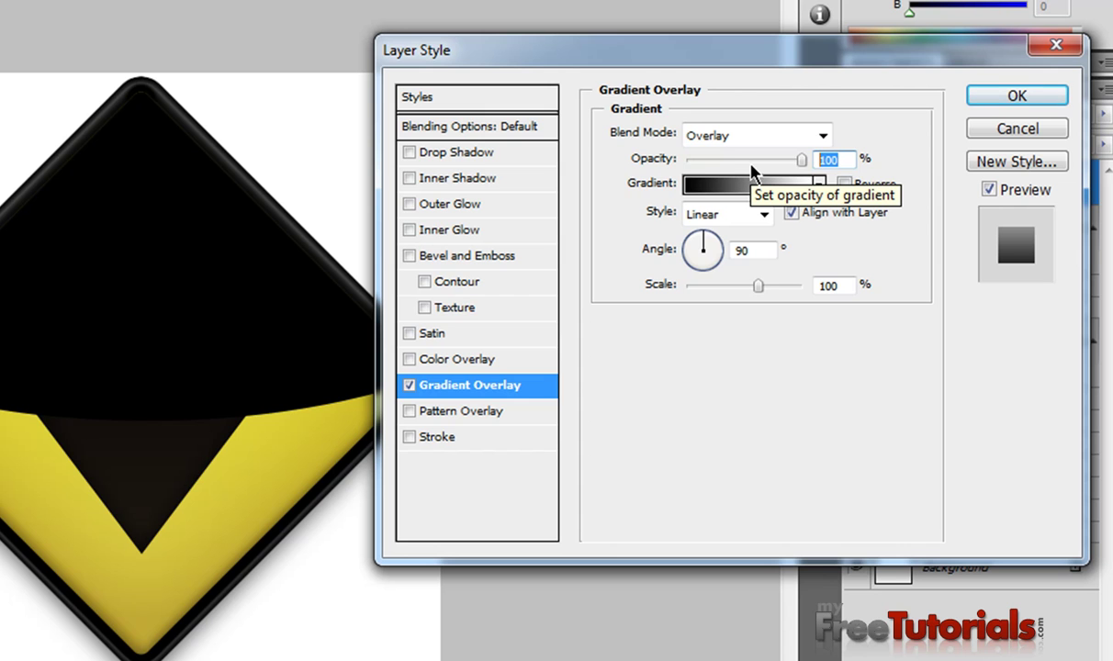
type("25")
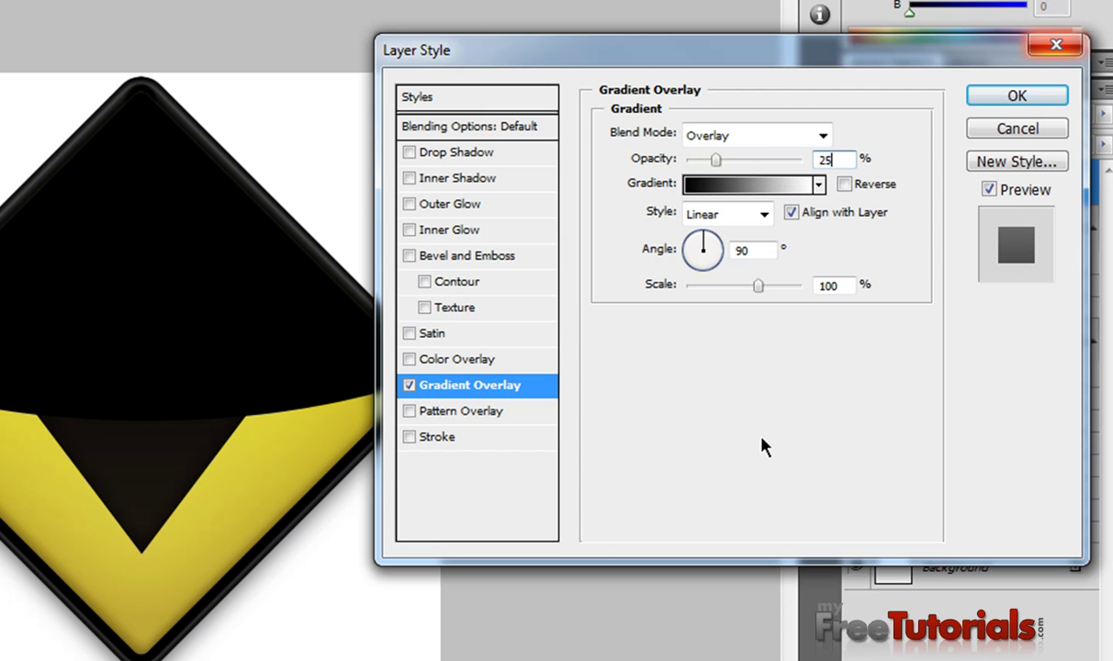
Make the overlay gradient white fading to transparent, starting from Foreground to Transparent.
left_click(735, 184)
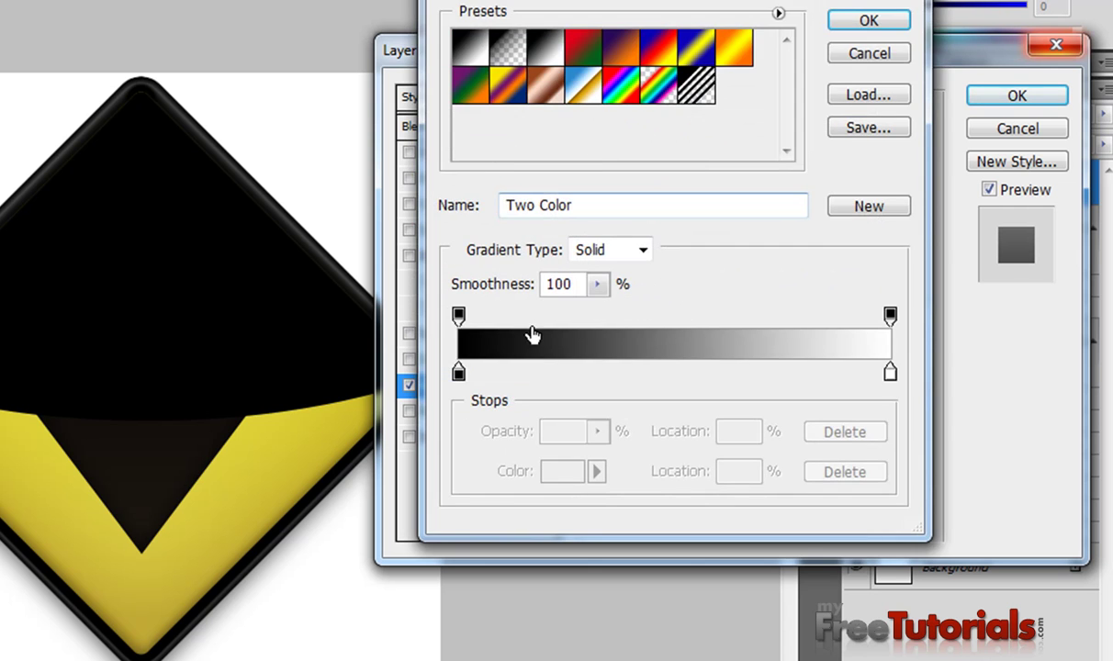
left_click(505, 50)
double_click(458, 372)
left_click(505, 130)
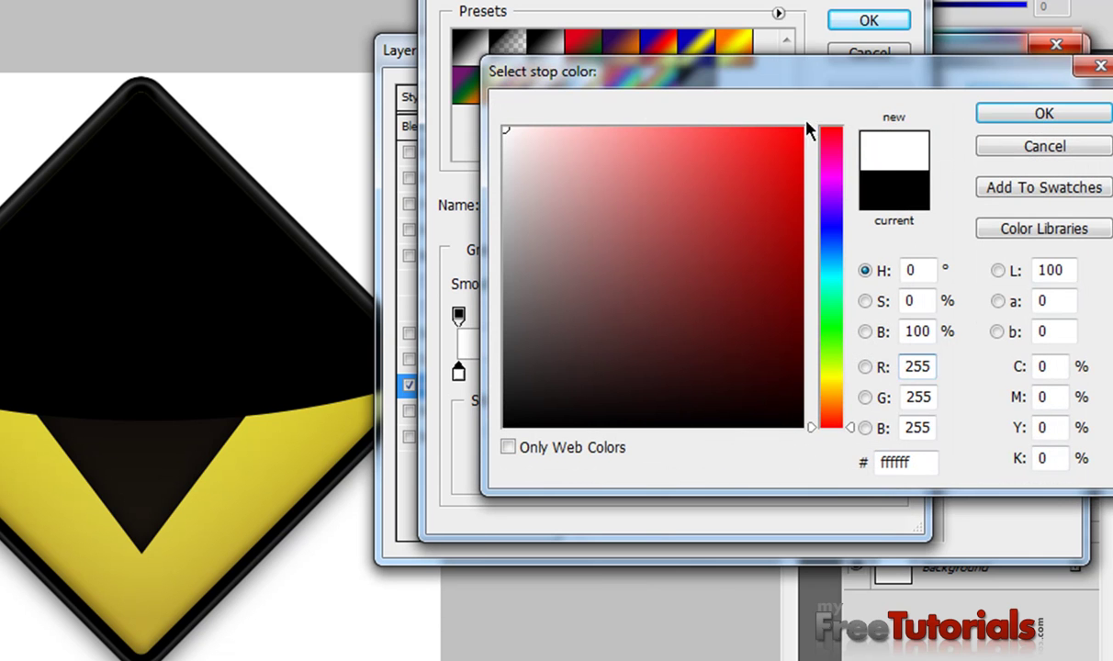
left_click(981, 112)
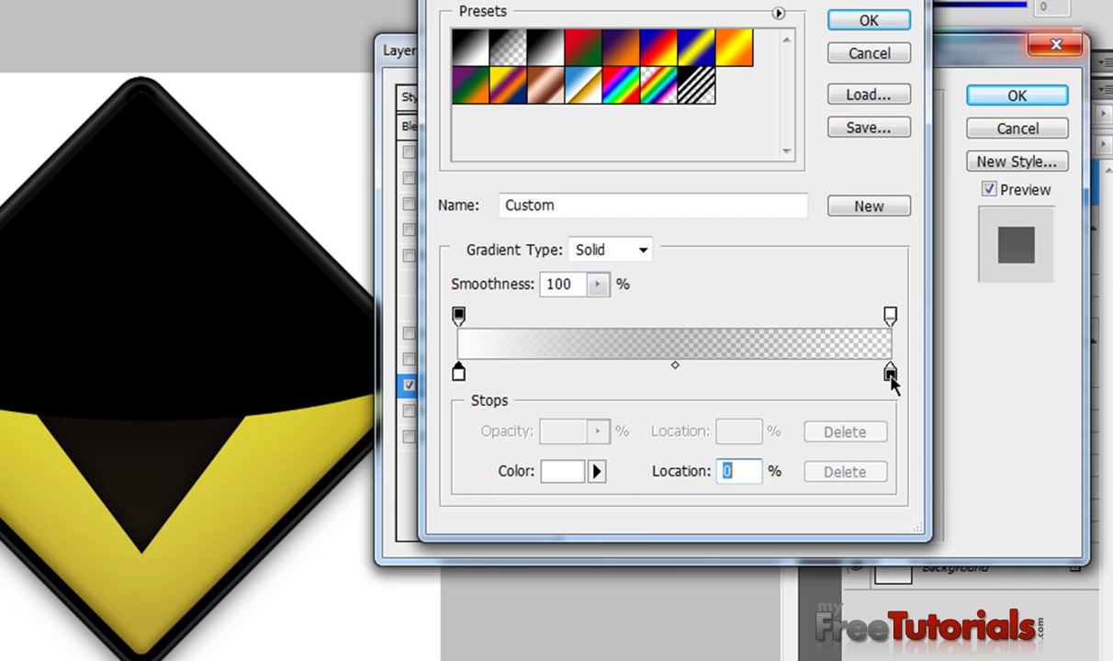
double_click(890, 377)
left_click(505, 129)
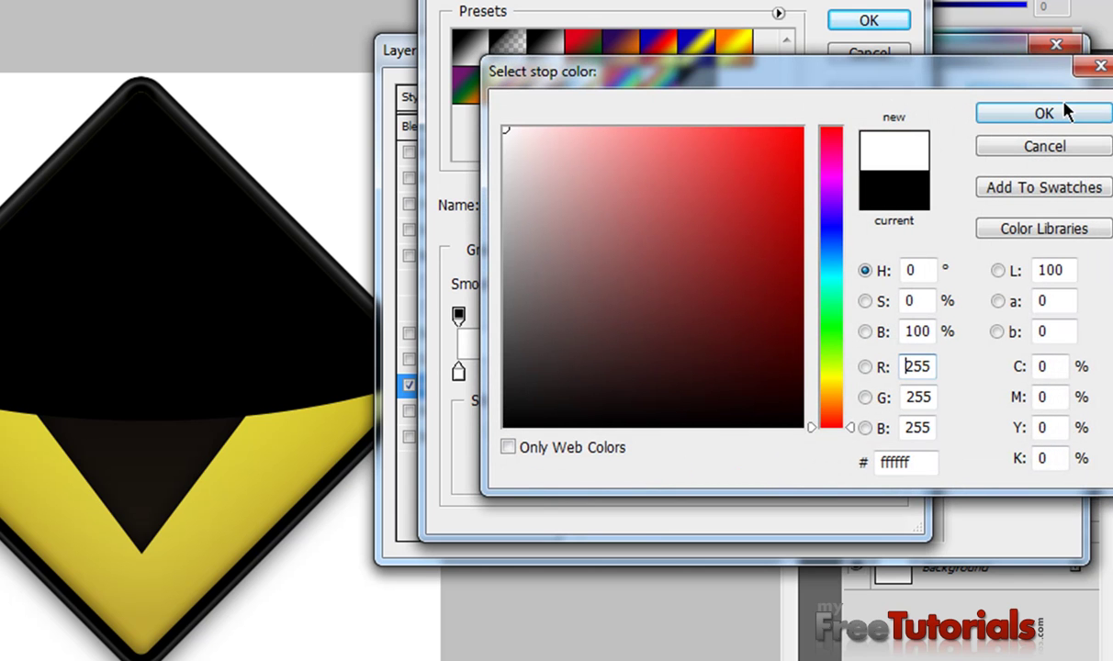
left_click(1056, 112)
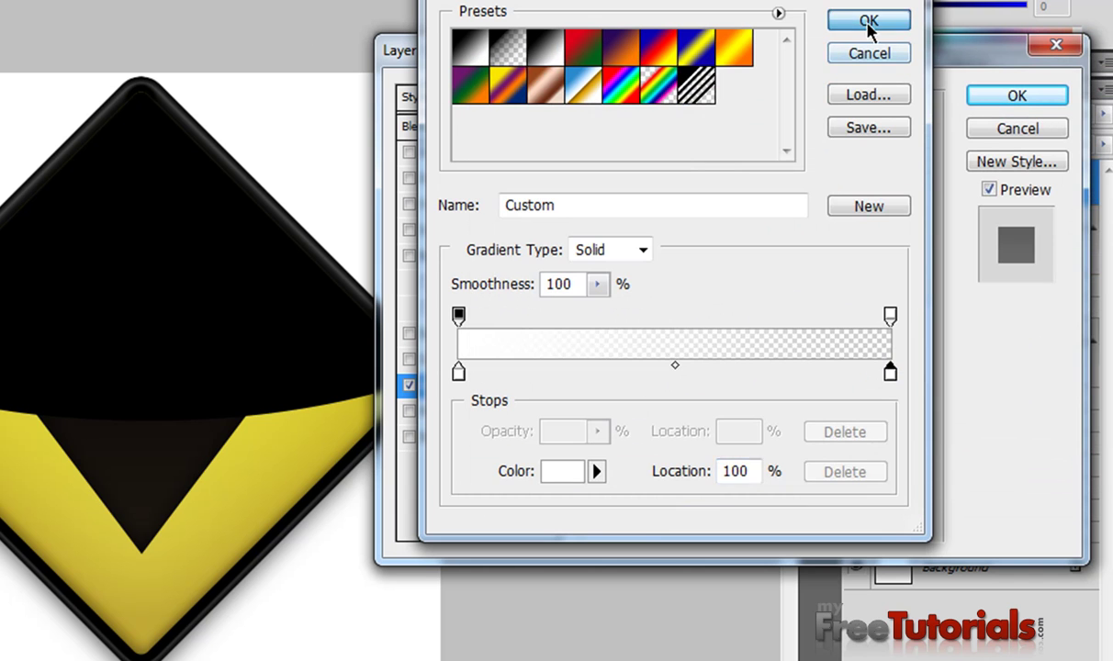
left_click(869, 22)
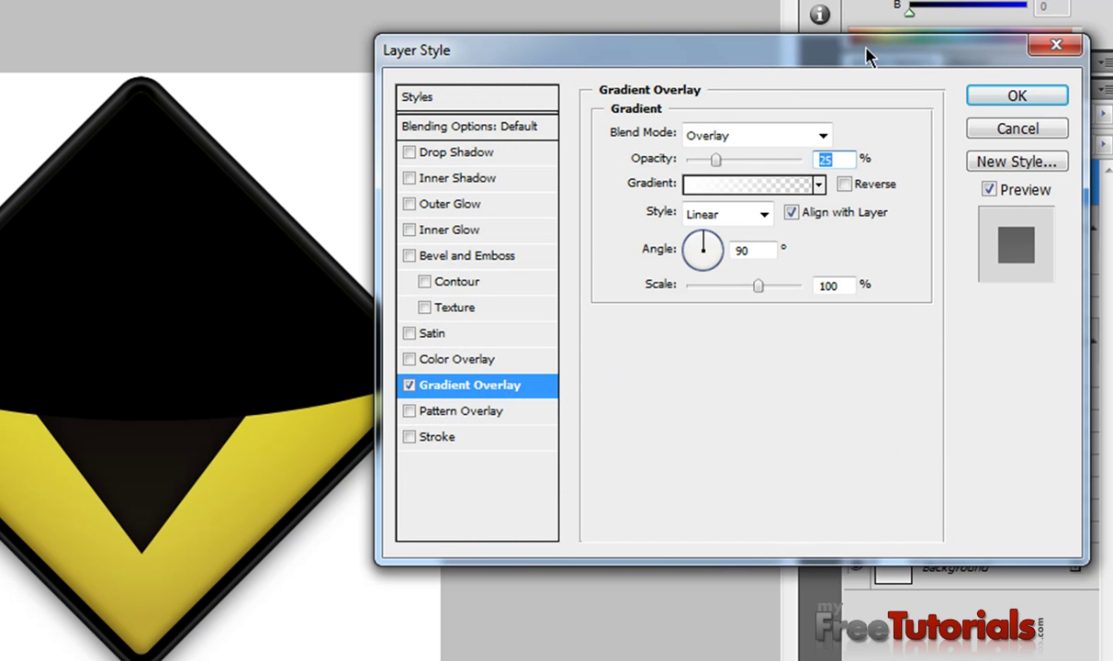
Apply the white gradient overlay to ellipse layer Shape 3 and set its Fill to 0%.
left_click(1031, 97)
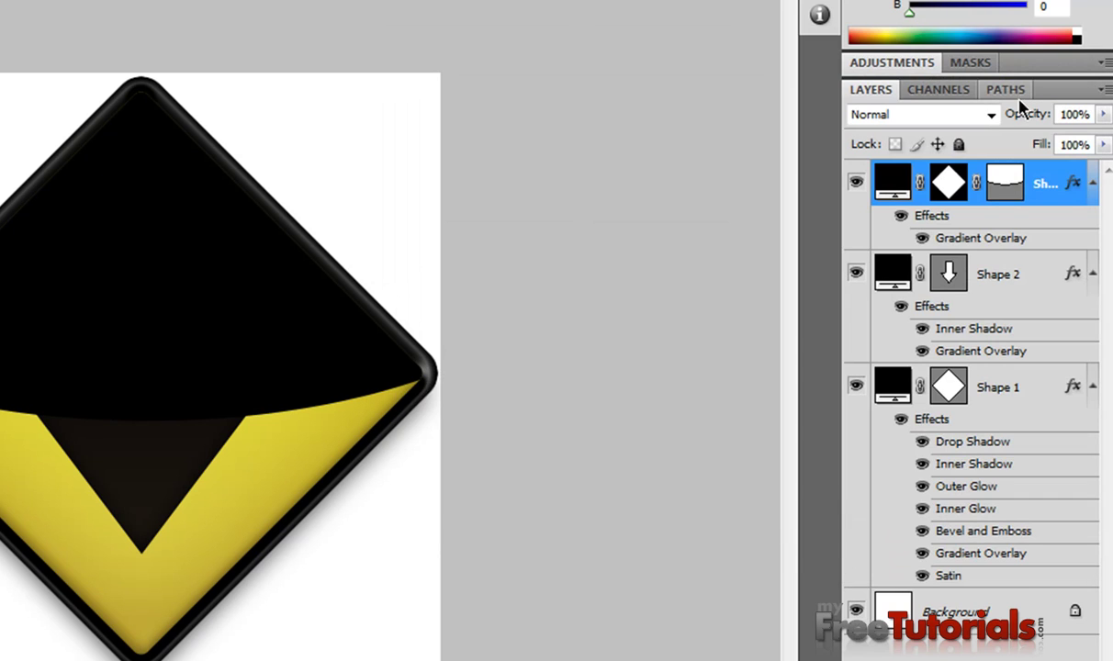
left_click(1027, 145)
type("0")
key("Return")
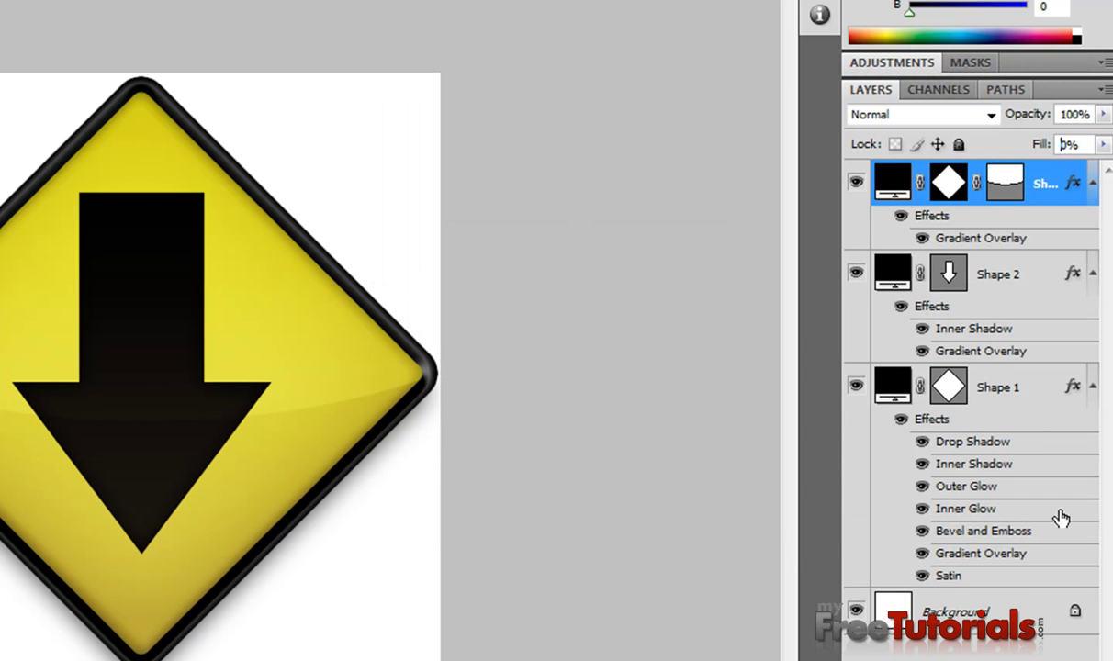